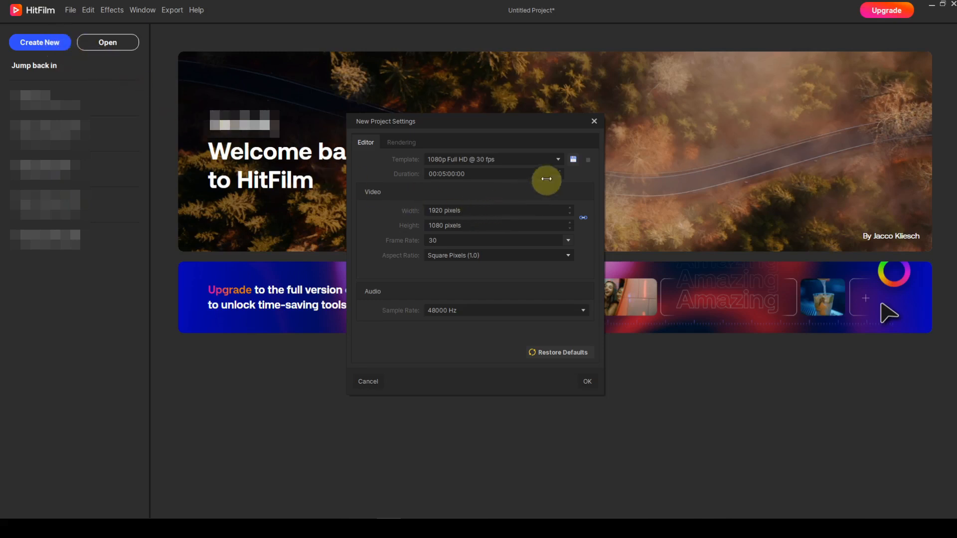
Step: Create a new project with the 1080p Full HD @ 30 fps template
click(559, 161)
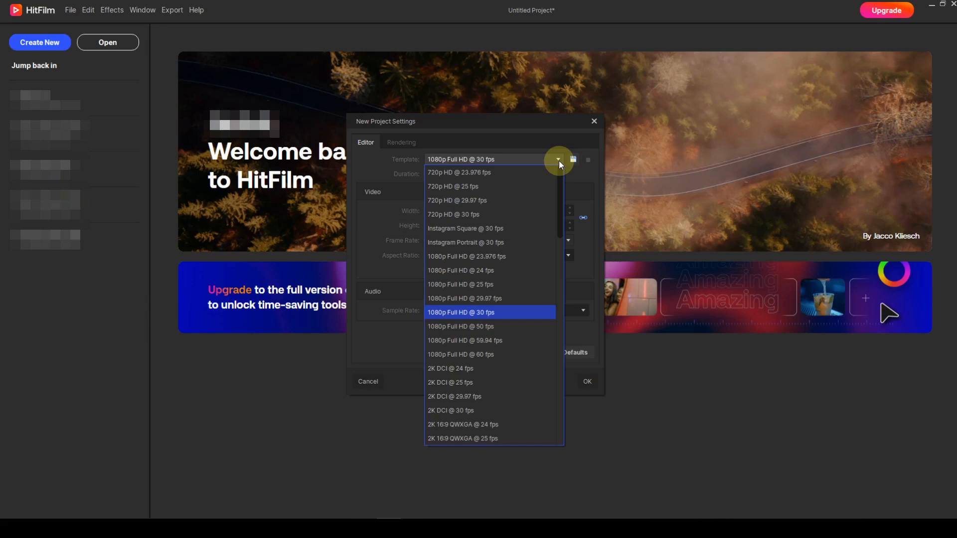
click(590, 261)
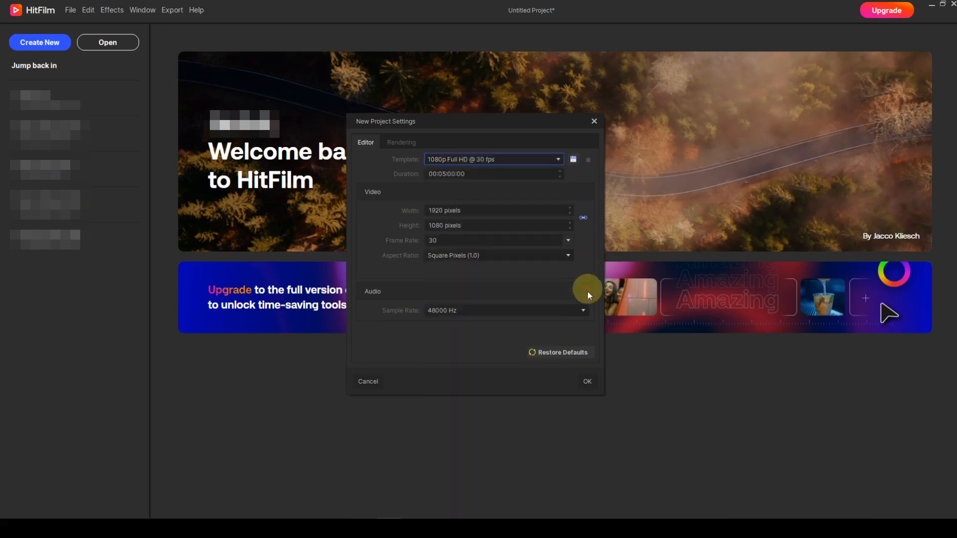
click(587, 381)
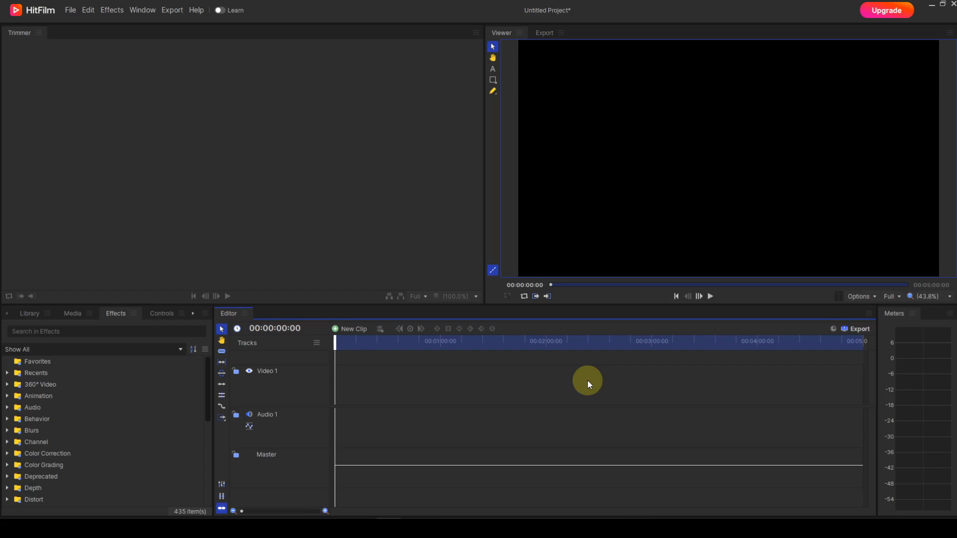
click(77, 315)
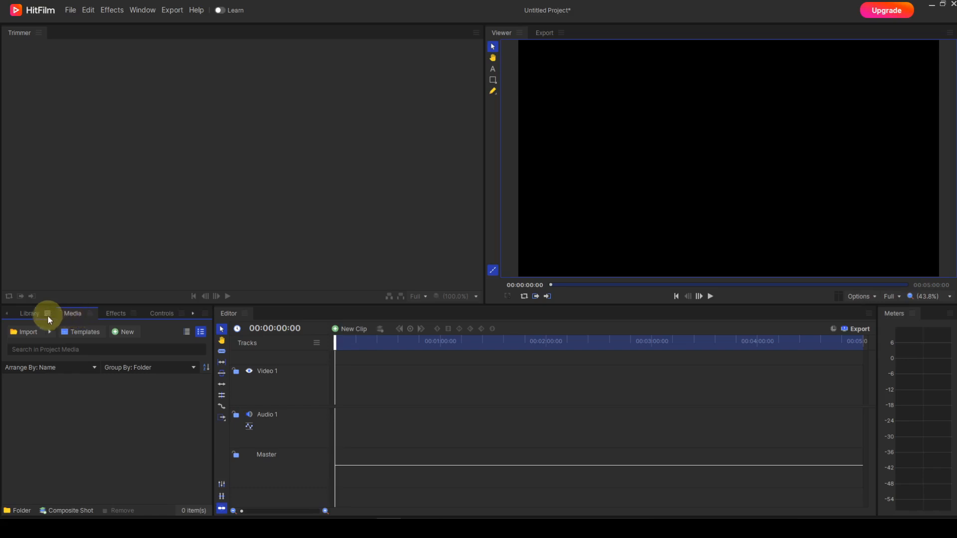
click(26, 332)
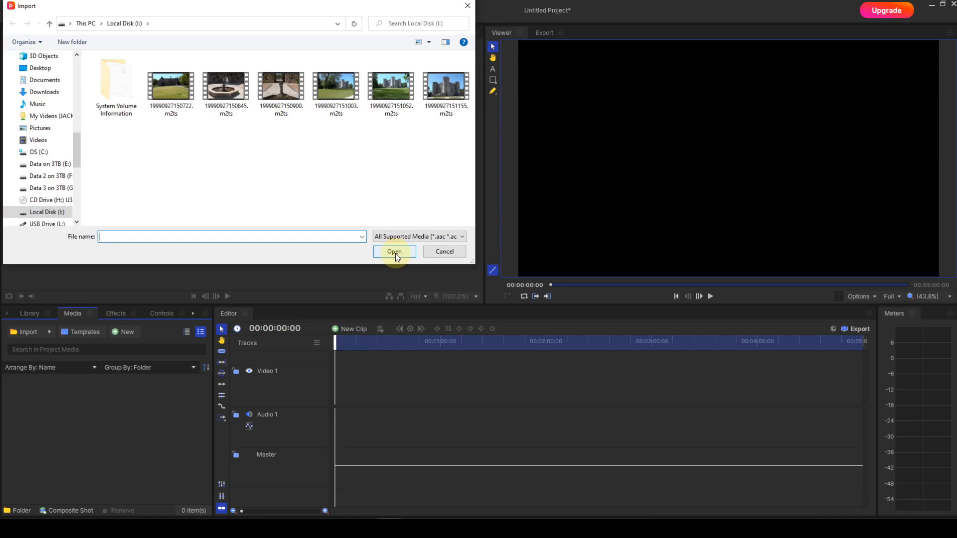
click(187, 98)
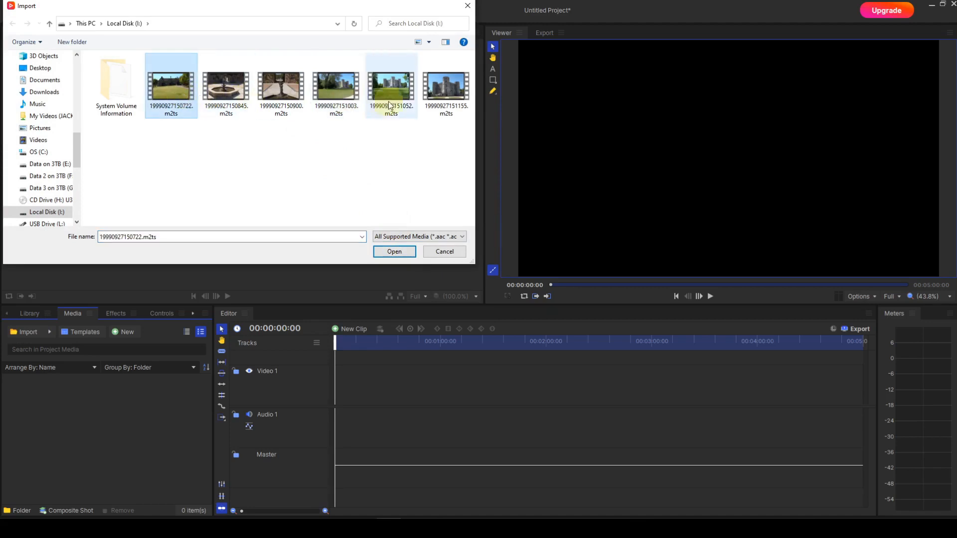
shift+click(450, 94)
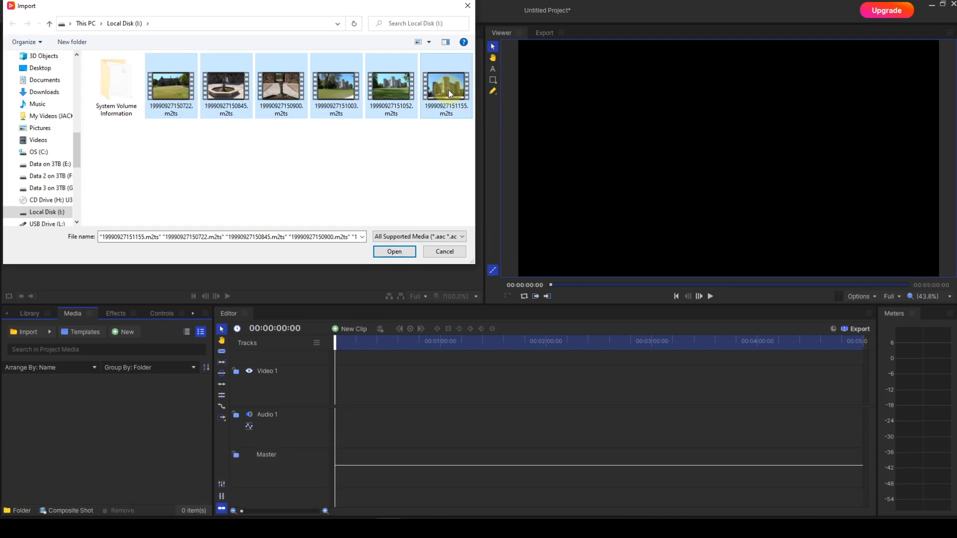
click(394, 252)
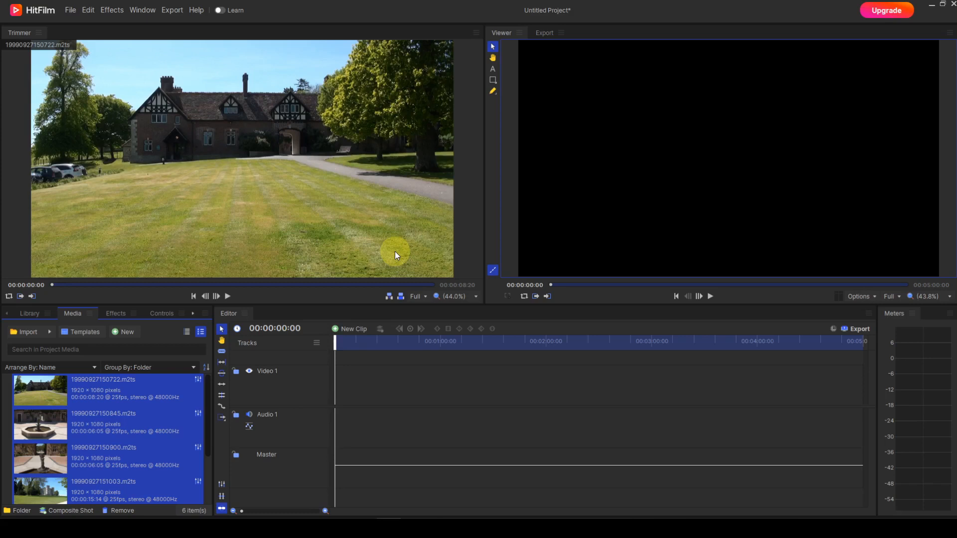
Step: Preview 19990927150722.m2ts in the Trimmer and return its playhead to the start
click(133, 385)
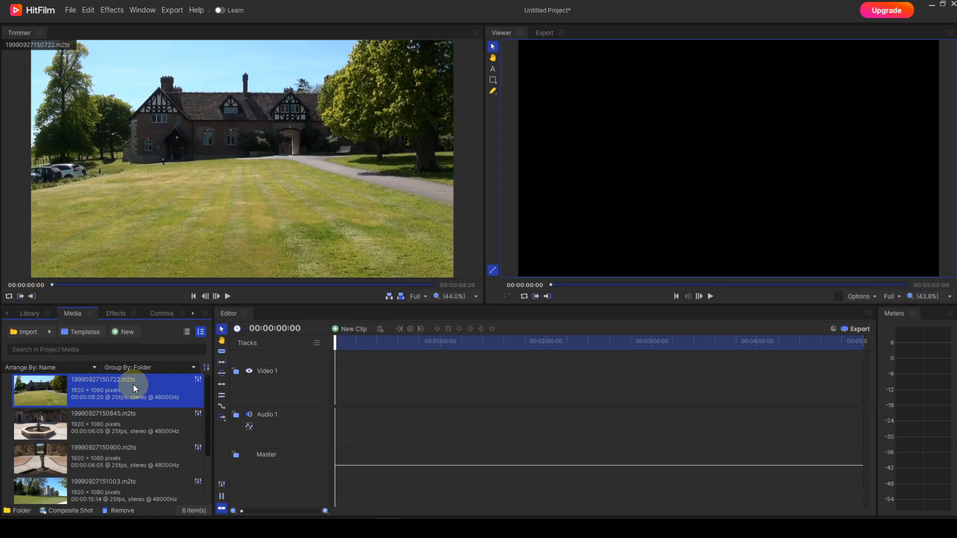
click(229, 295)
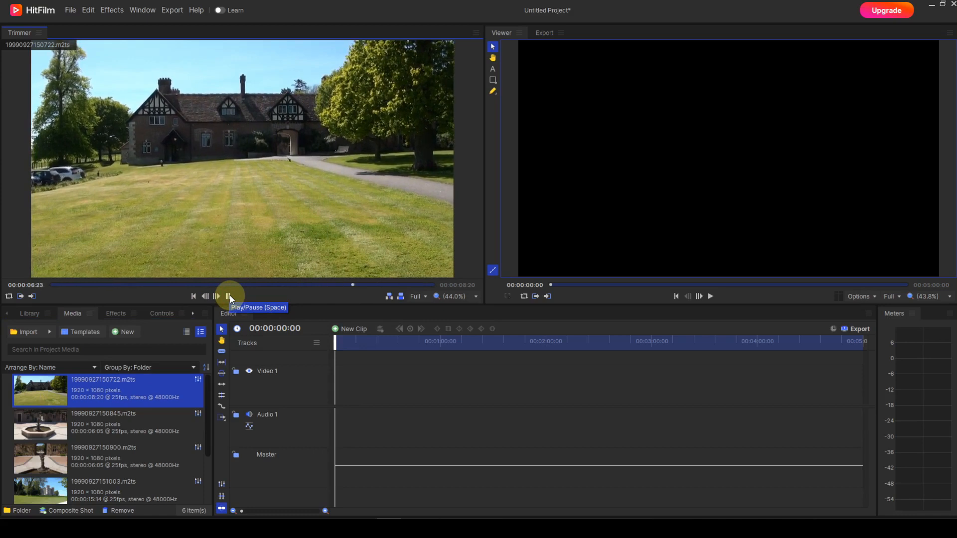
click(229, 295)
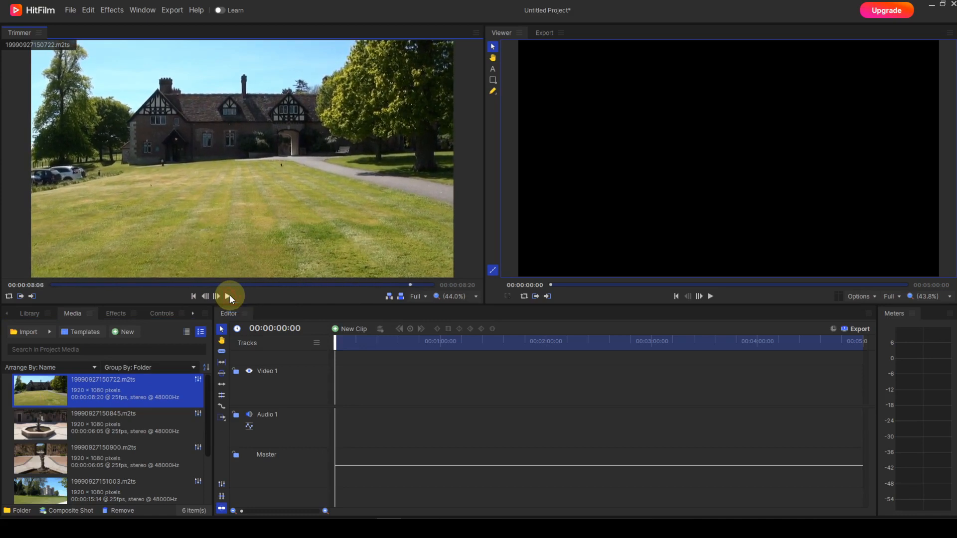
click(195, 295)
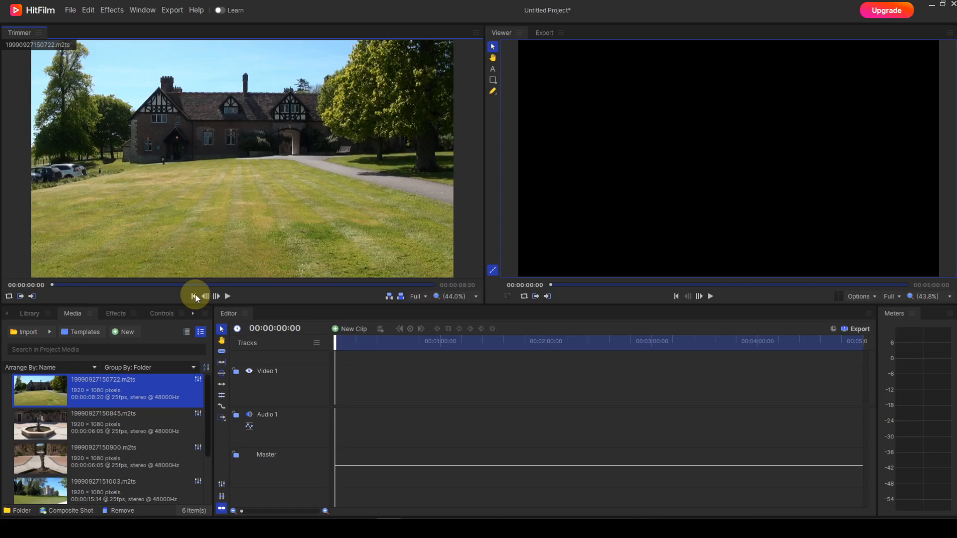
Step: Trim 19990927150722.m2ts with an in point at 00:00:01:10 and an out point at 00:00:07:00
click(35, 285)
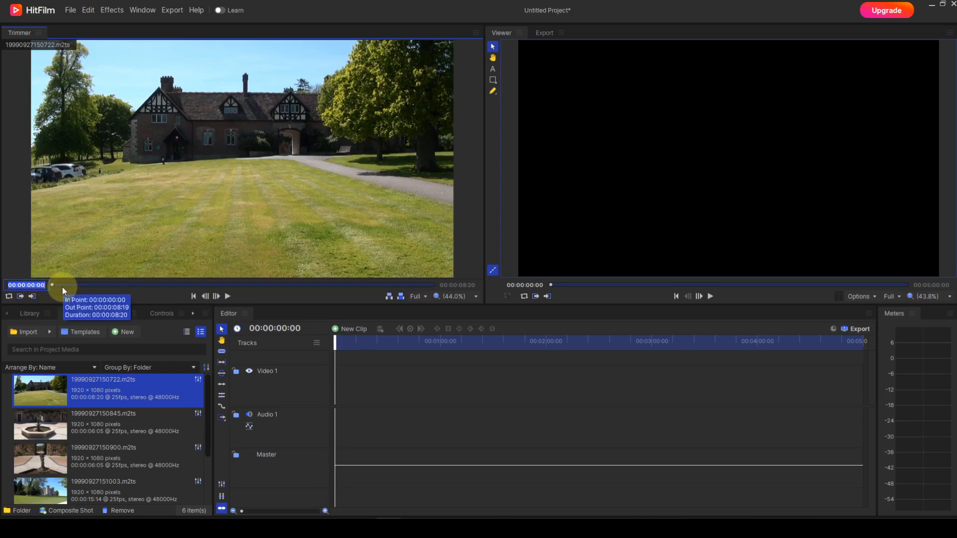
text(1)
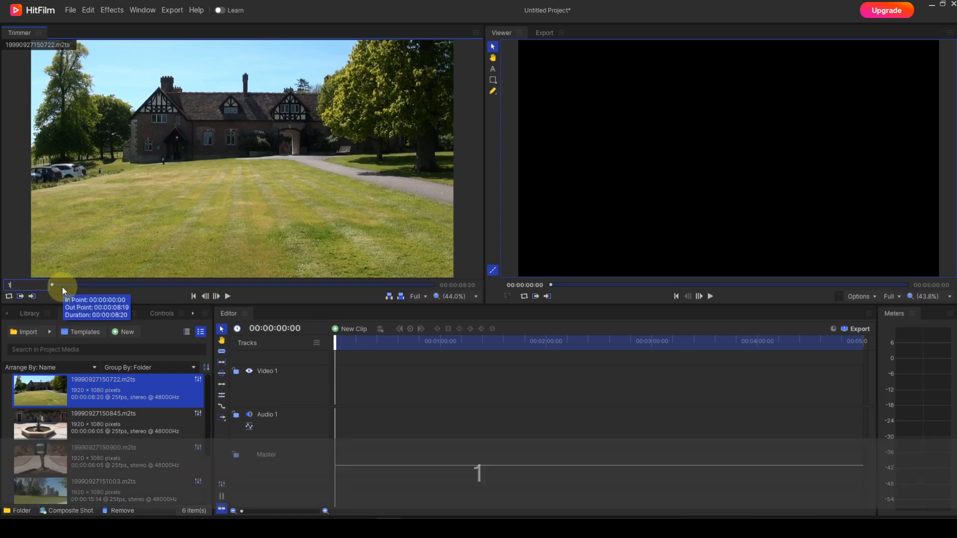
text(.10)
key(Return)
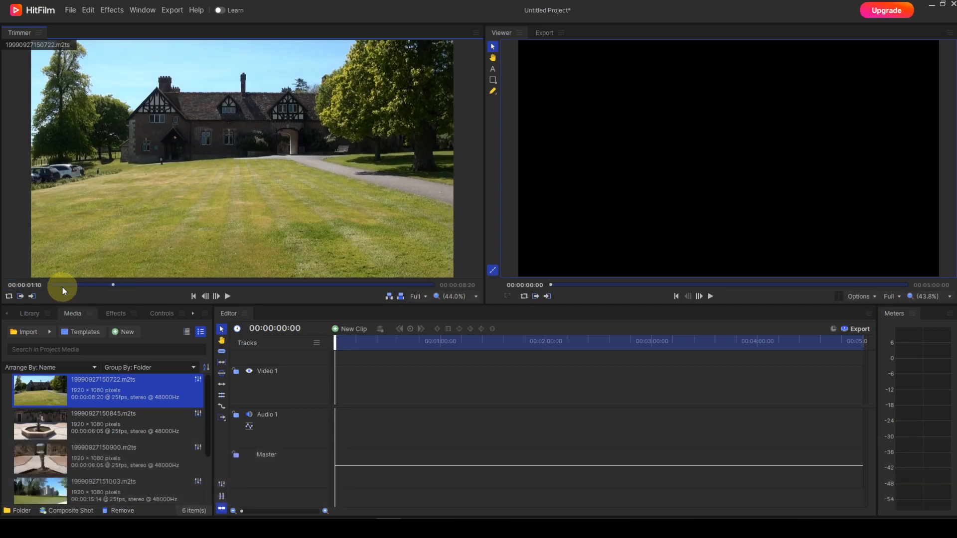
click(21, 296)
drag(114, 285, 356, 278)
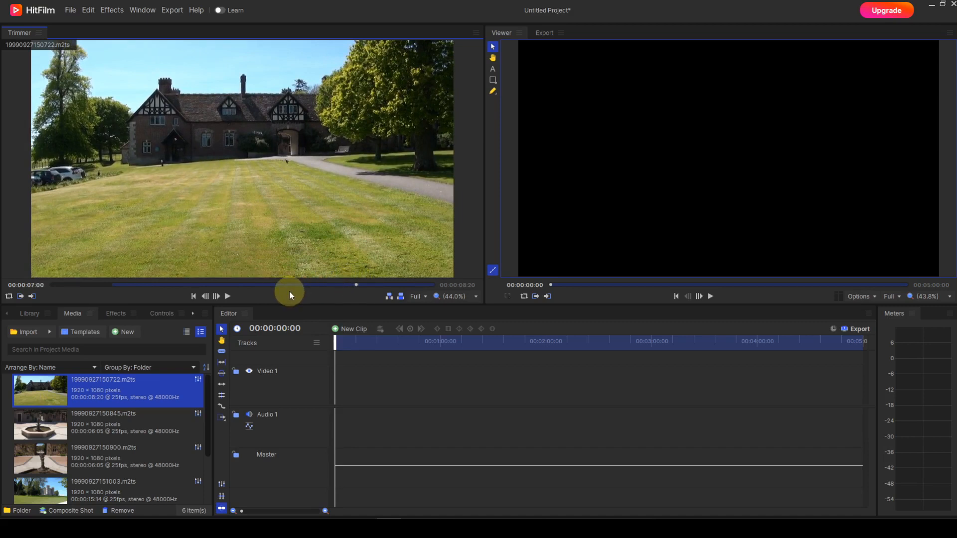
click(33, 296)
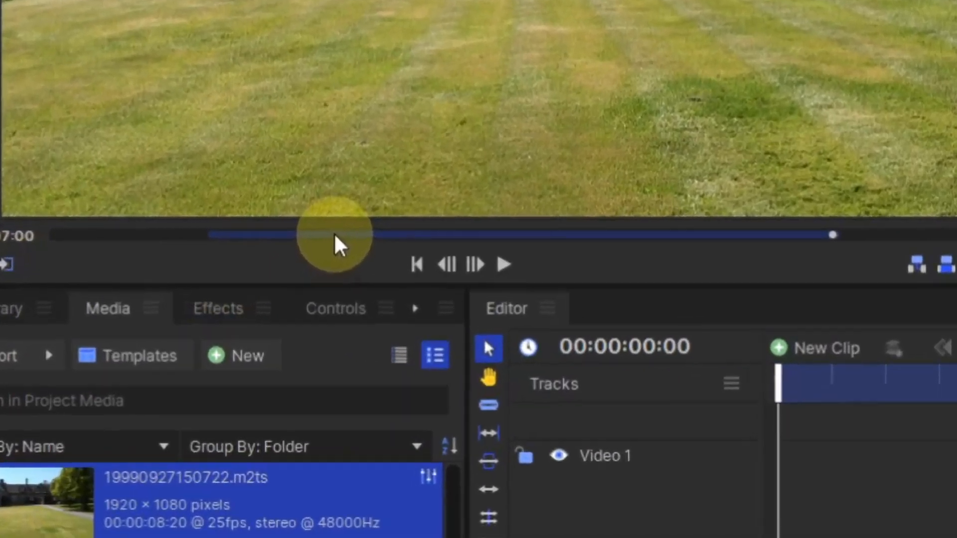
mouse_move(338, 235)
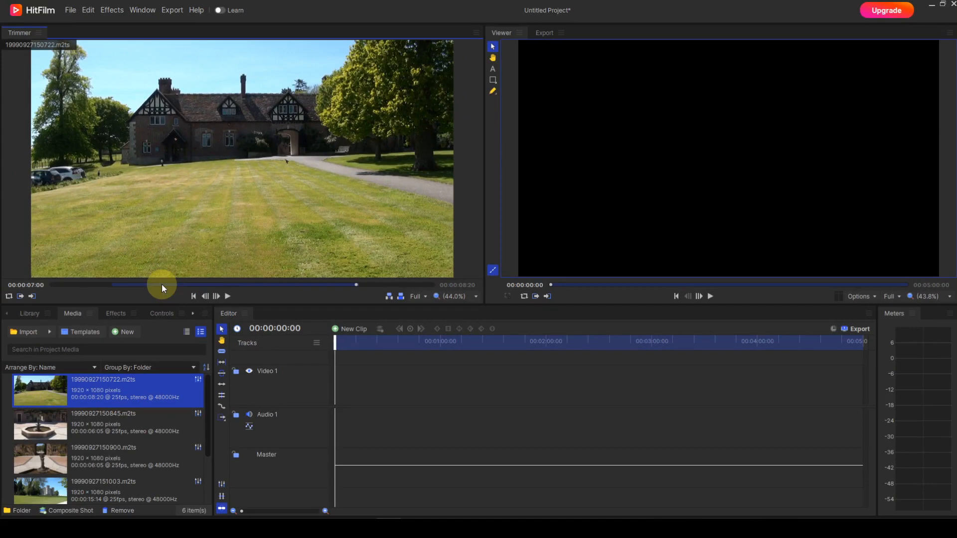
Step: Trim 19990927150845.m2ts with an out point at about 00:00:03:01 and an in point at about 00:00:00:08
click(120, 426)
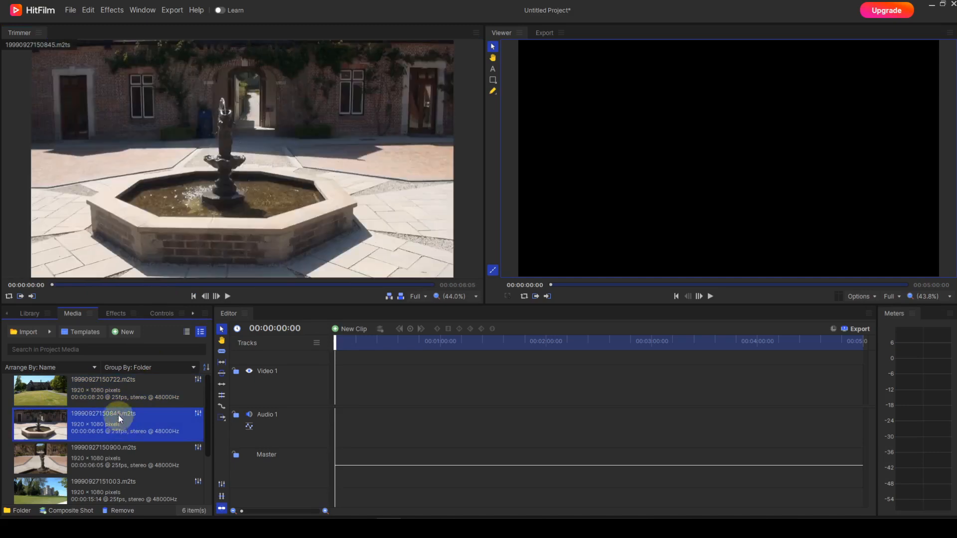
drag(54, 285, 242, 291)
click(32, 297)
drag(169, 284, 69, 285)
click(21, 296)
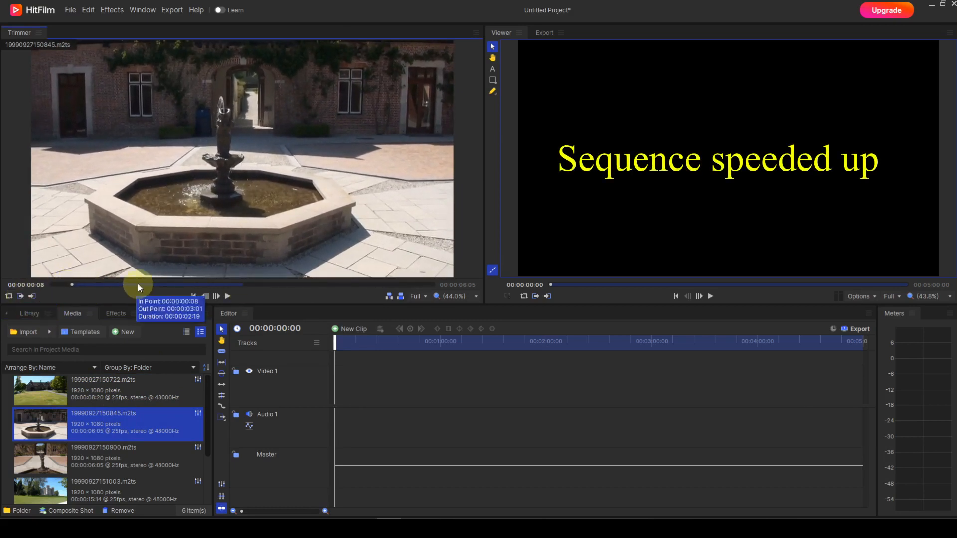
Step: Trim 19990927150900.m2ts with an in point near its start and an out point at about 00:00:04:22
click(97, 459)
drag(53, 284, 353, 287)
click(21, 297)
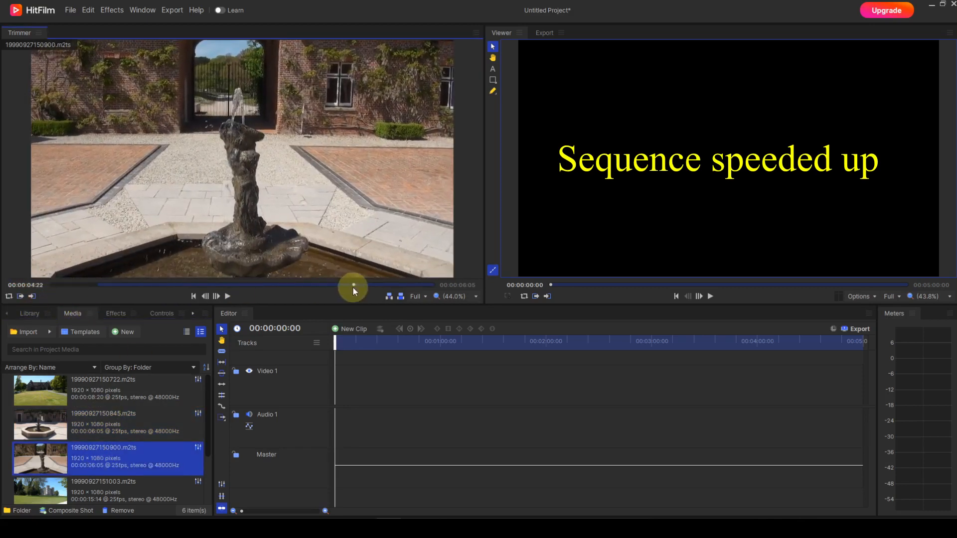
key(o)
Step: Trim 19990927151003.m2ts with an in point at about 00:00:00:21 and an out point before the middle of the clip
click(128, 486)
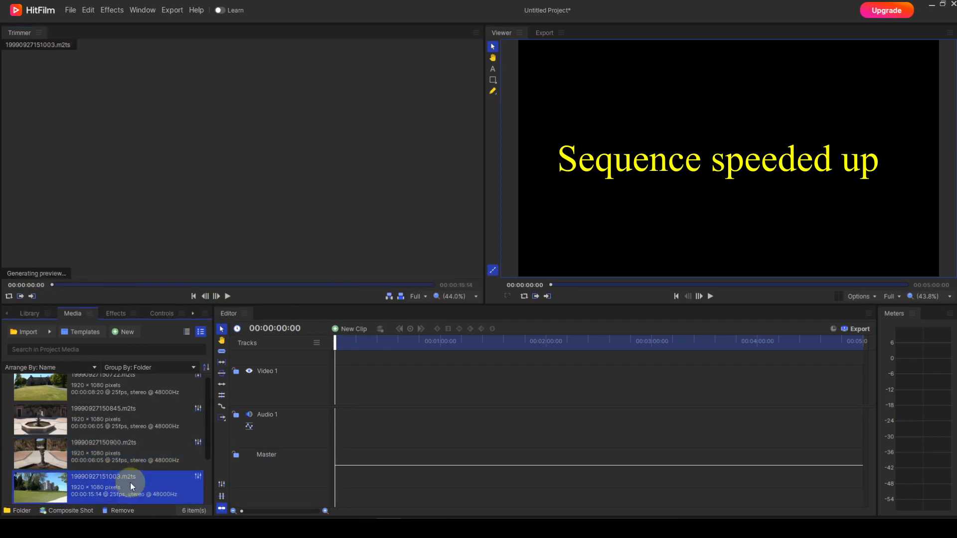
mouse_move(52, 285)
mouse_down()
mouse_move(218, 285)
mouse_move(70, 285)
mouse_up()
key(o)
click(20, 296)
Step: Trim 19990927151052.m2ts with an in point in its first half and an out point at about 00:00:11:10
scroll(175, 443, down, 2)
click(175, 444)
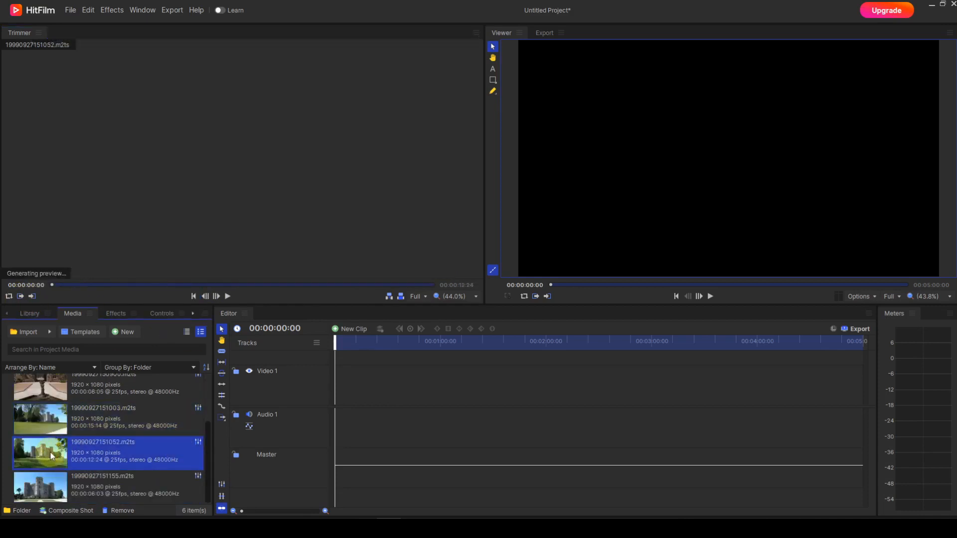
drag(53, 286, 388, 284)
click(23, 297)
click(21, 296)
click(31, 296)
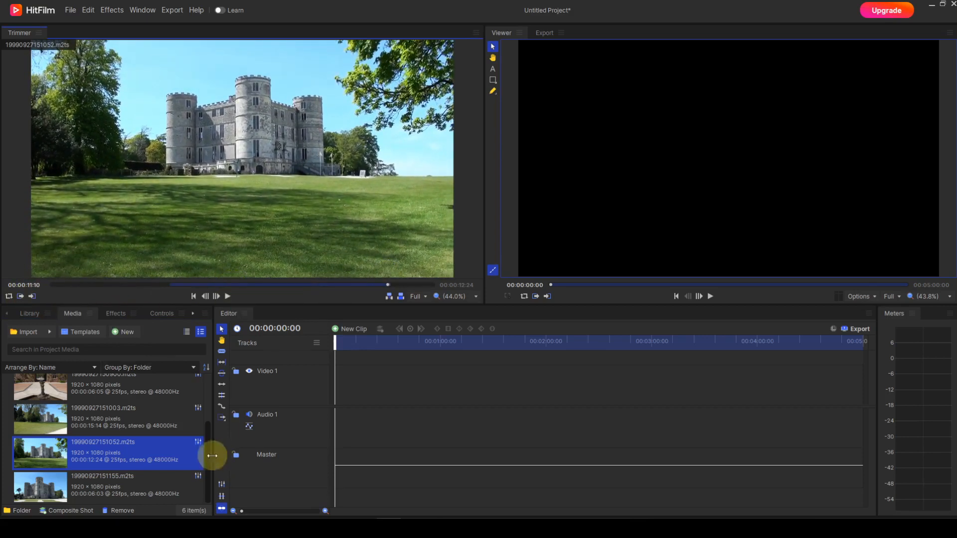
Step: Set the in point of 19990927151155.m2ts at about 00:00:00:15 and scrub its playhead to about 00:00:02:12
click(99, 491)
drag(51, 284, 89, 286)
click(20, 296)
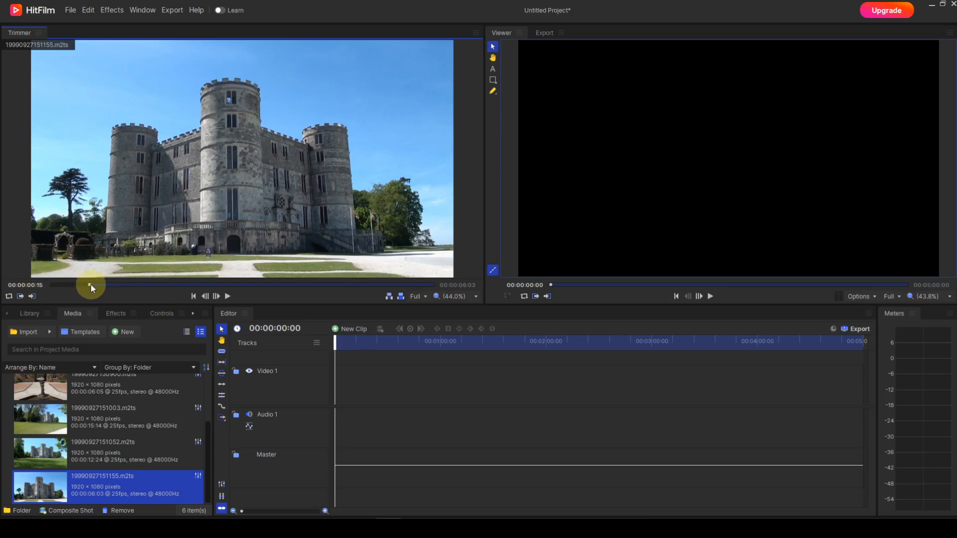
drag(91, 286, 370, 294)
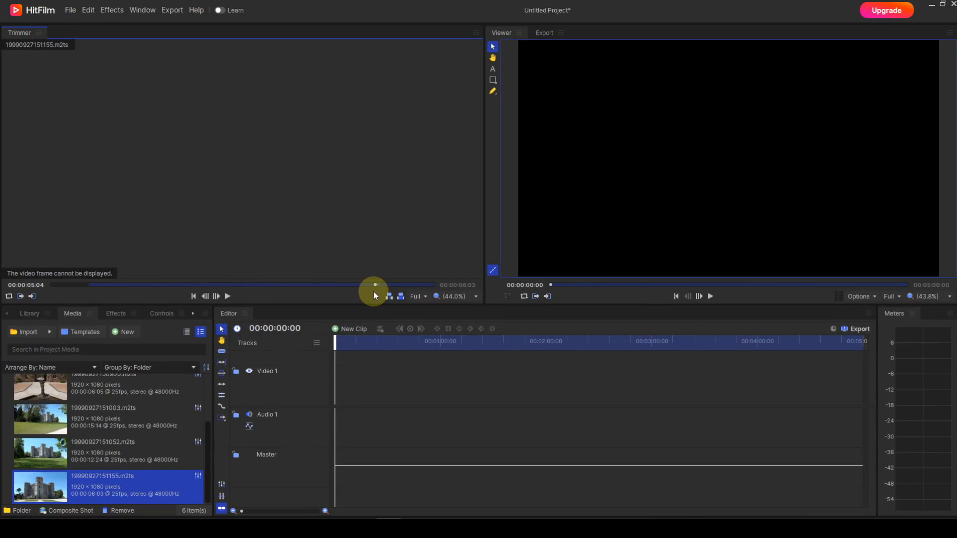
drag(375, 285, 208, 285)
mouse_move(244, 276)
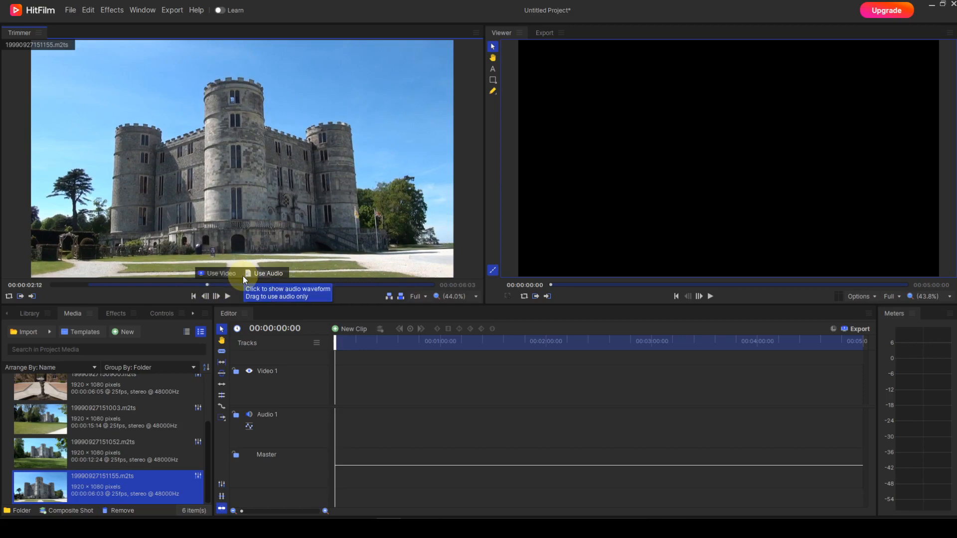
mouse_move(294, 287)
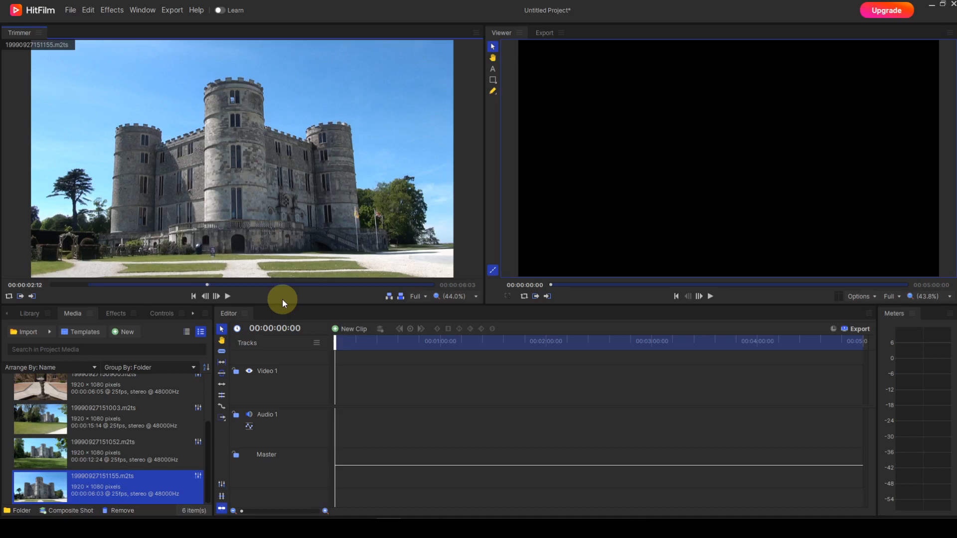
Step: Insert the trimmed 19990927150722.m2ts at the start of the timeline, changing the Editor Sequence's settings to match the clip
drag(211, 439, 206, 364)
click(137, 390)
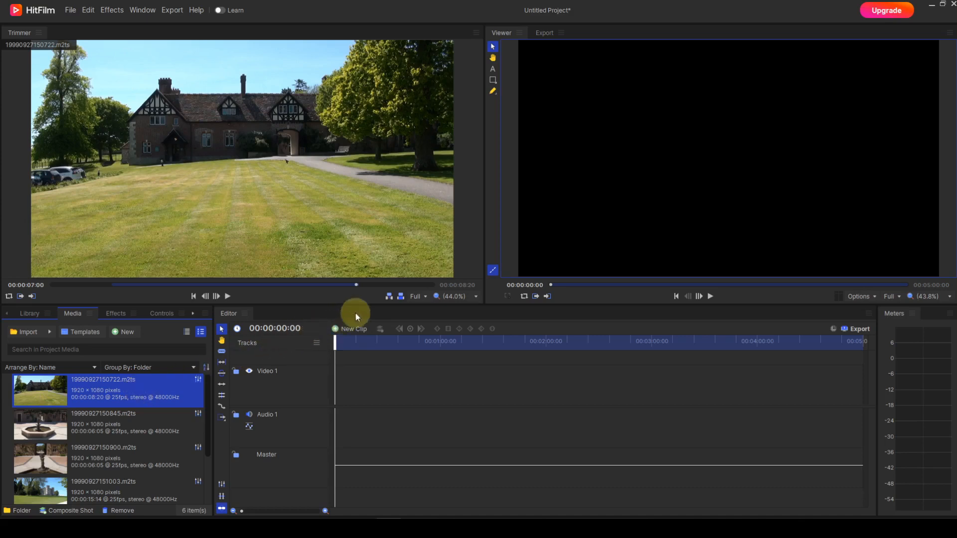
click(389, 297)
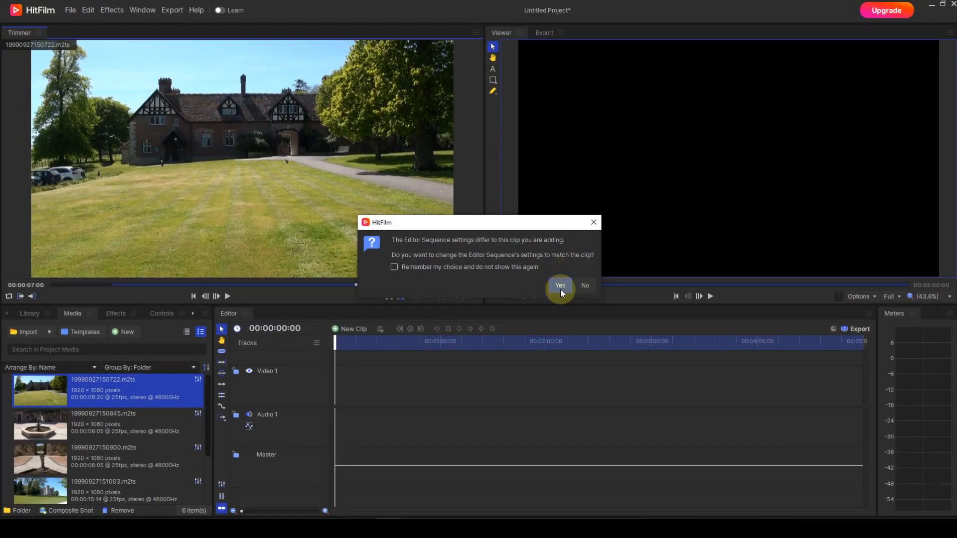
click(560, 286)
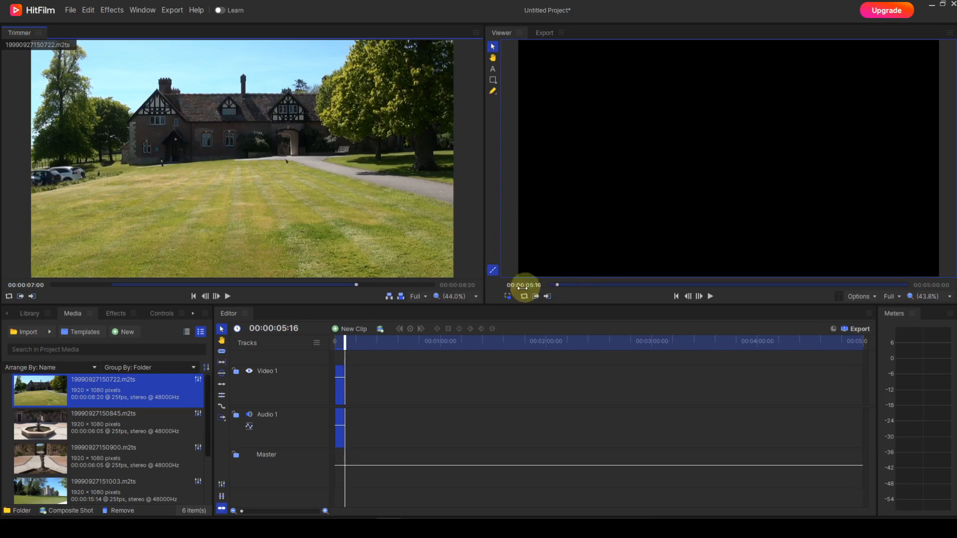
Step: Add the remaining five trimmed clips end to end on the timeline, in order from 19990927150845.m2ts to 19990927151155.m2ts
click(147, 422)
key(b)
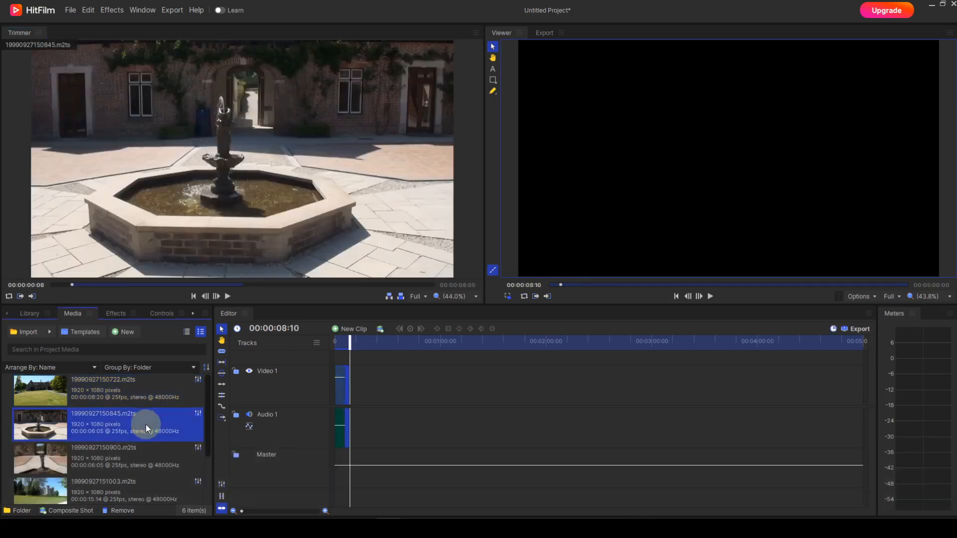
click(135, 453)
key(b)
click(131, 490)
key(b)
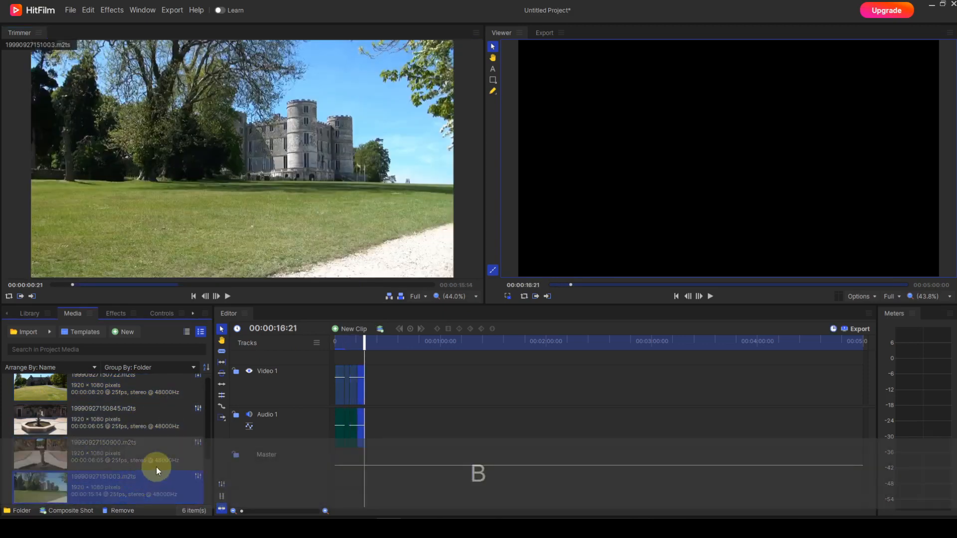
scroll(135, 456, down, 1)
click(136, 456)
key(b)
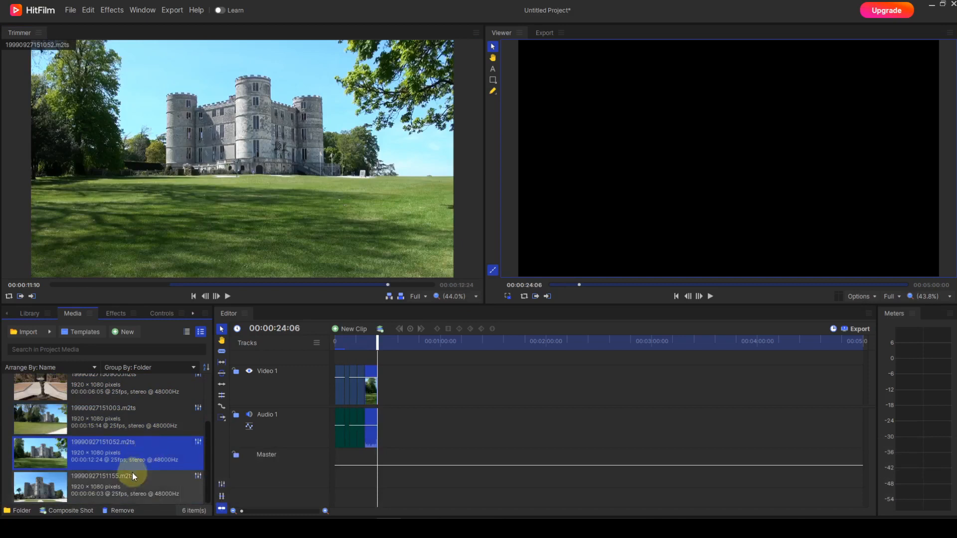
click(127, 476)
key(b)
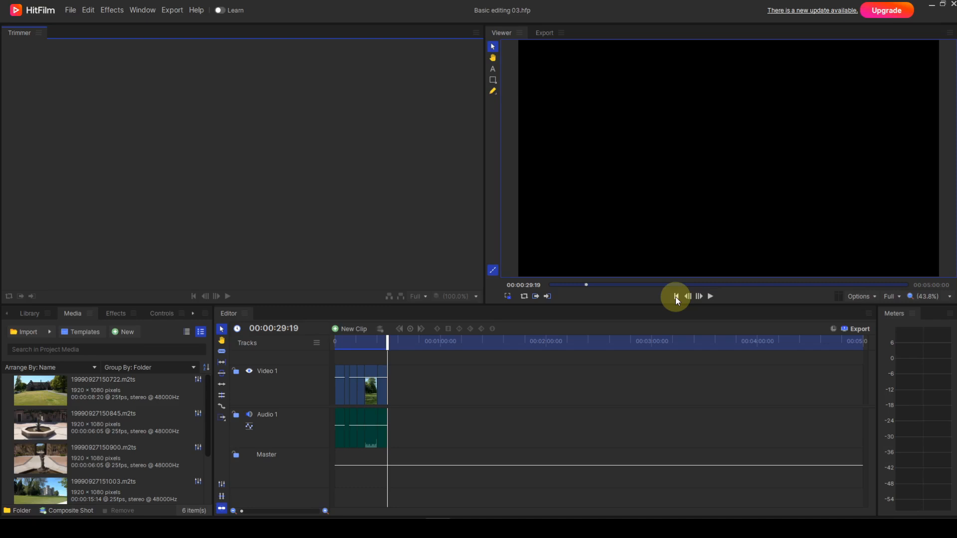
Step: Return the playhead to the start of the sequence and magnify the timeline until the first three clips fill its width
click(677, 299)
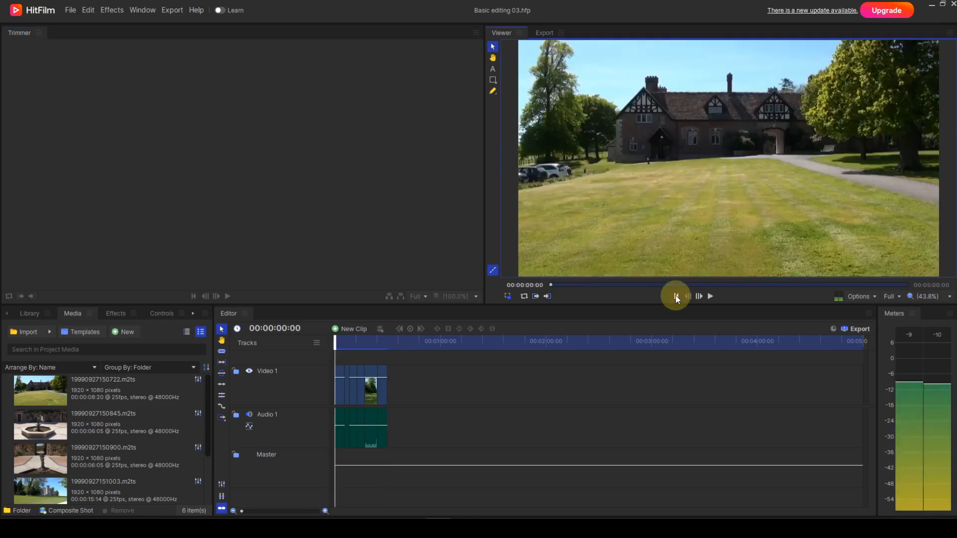
click(325, 511)
click(325, 512)
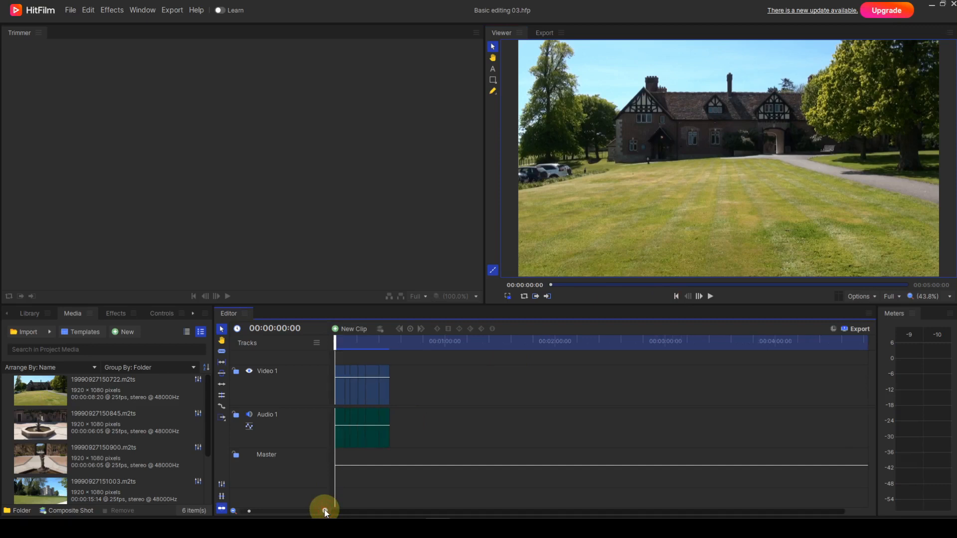
click(324, 512)
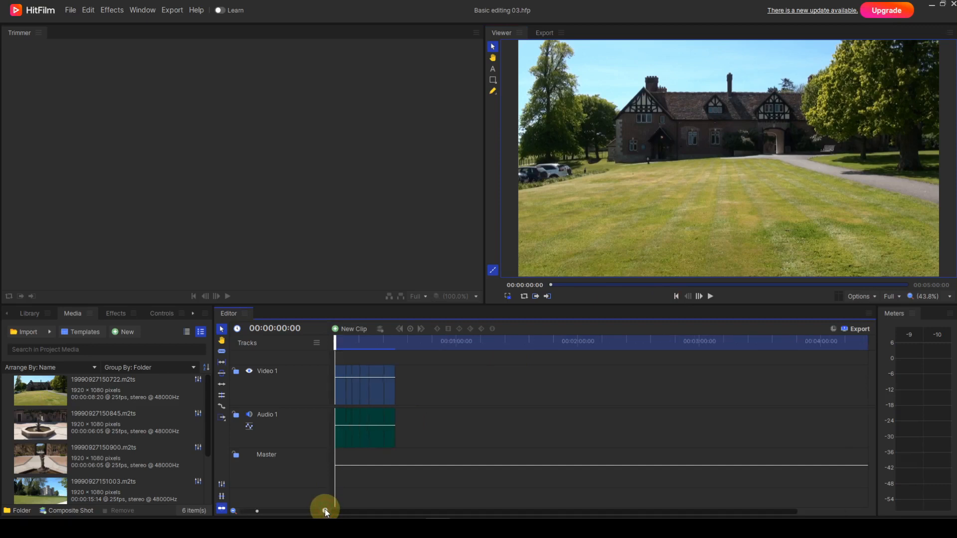
click(325, 511)
click(325, 512)
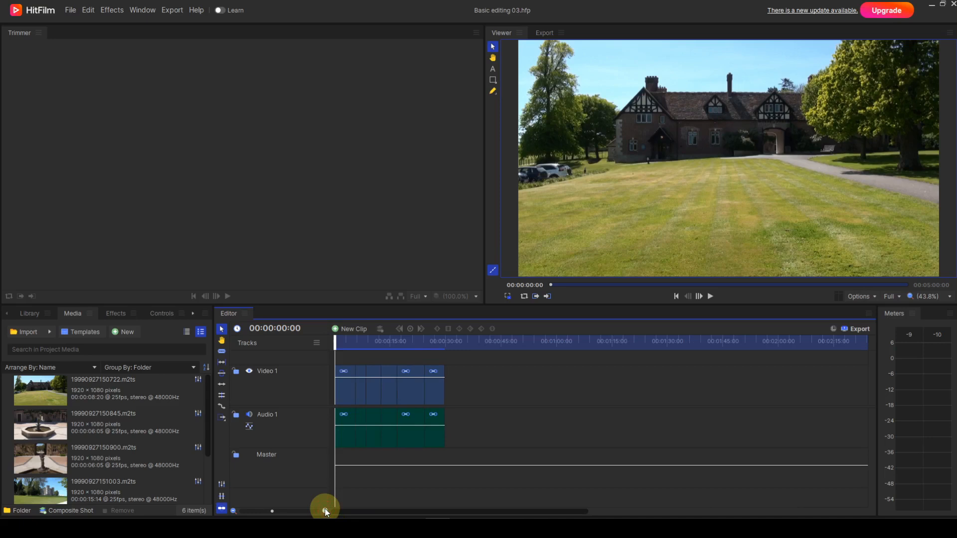
click(325, 512)
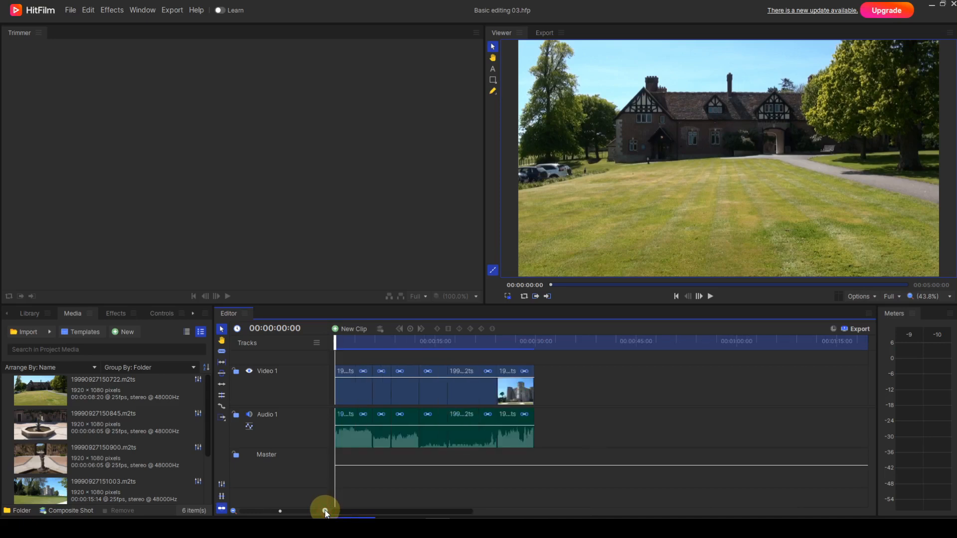
click(325, 512)
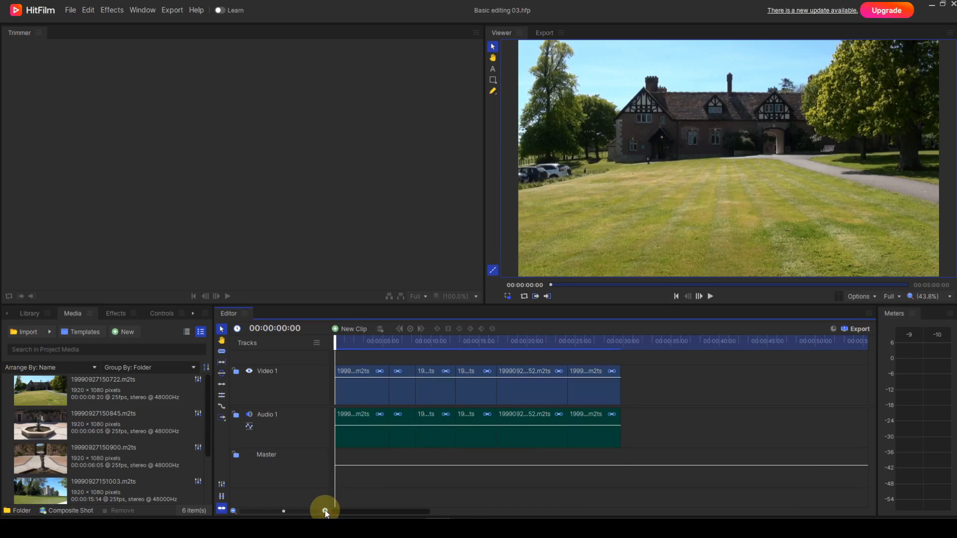
click(325, 512)
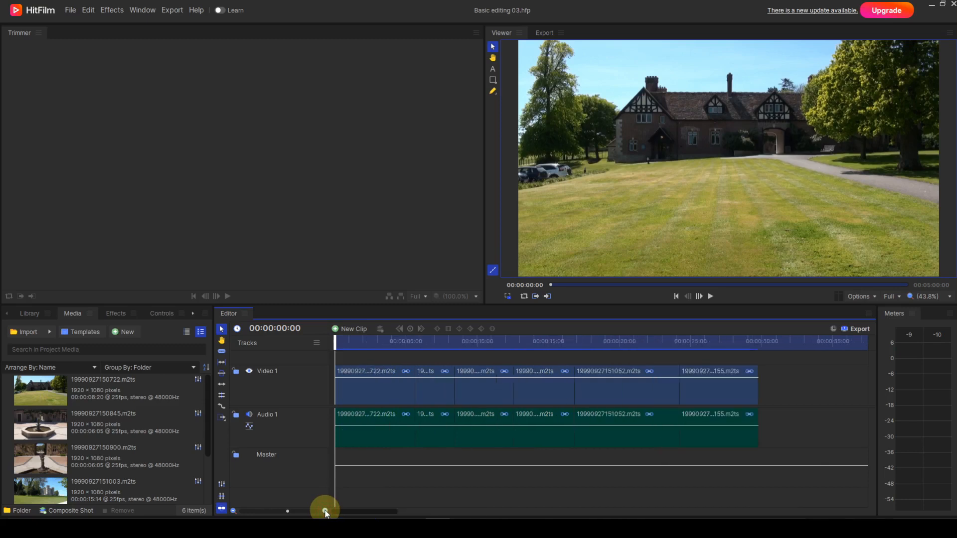
click(325, 512)
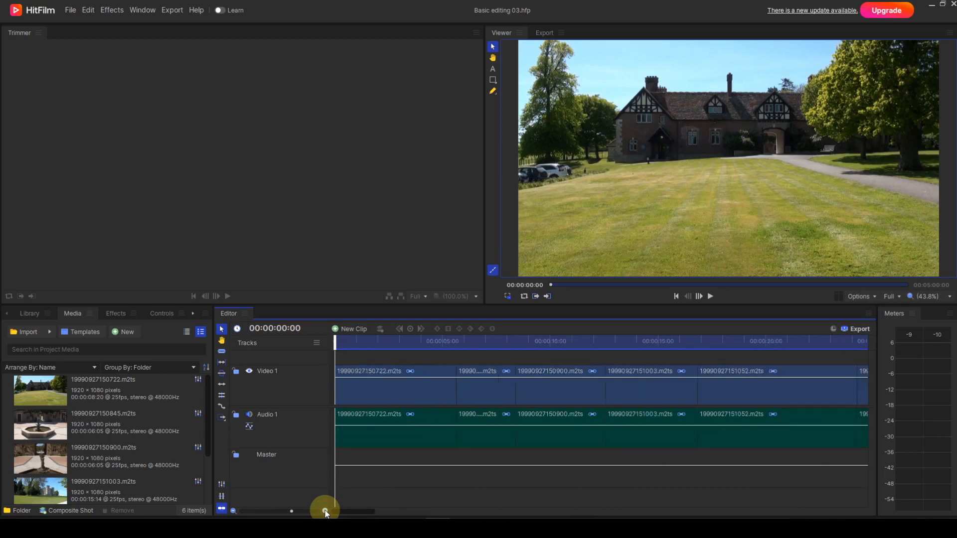
click(325, 512)
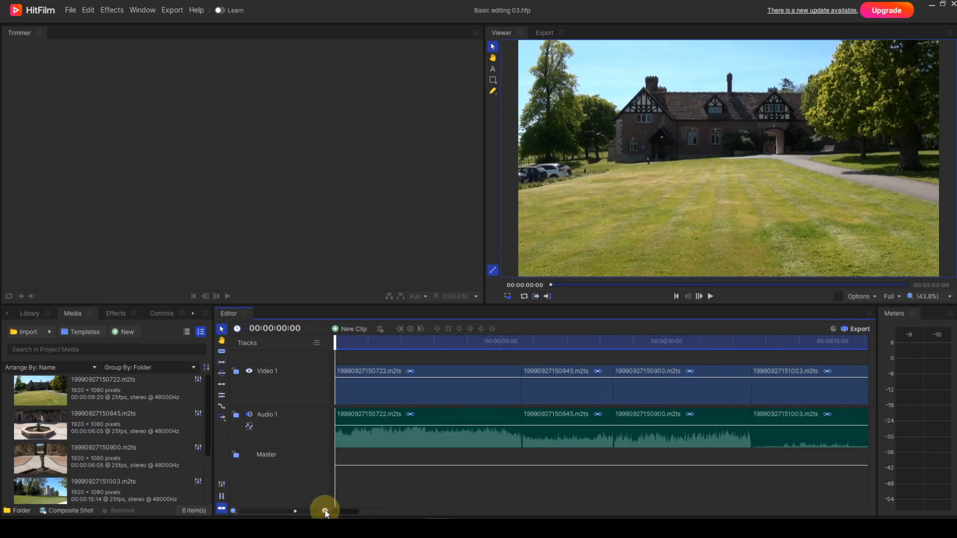
click(325, 512)
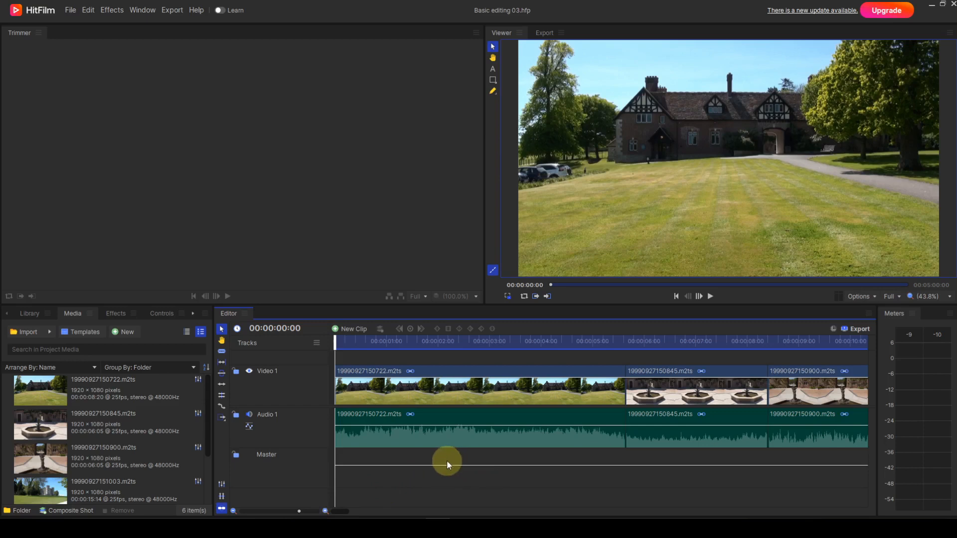
drag(447, 460, 429, 354)
drag(396, 514, 331, 511)
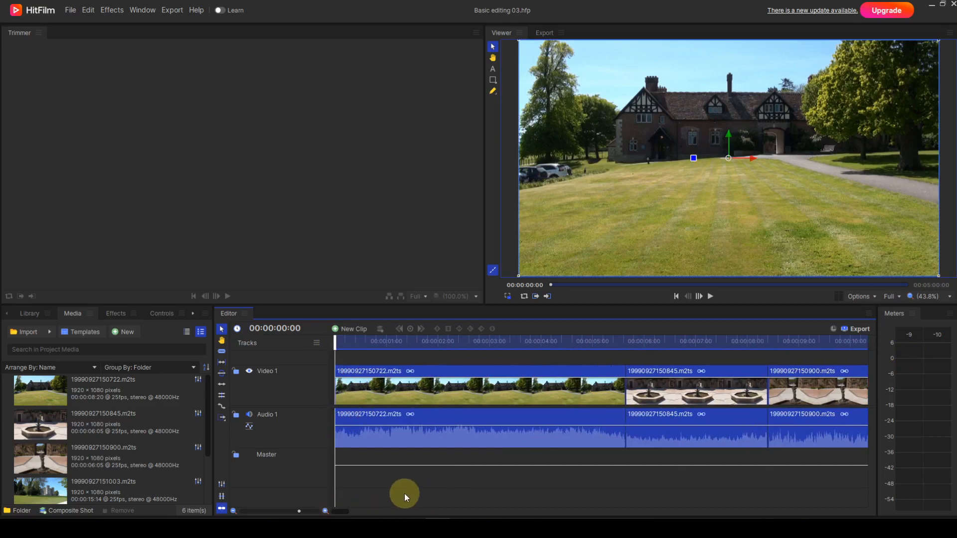
click(388, 493)
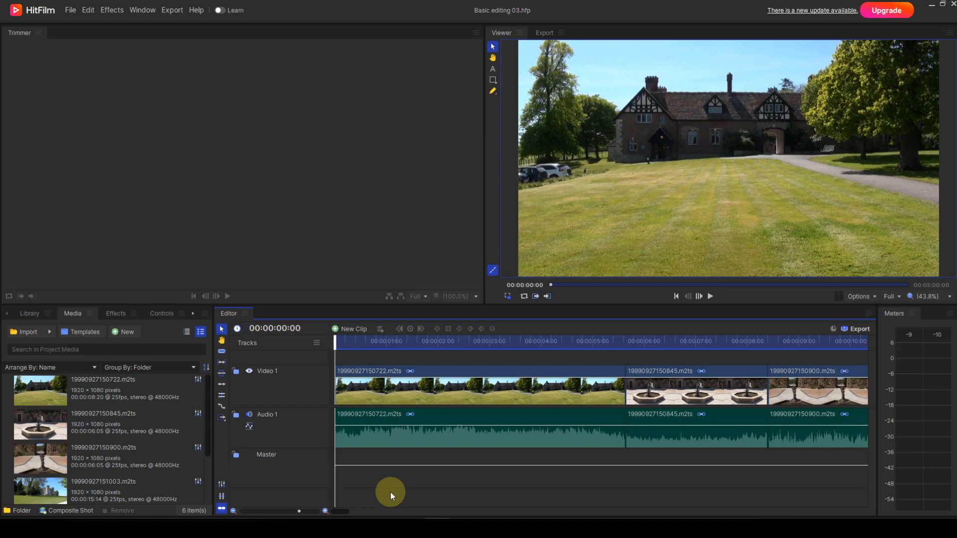
Step: Search the effects for "fade", mark Fade to Color as a favorite, and apply it to the start of 19990927150722.m2ts on Video 1
click(118, 316)
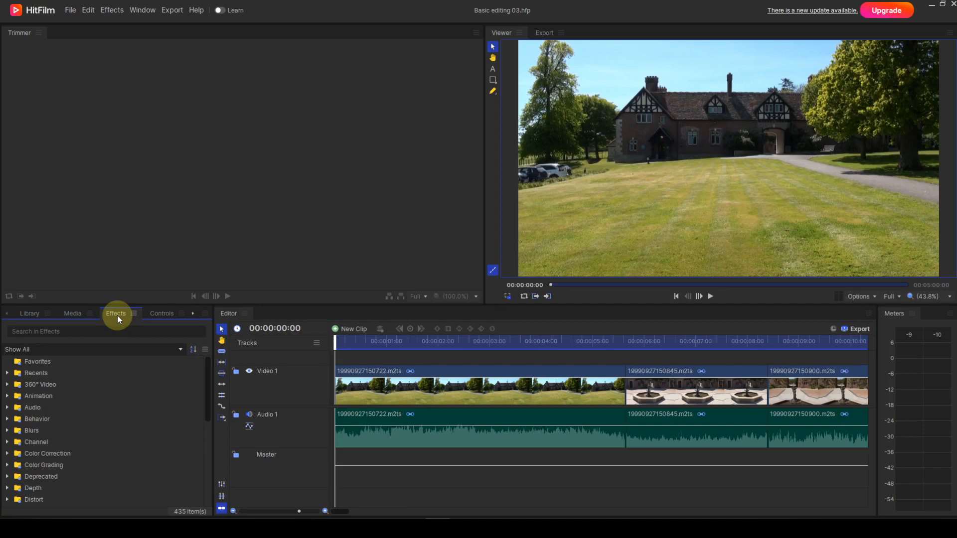
click(37, 332)
text(fade)
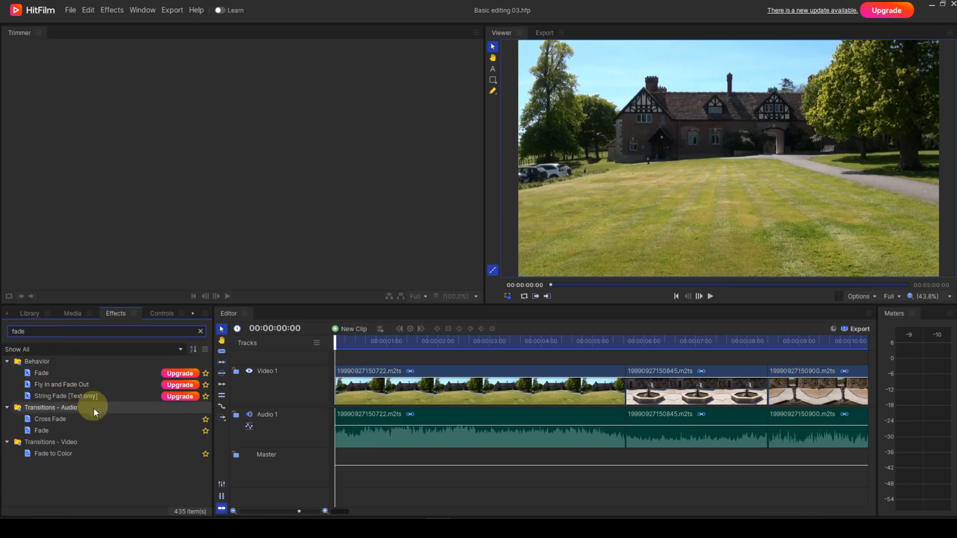
click(206, 452)
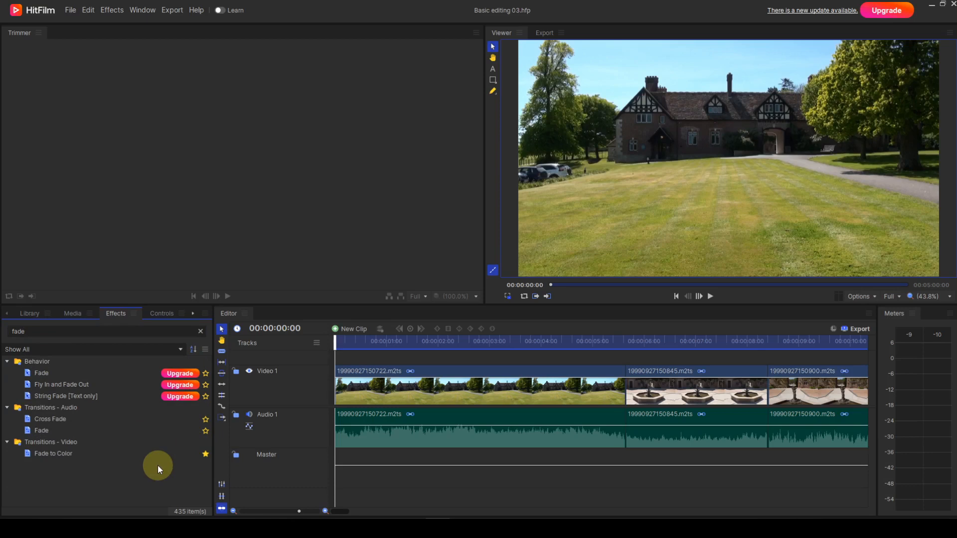
drag(124, 453, 346, 380)
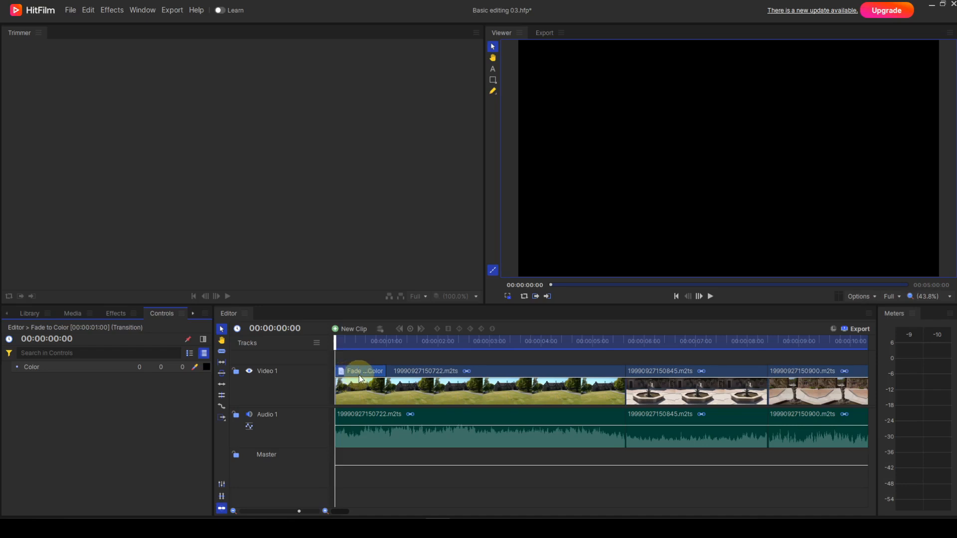
Step: Lengthen the Fade to Color transition on the first clip to about 00:00:01:02
click(386, 369)
mouse_move(386, 369)
mouse_down()
mouse_move(399, 369)
mouse_move(387, 370)
mouse_up()
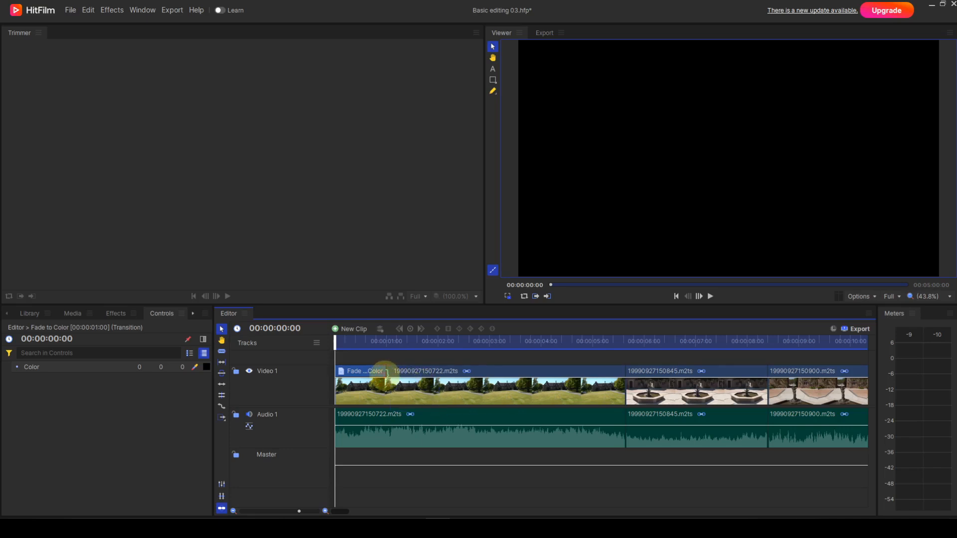
mouse_move(386, 373)
mouse_down()
mouse_move(396, 373)
mouse_move(376, 372)
mouse_move(392, 374)
mouse_up()
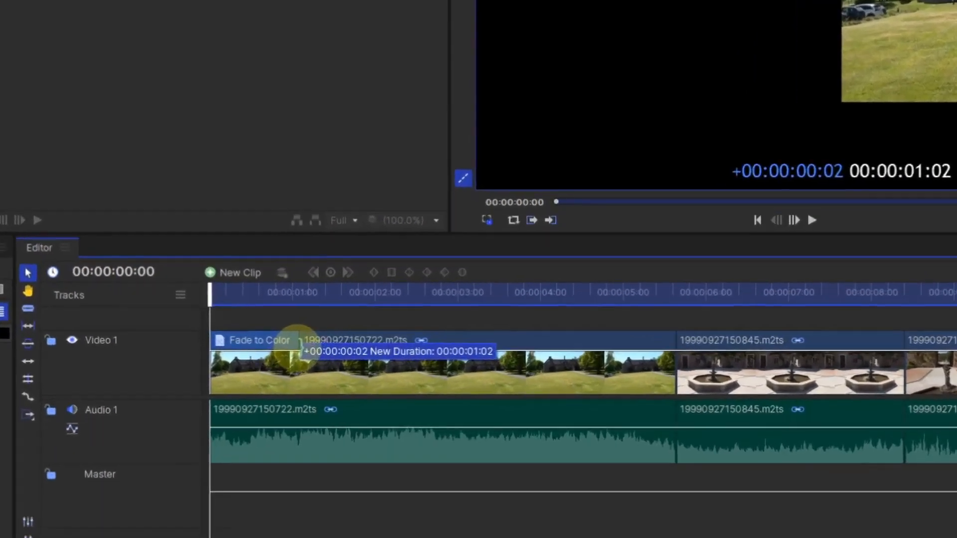
drag(299, 344, 302, 345)
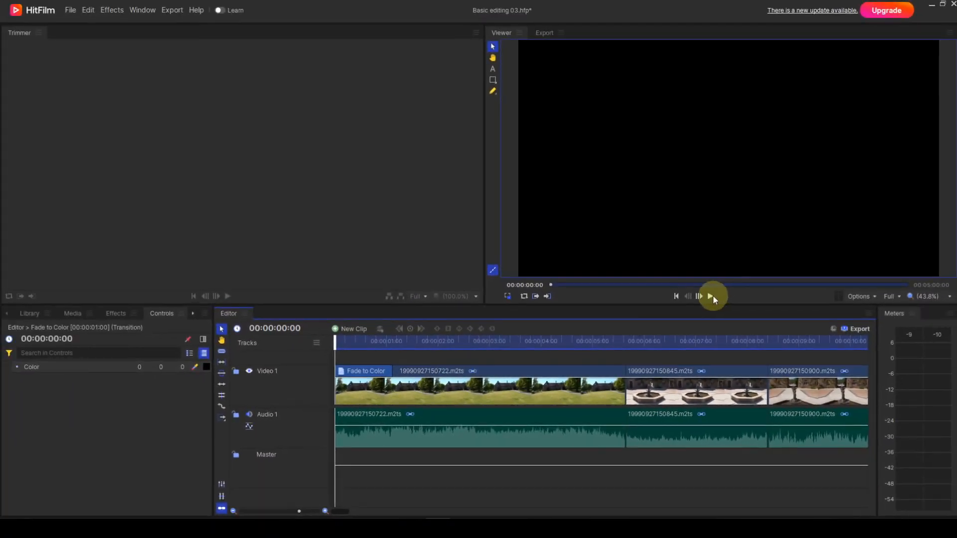
Step: Play the opening fade twice from the start of the sequence and return the playhead to the beginning
click(711, 296)
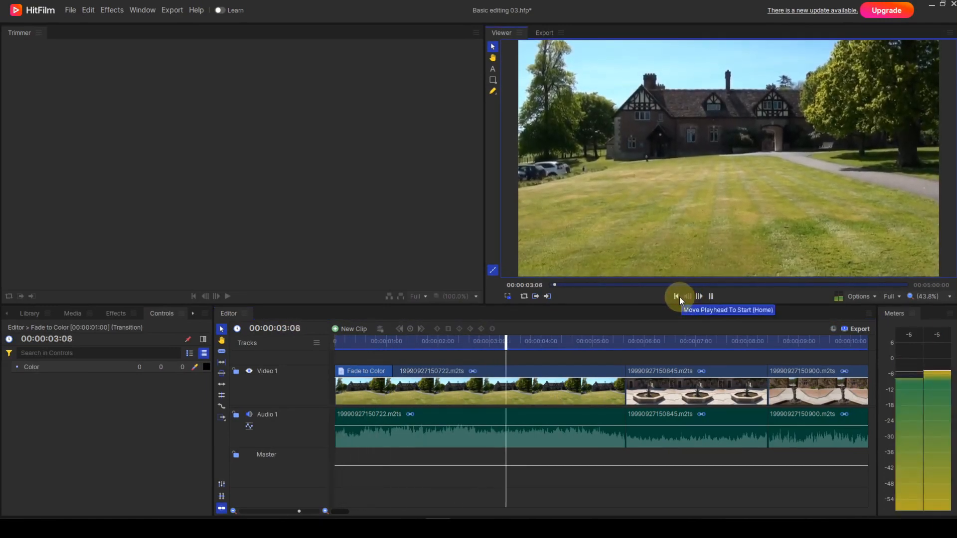
click(680, 297)
click(710, 296)
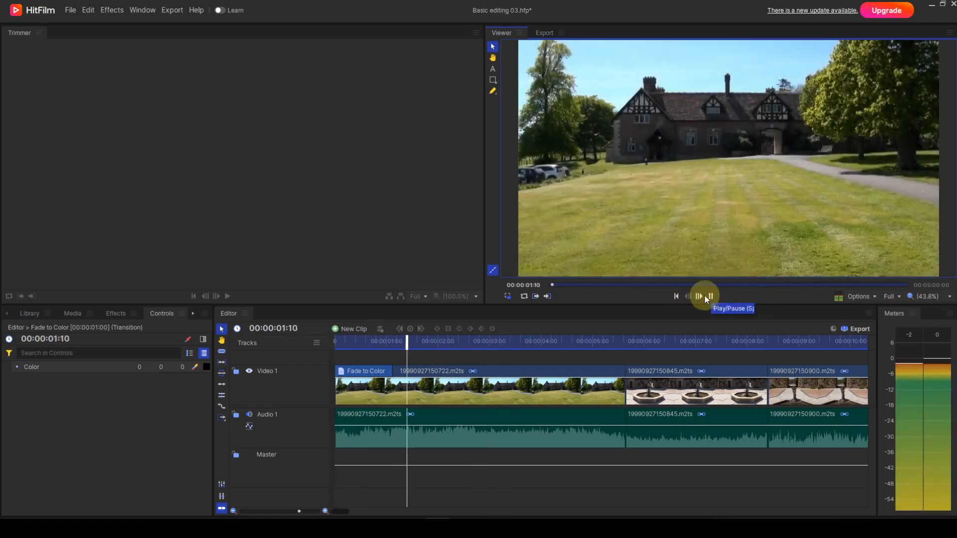
click(676, 297)
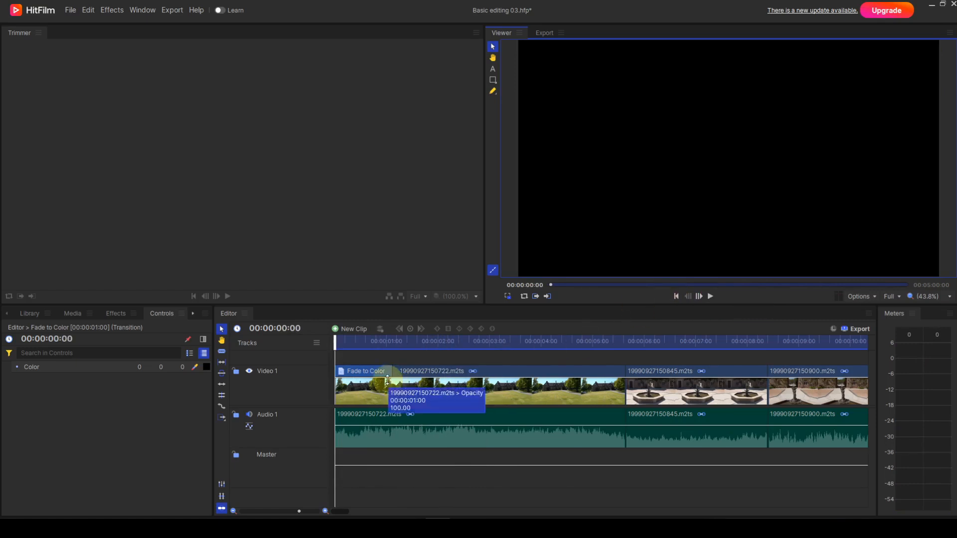
Step: Set the Fade to Color duration to 00:00:01:00, favorite the audio Fade transition, and apply it to the start of the first clip's audio
drag(391, 375, 387, 374)
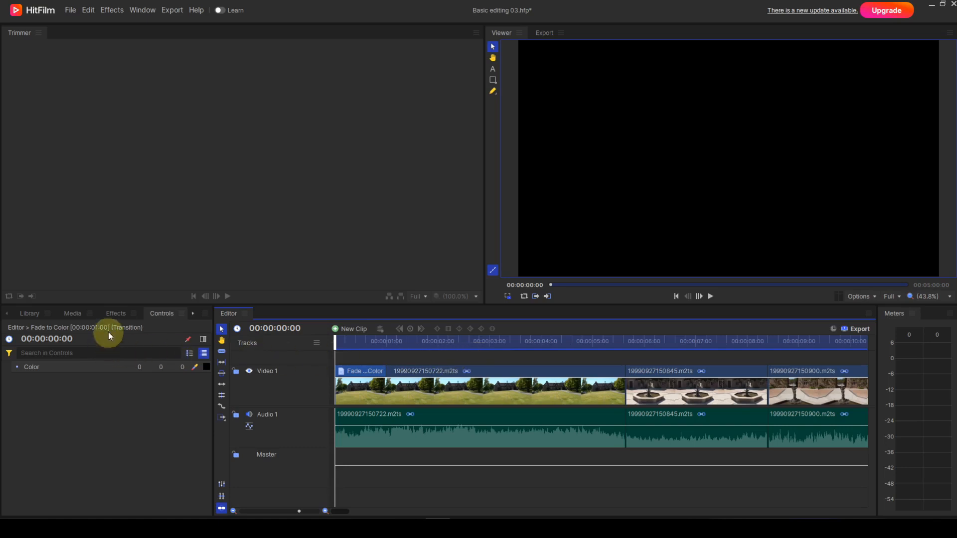
click(114, 313)
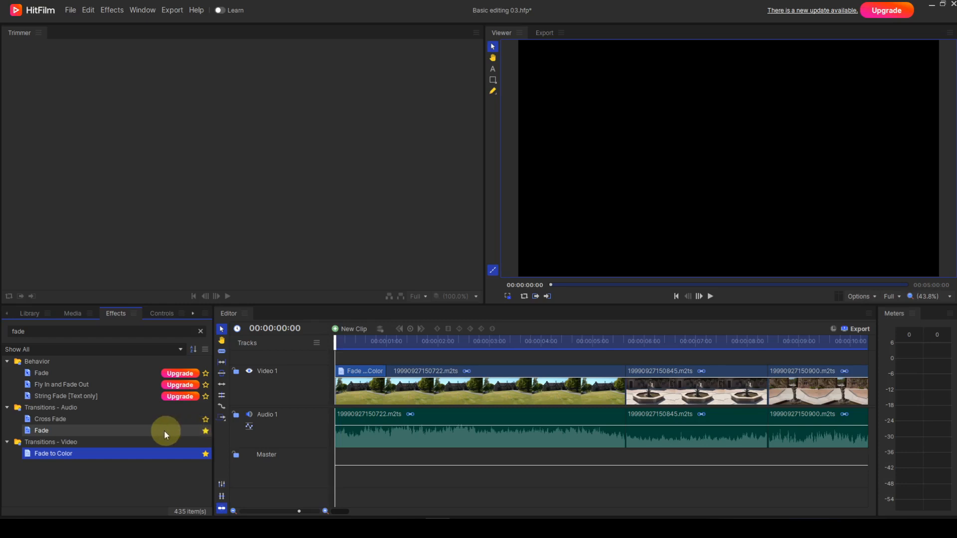
drag(110, 432, 356, 421)
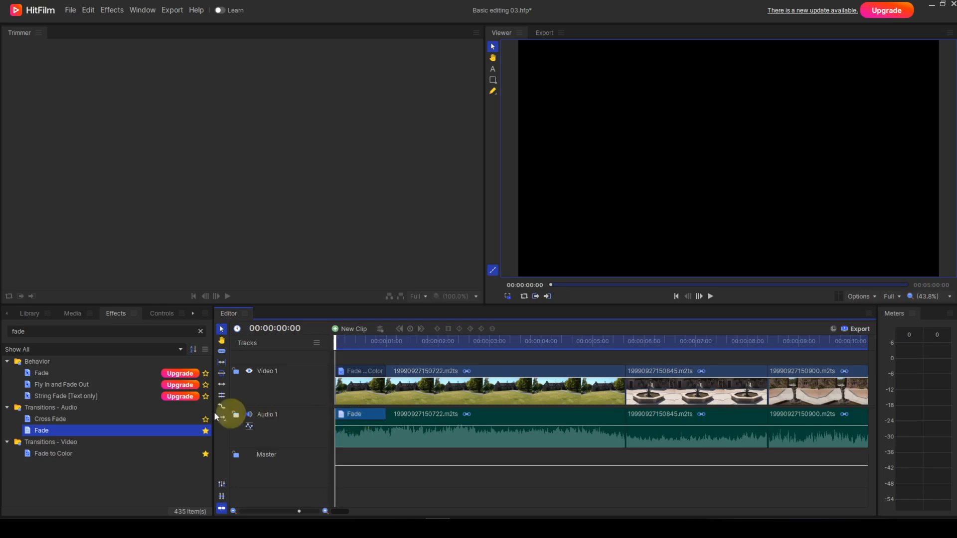
Step: Search the effects for "dissolv", mark Cross Dissolve as a favorite, and apply it between 19990927150722.m2ts and 19990927150845.m2ts on Video 1
click(26, 333)
drag(26, 333, 10, 333)
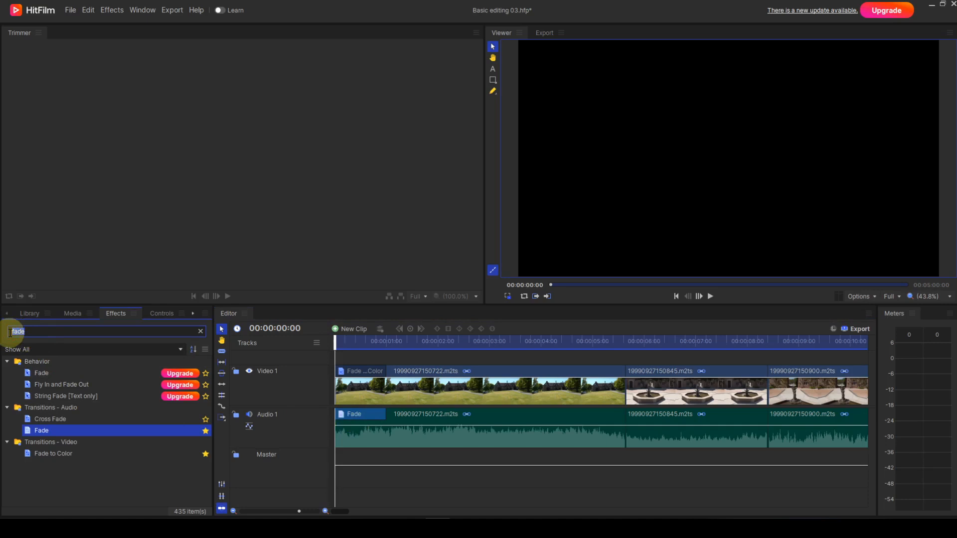
text(isso)
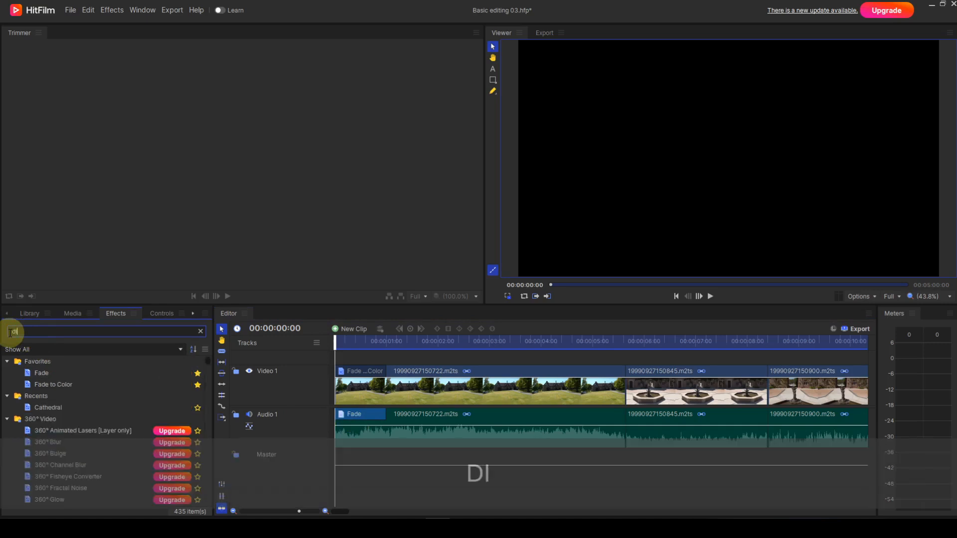
text(lv)
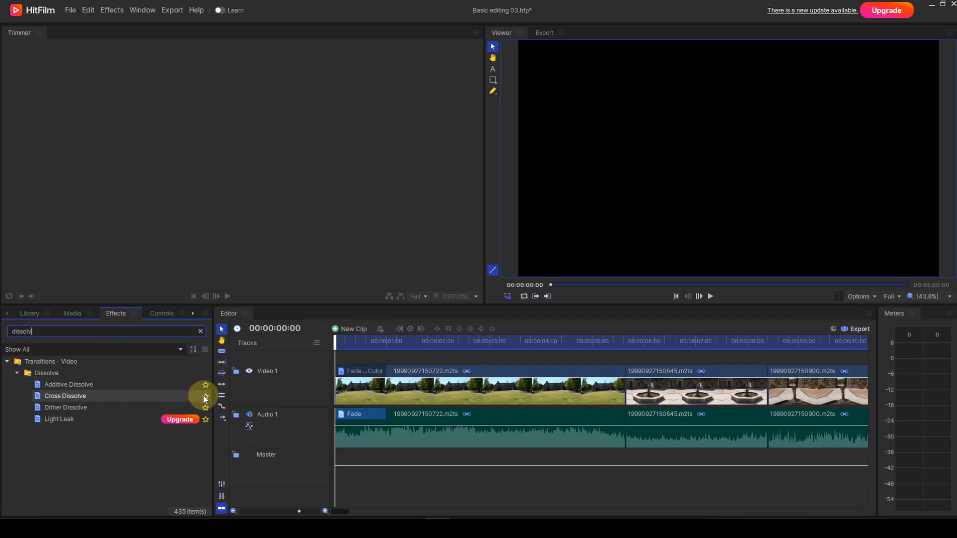
click(205, 397)
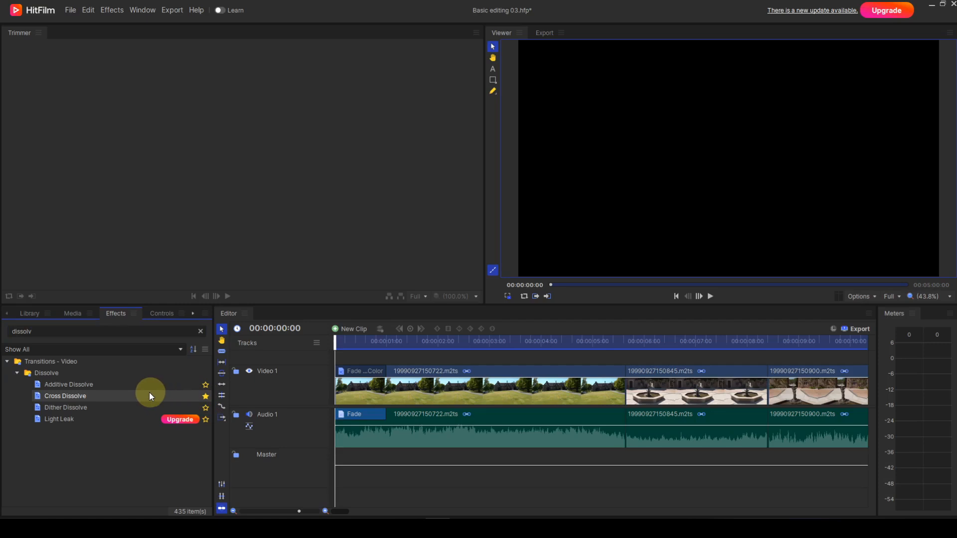
drag(136, 393, 630, 380)
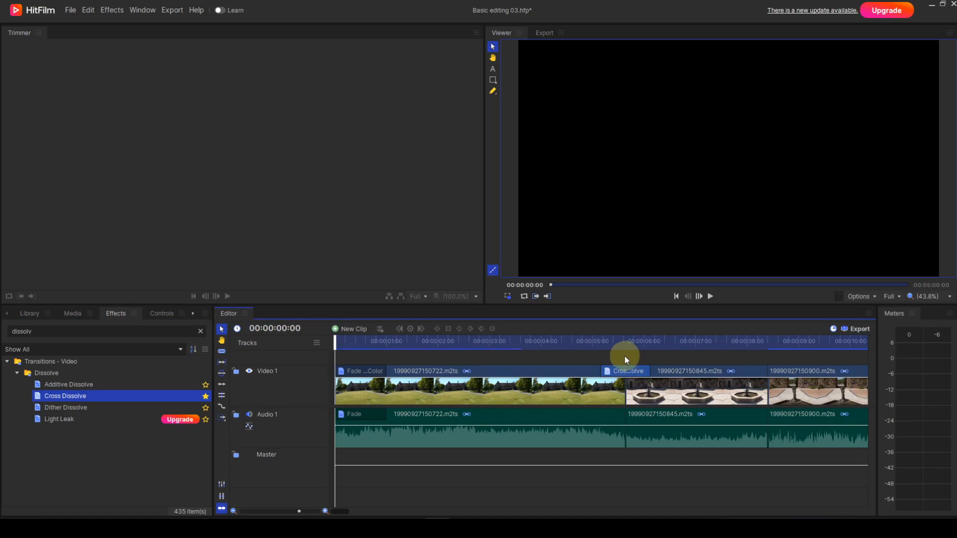
Step: Play back the Cross Dissolve between the first two clips twice, starting shortly before the transition
click(577, 343)
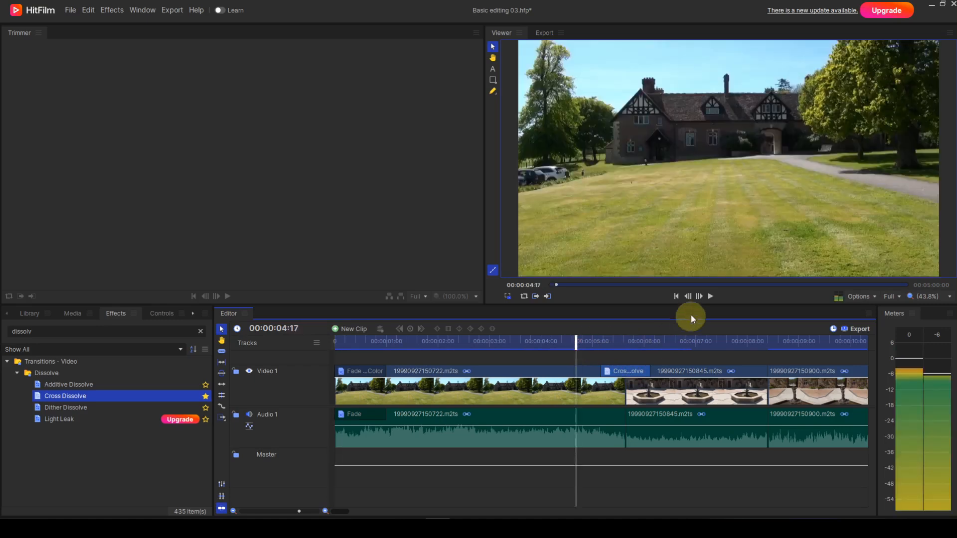
click(708, 297)
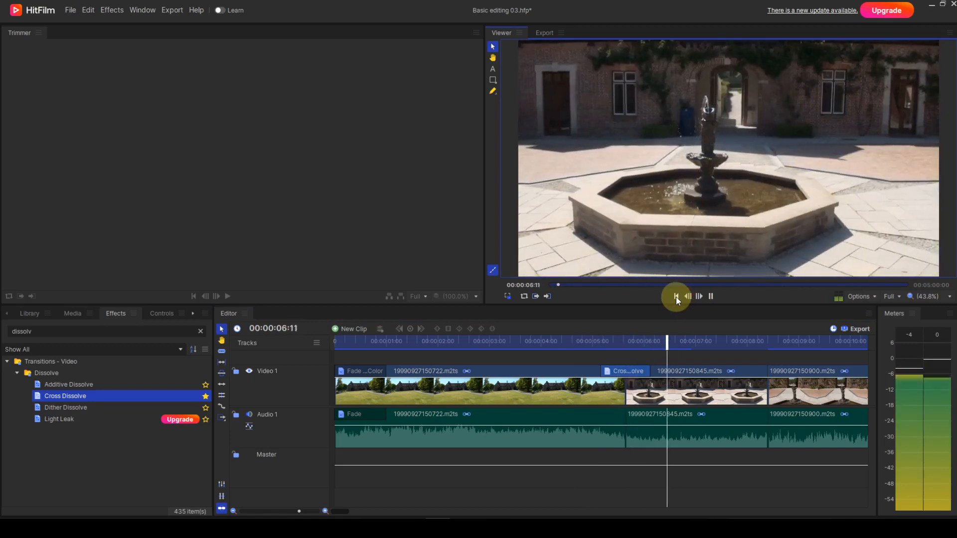
click(676, 297)
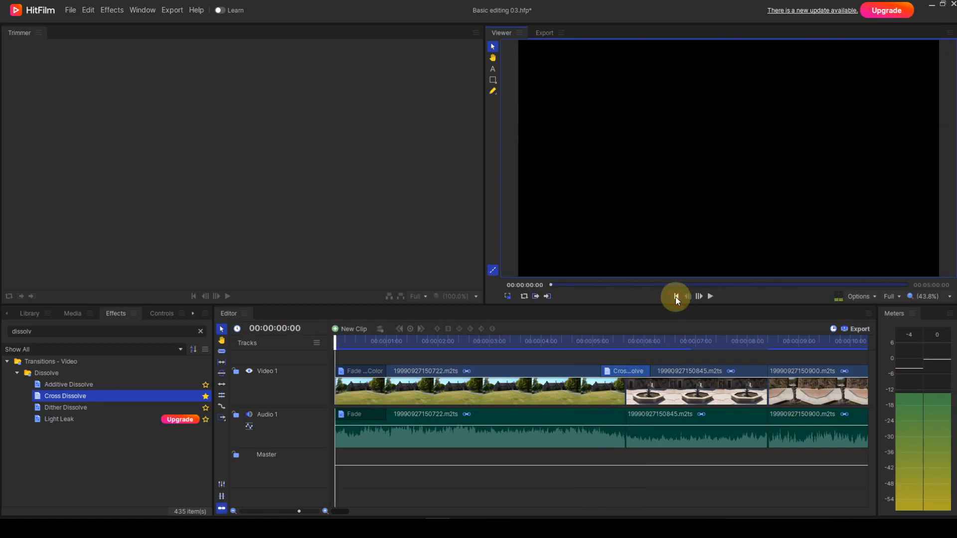
click(598, 343)
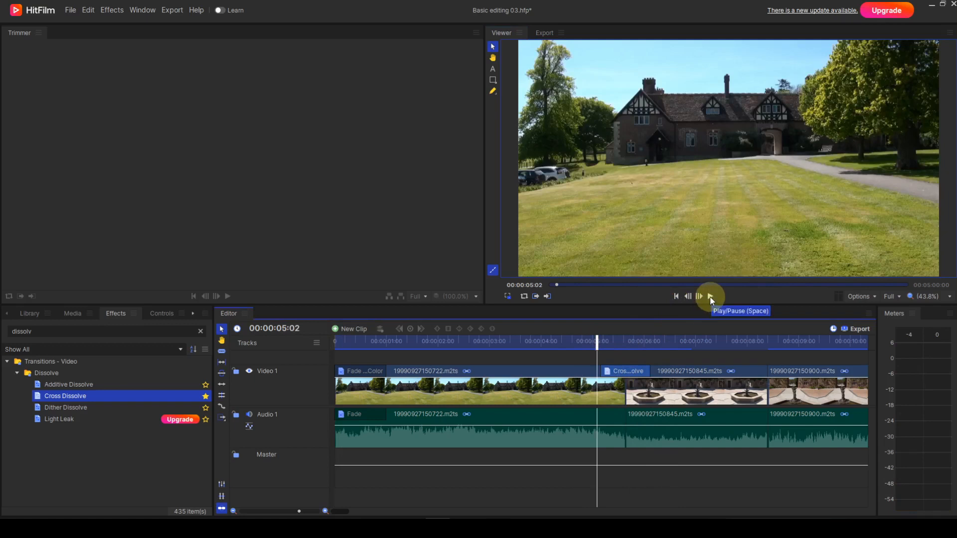
key(space)
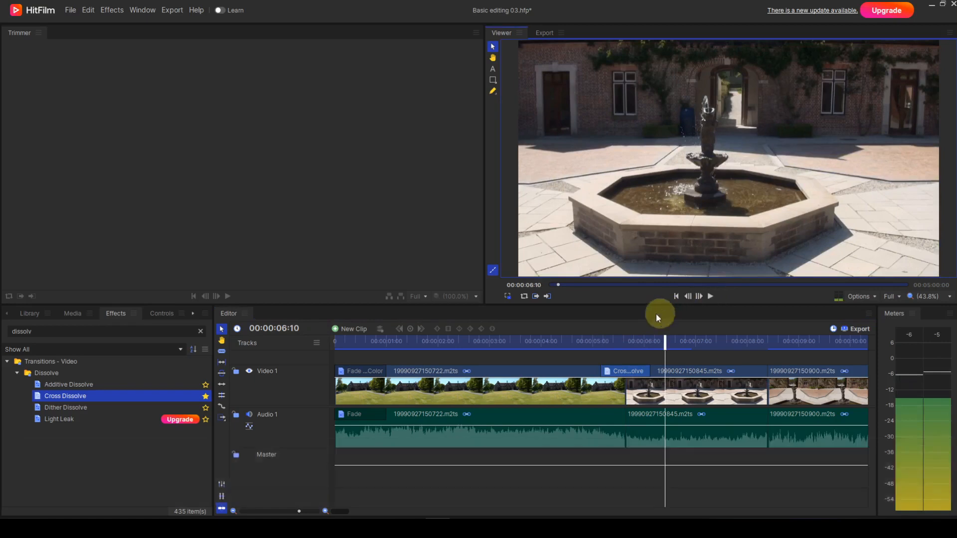
Step: Replay the Cross Dissolve between the first two clips and shorten the transition to a few frames around the cut
click(601, 321)
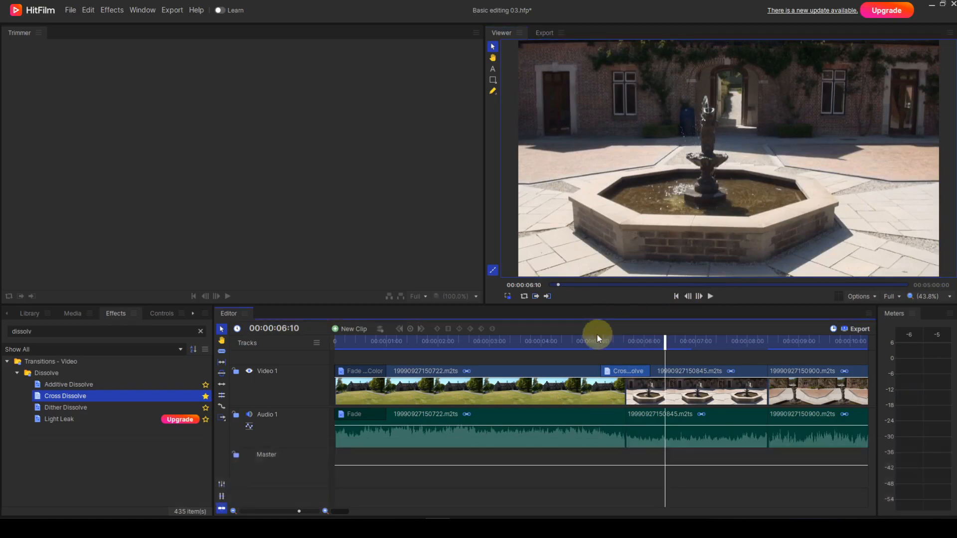
click(596, 340)
key(space)
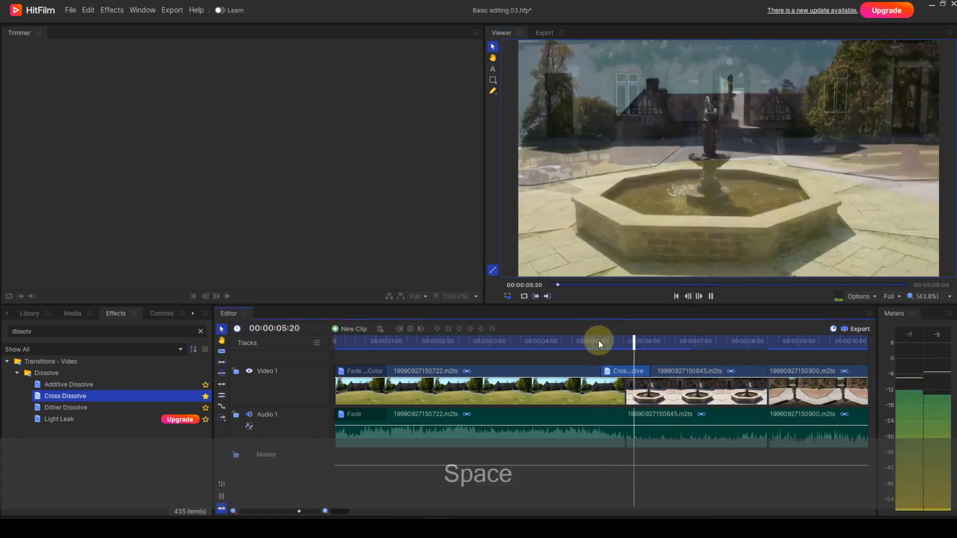
key(space)
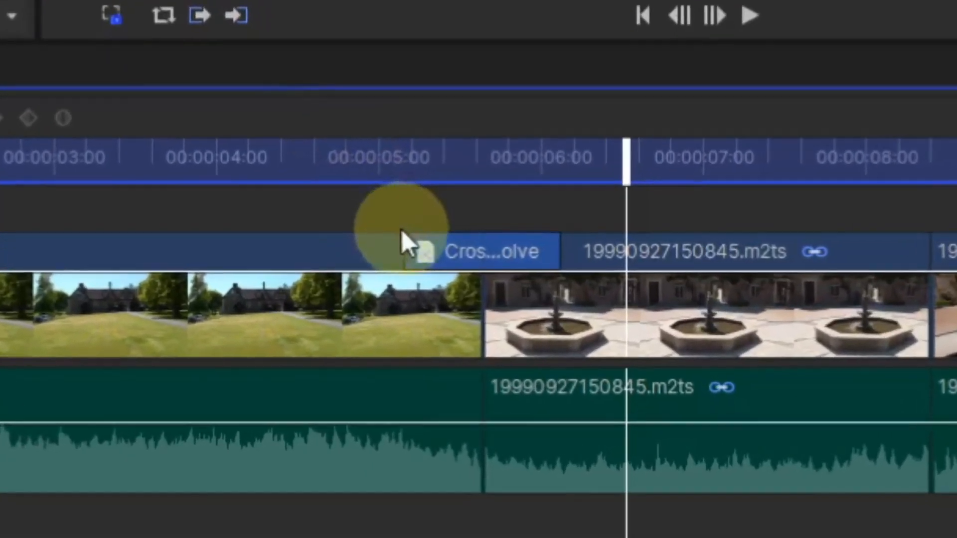
drag(397, 240, 451, 234)
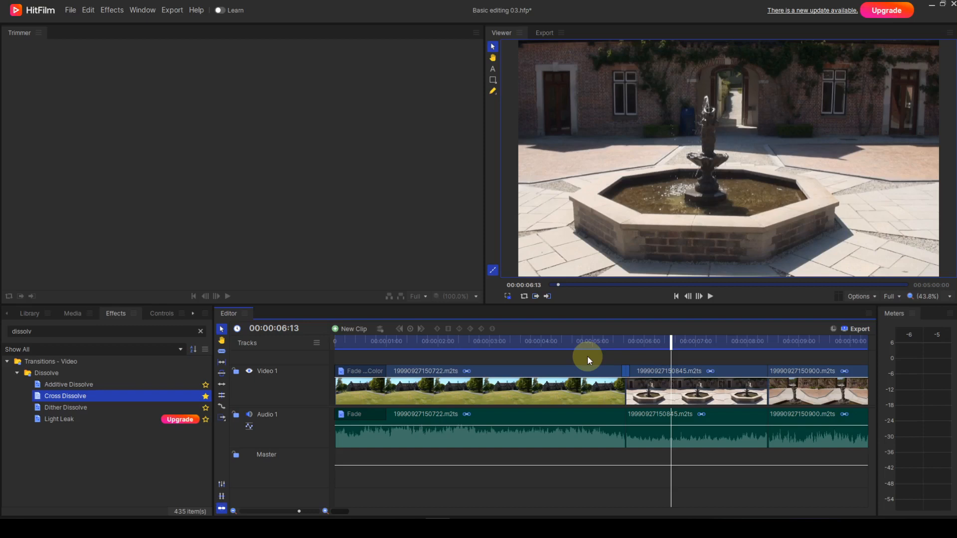
Step: Search the effects for "cross fade", mark Cross Fade as a favorite, and apply it between the first two clips on Audio 1
drag(44, 331, 9, 331)
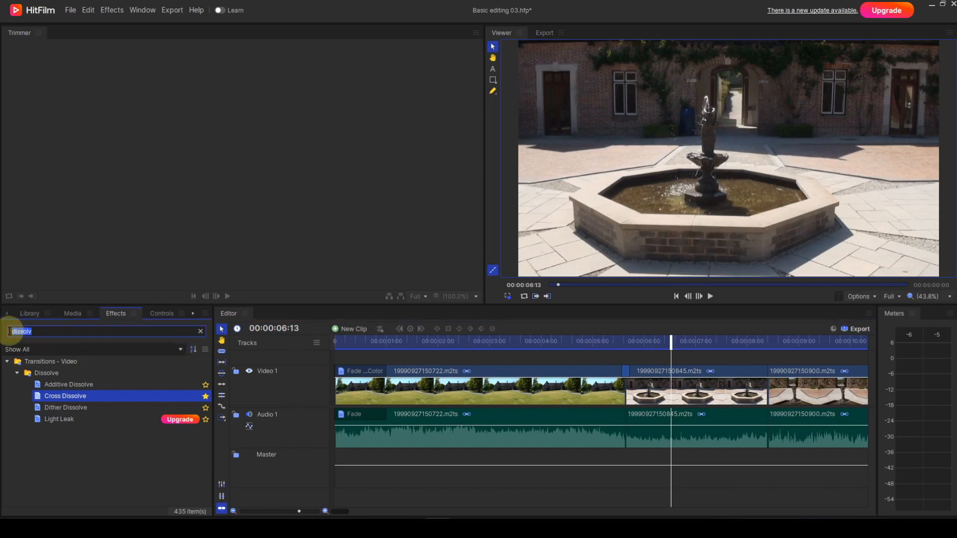
text(cro)
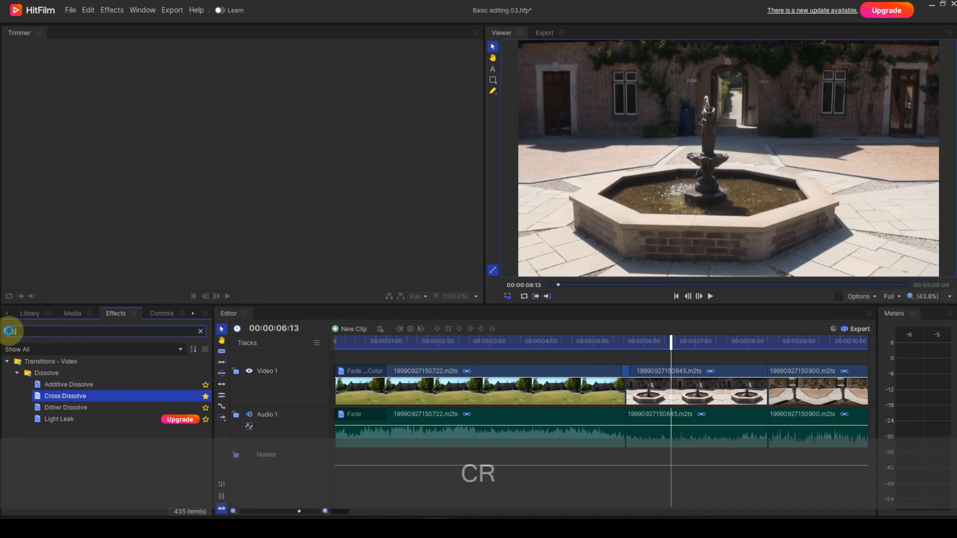
text(ss )
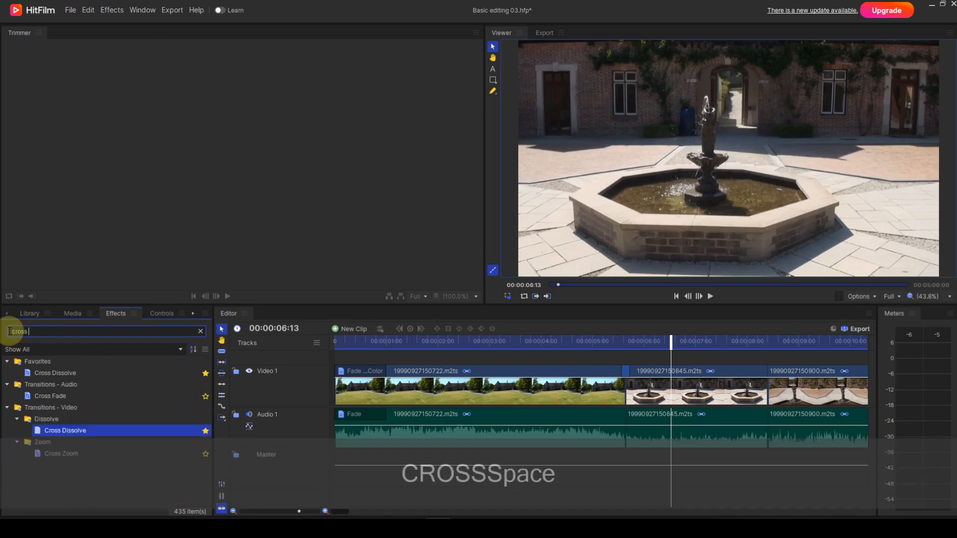
text(fade)
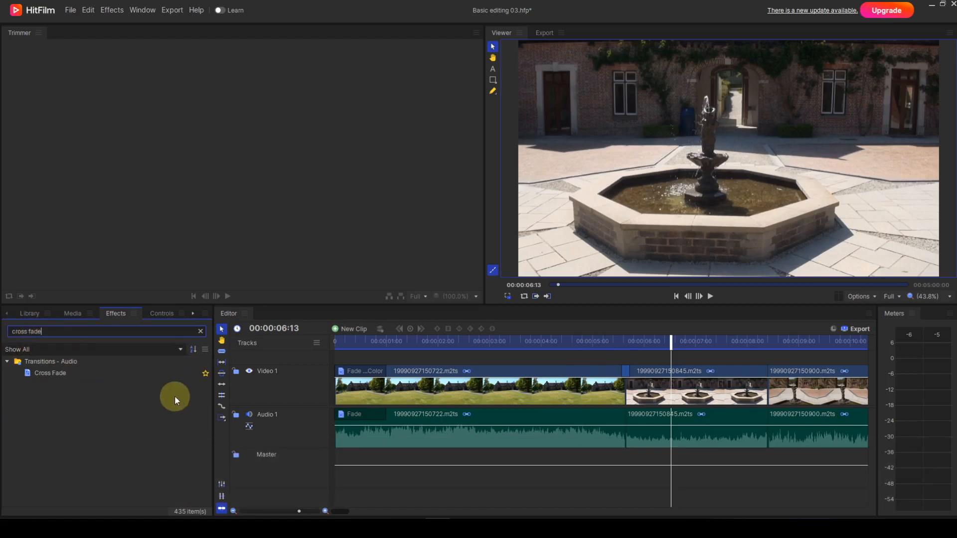
click(206, 373)
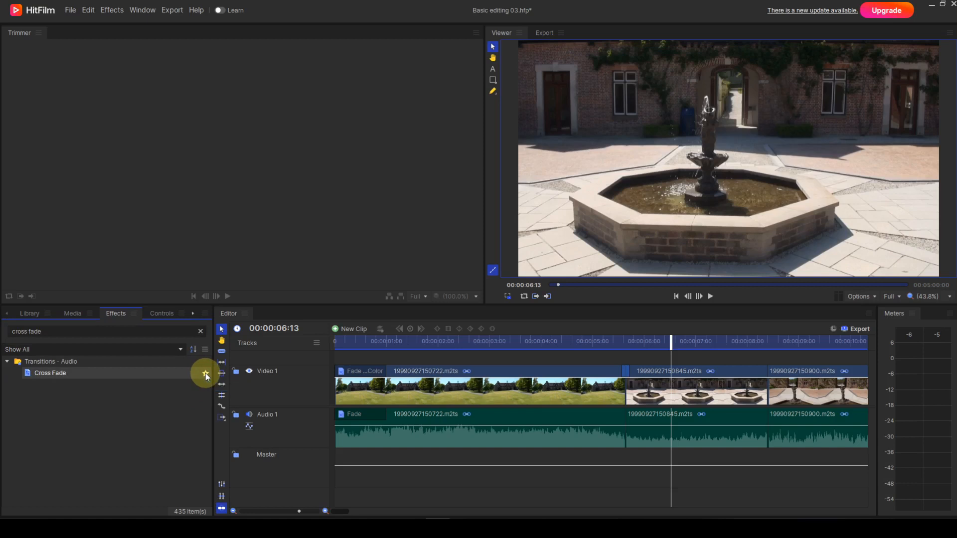
drag(113, 373, 637, 414)
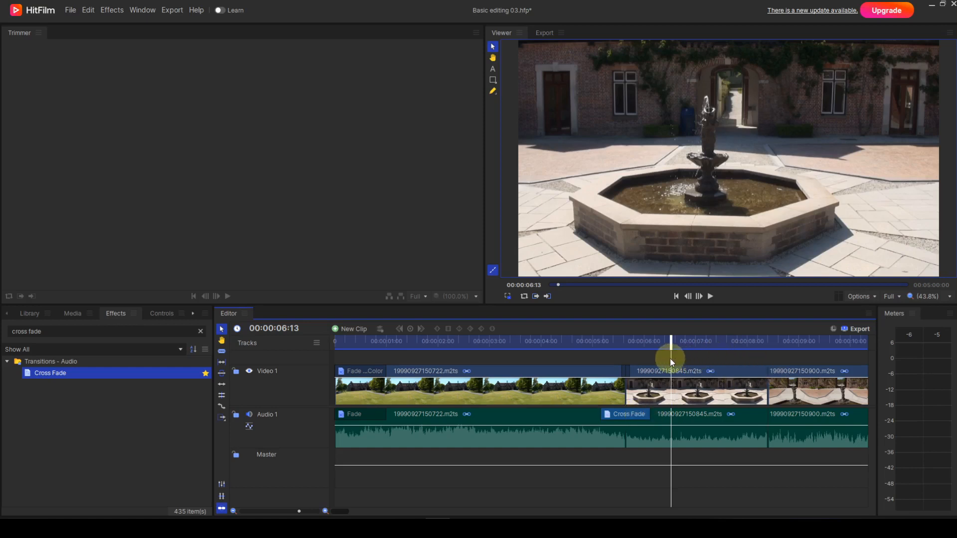
Step: Clear the effects search, expand Favorites, and apply Cross Dissolve between 19990927150845.m2ts and 19990927150900.m2ts on Video 1
drag(671, 346, 704, 354)
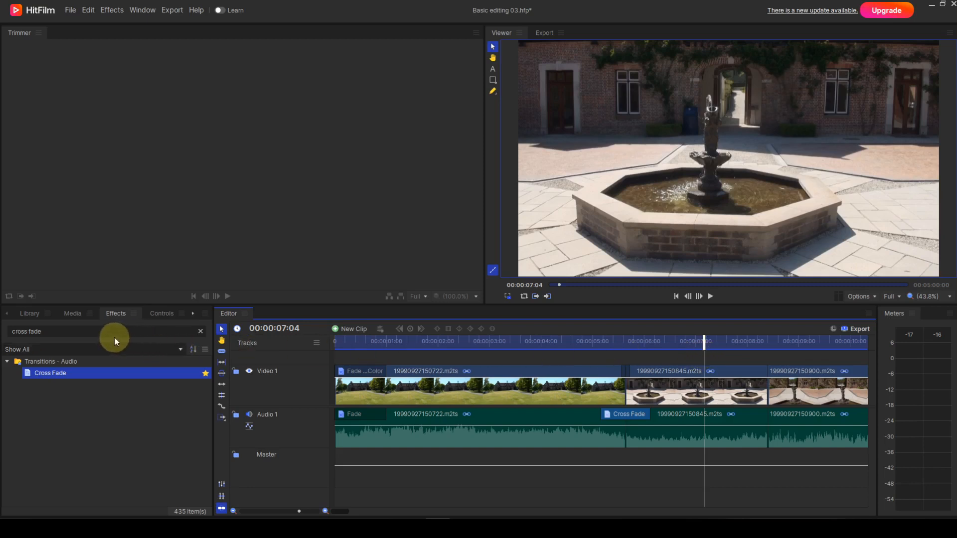
click(200, 331)
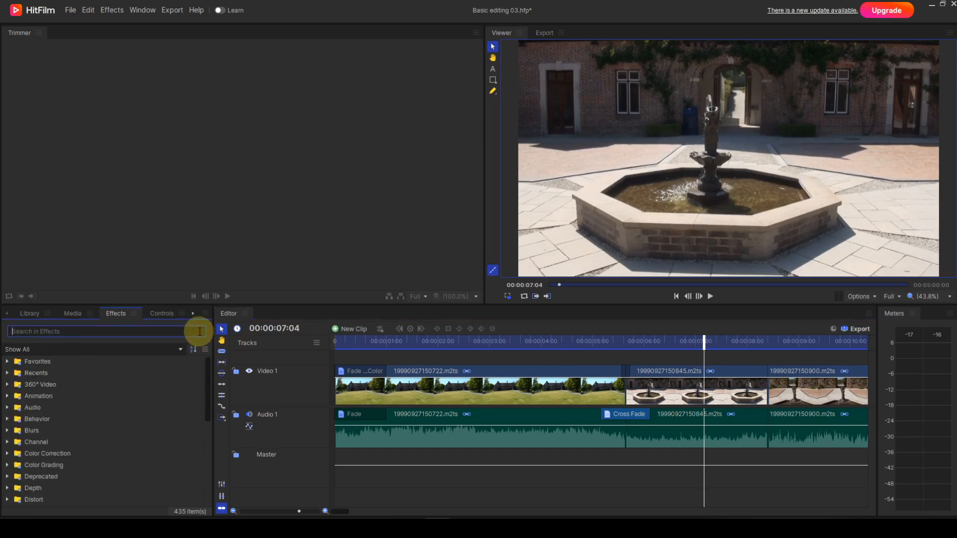
click(8, 363)
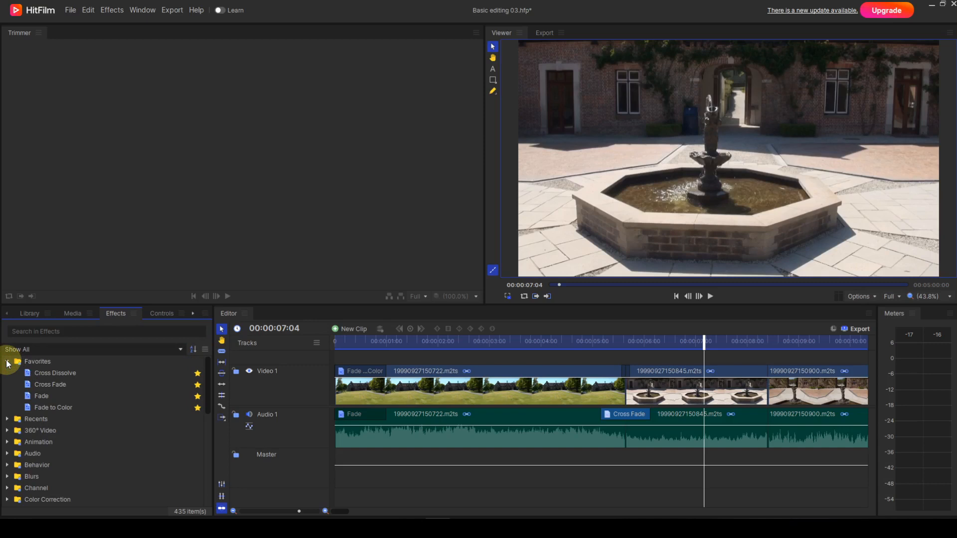
drag(47, 373, 761, 377)
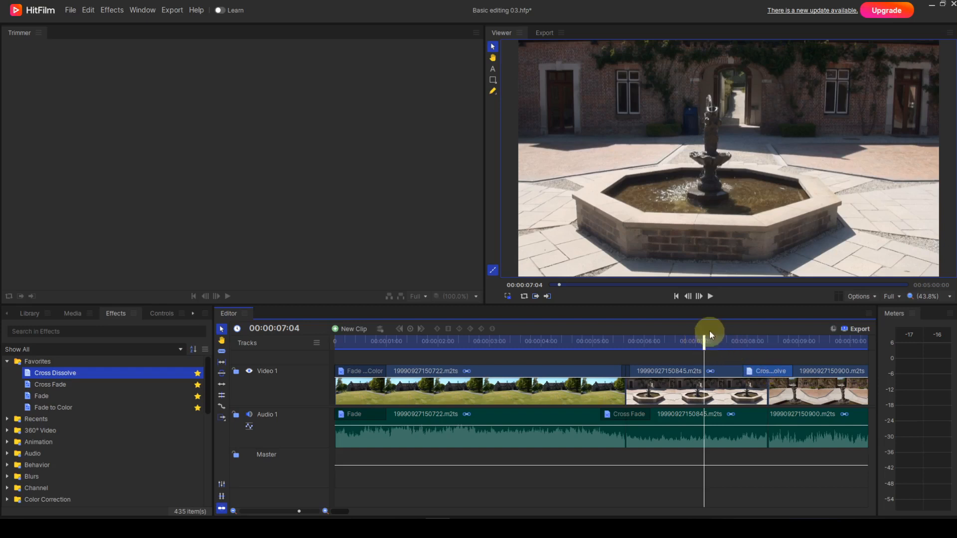
Step: Play back the dissolve between 19990927150845.m2ts and 19990927150900.m2ts, and apply Cross Fade between the same clips on Audio 1
click(710, 298)
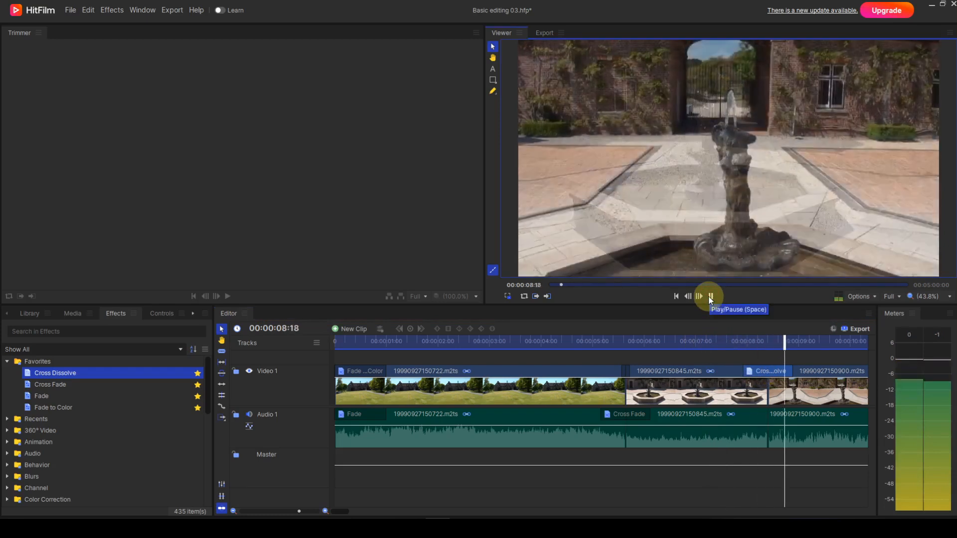
key(space)
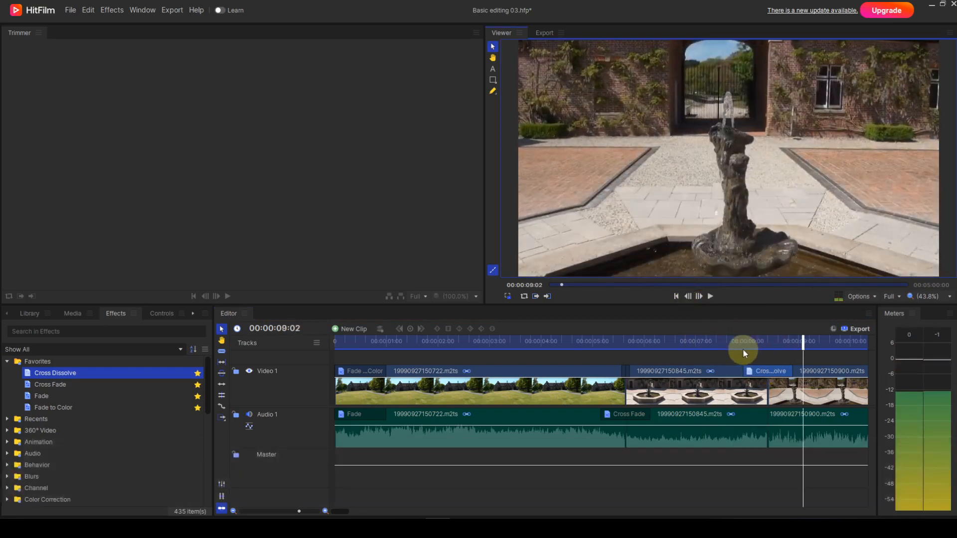
click(727, 343)
key(space)
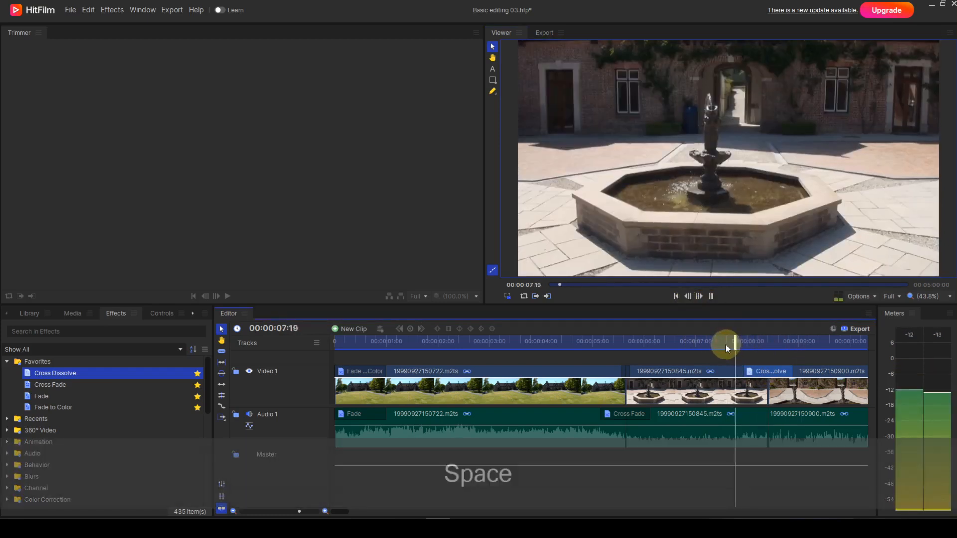
click(724, 343)
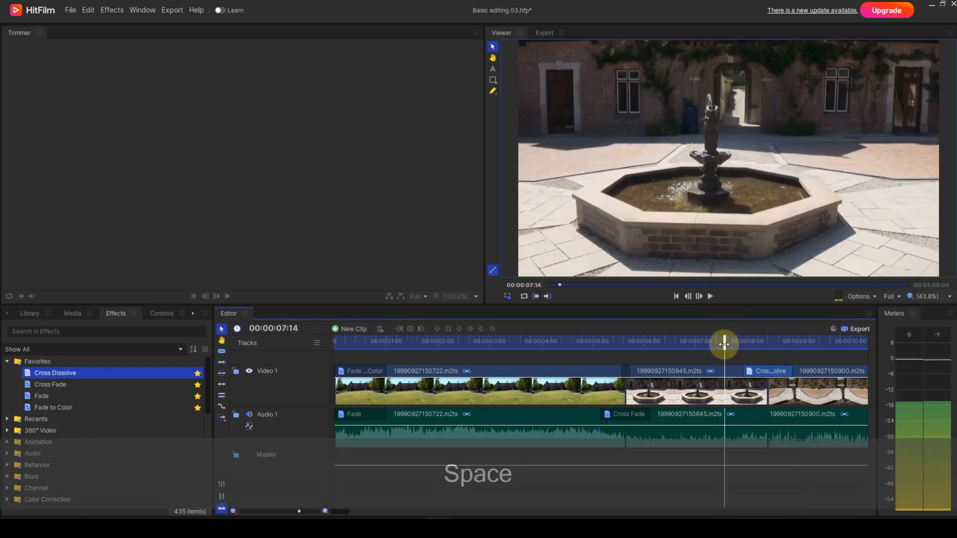
key(space)
key(space)
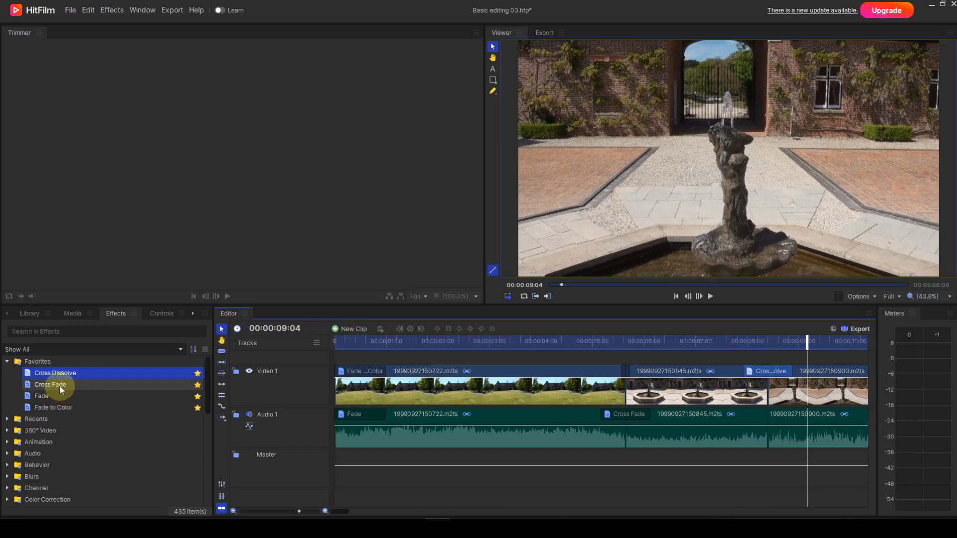
drag(60, 387, 765, 414)
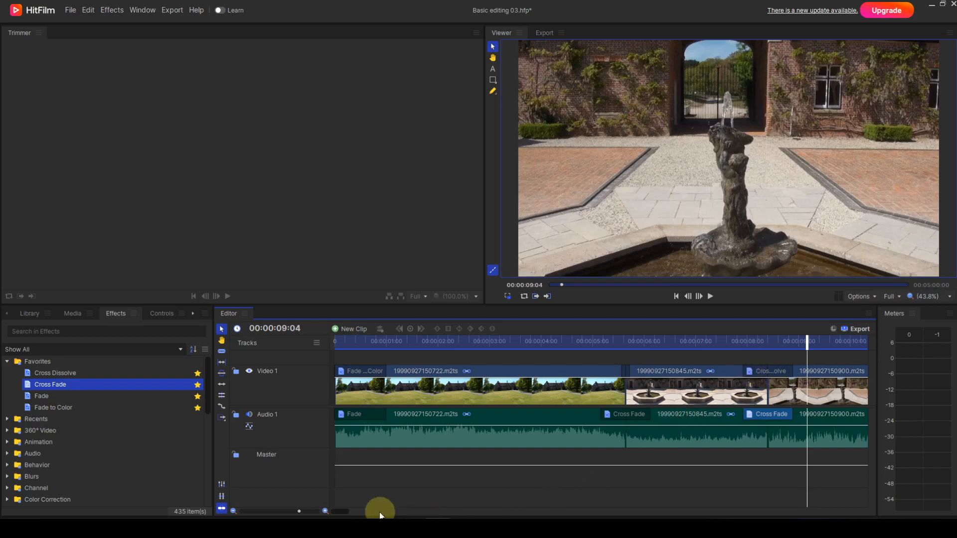
Step: Shift 19990927151003.m2ts and all following clips to open a gap of about half a second after 19990927150900.m2ts, and return to the Select tool
drag(347, 515, 361, 515)
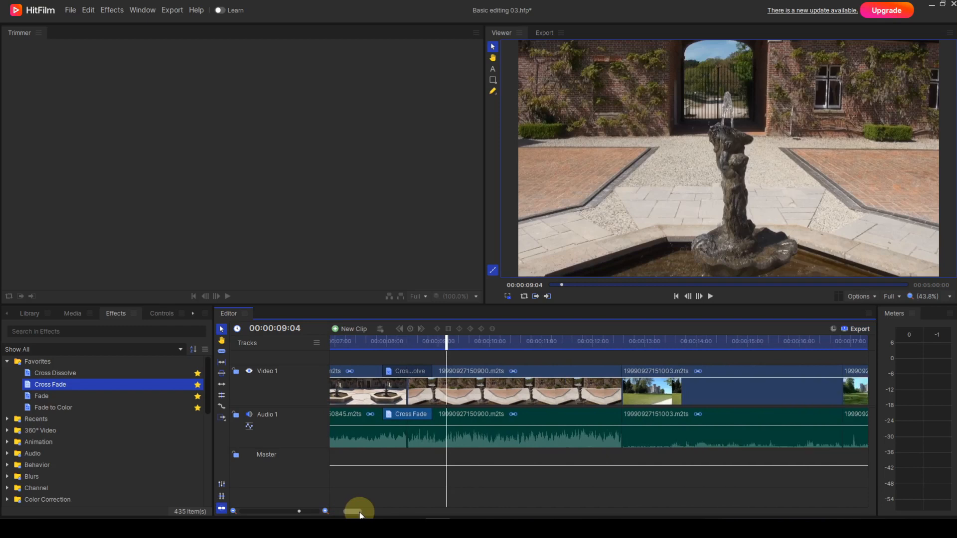
drag(361, 515, 378, 507)
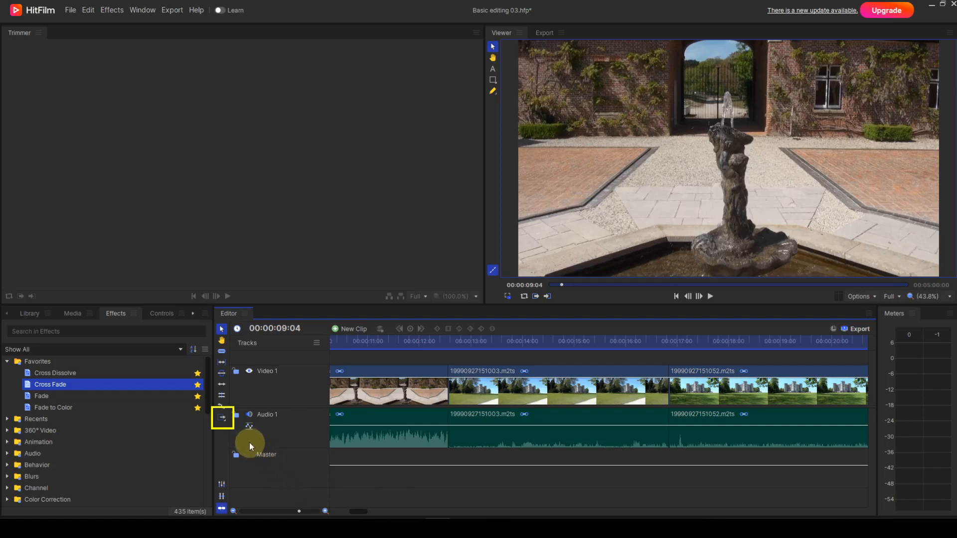
click(223, 421)
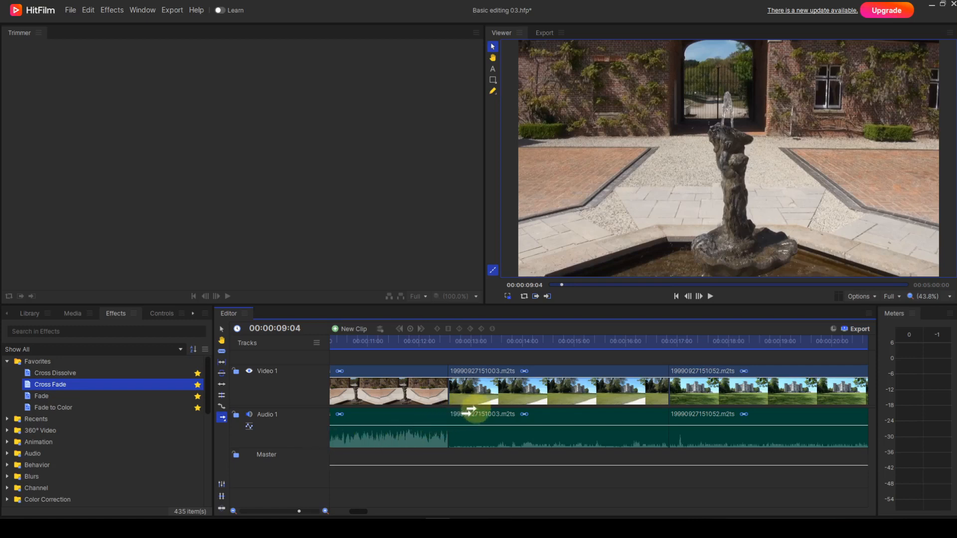
click(504, 394)
drag(505, 395, 543, 394)
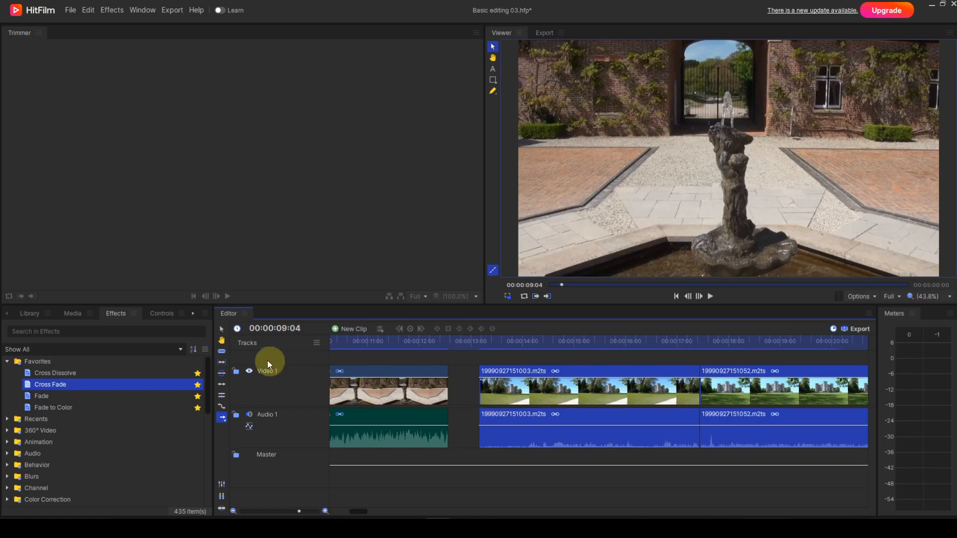
click(223, 330)
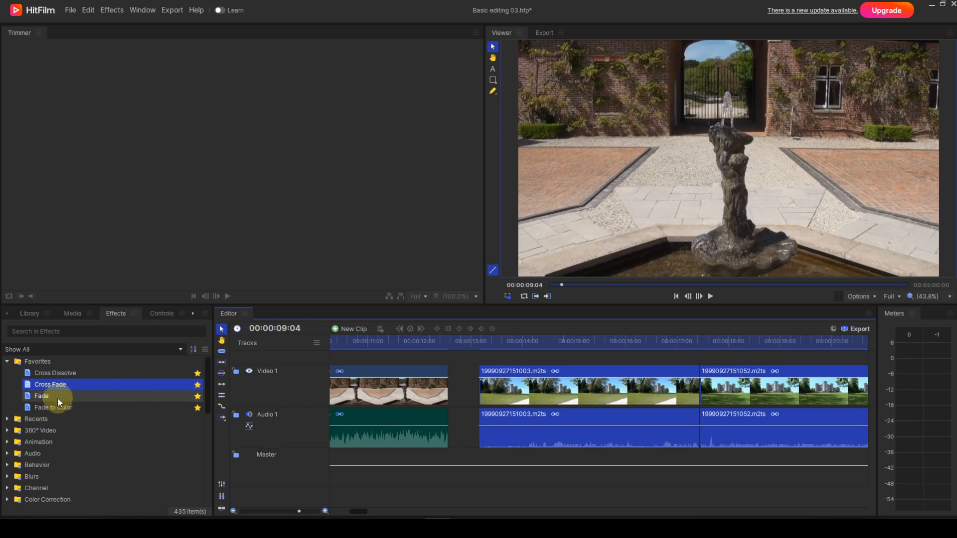
Step: Apply Fade to Color to the start of 19990927151003.m2ts on Video 1 and Fade to the start of its audio
drag(58, 406, 498, 378)
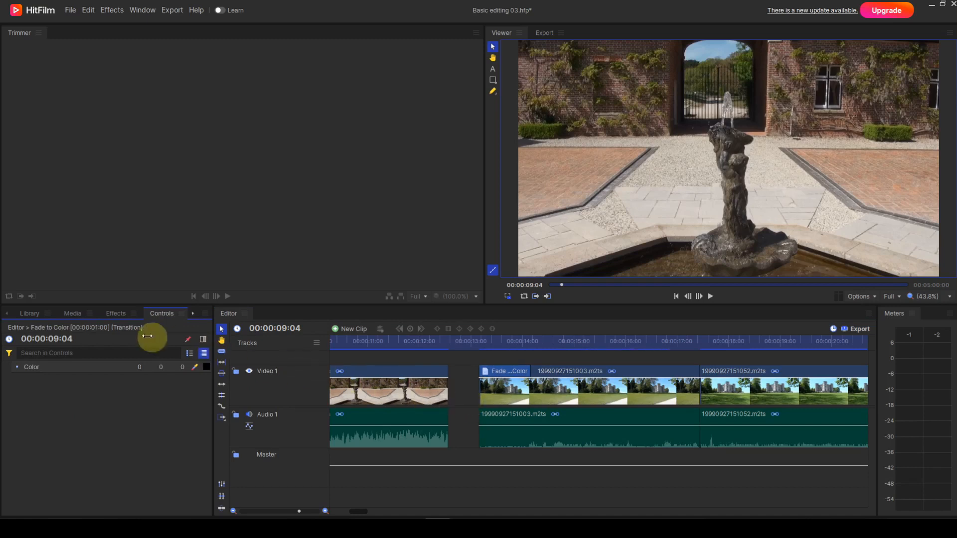
click(105, 314)
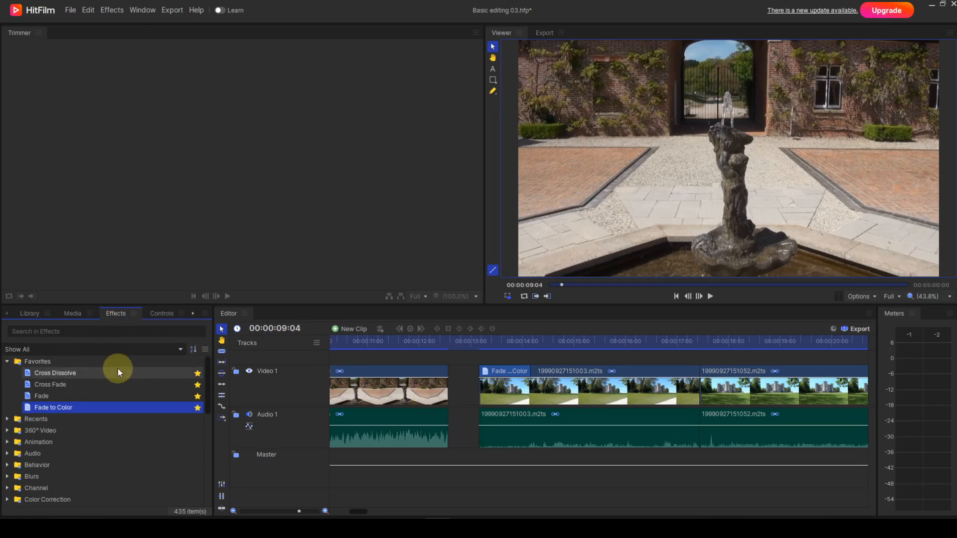
drag(41, 399, 499, 412)
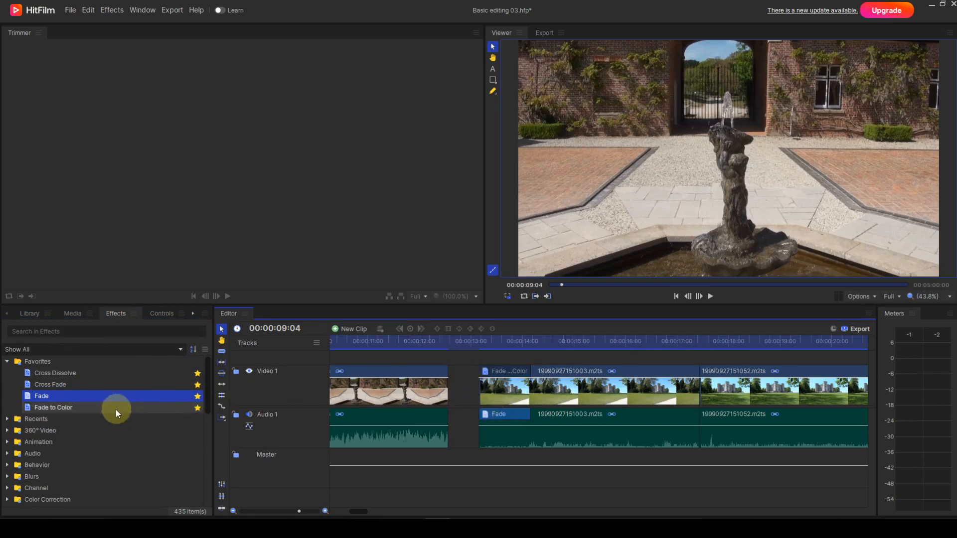
Step: Apply Fade to Color to the end of 19990927150900.m2ts on Video 1 and Fade to the end of its audio
drag(71, 408, 424, 386)
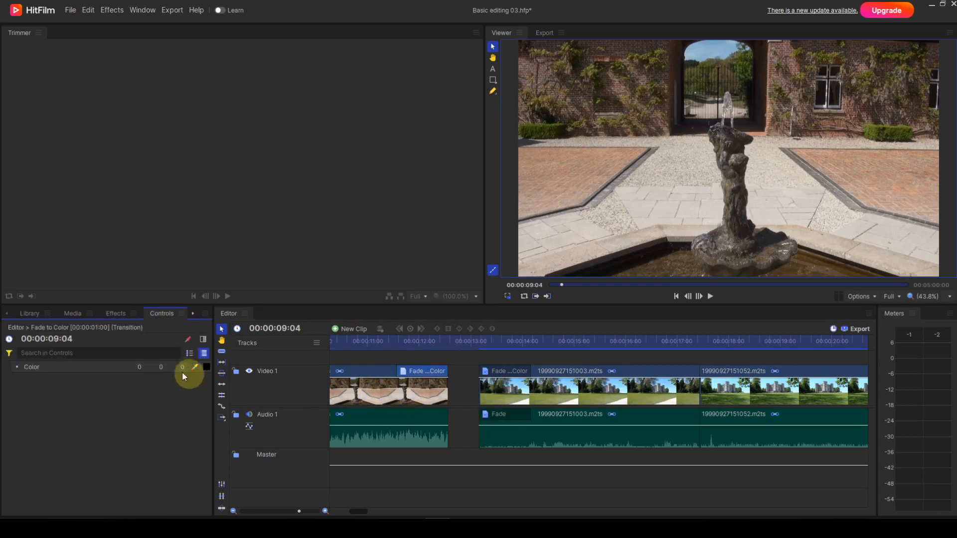
click(115, 313)
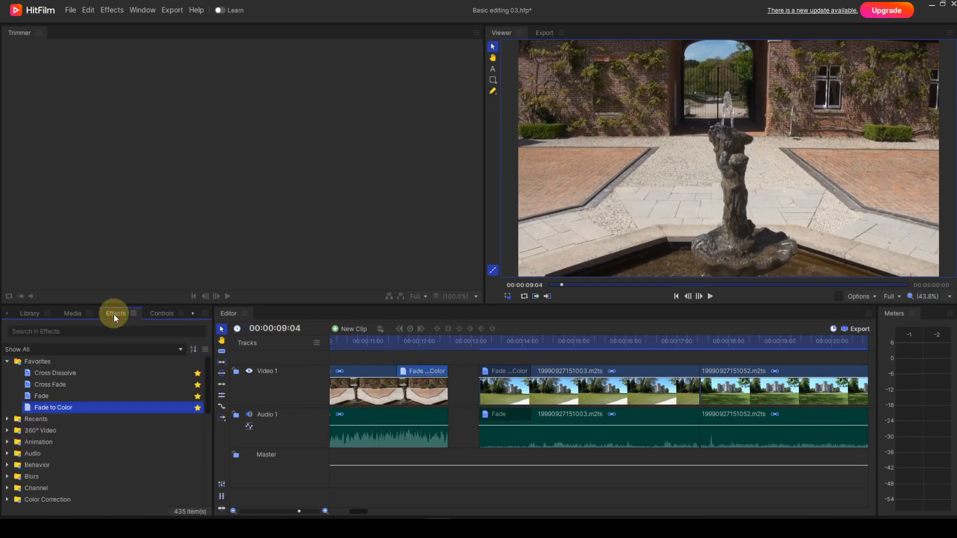
drag(51, 393, 447, 411)
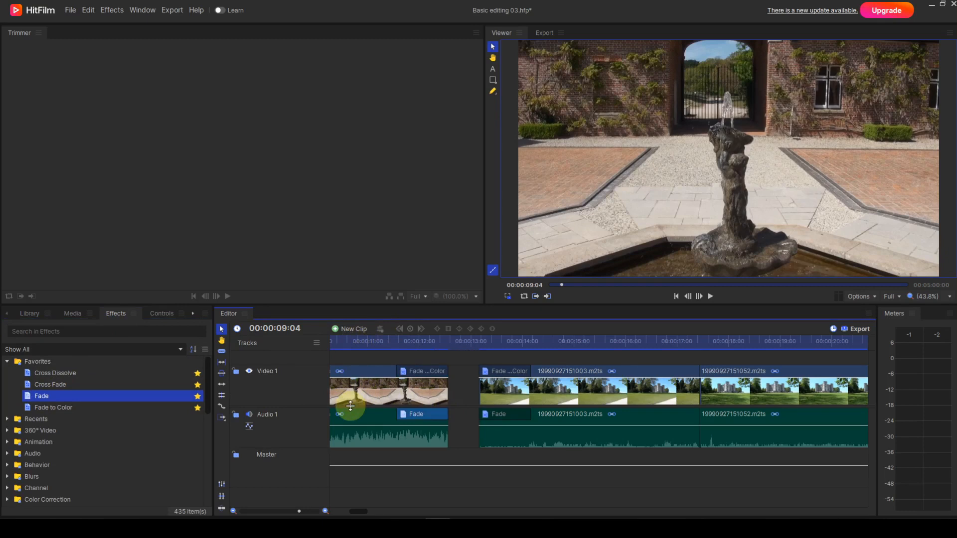
Step: Play the fade-out and fade-in across the gap twice, starting from 00:00:11:00
click(369, 341)
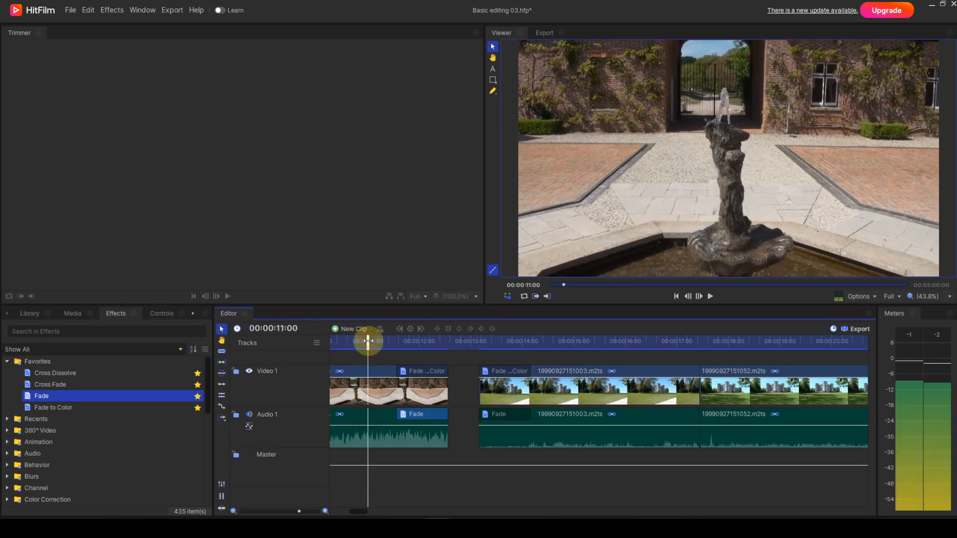
key(space)
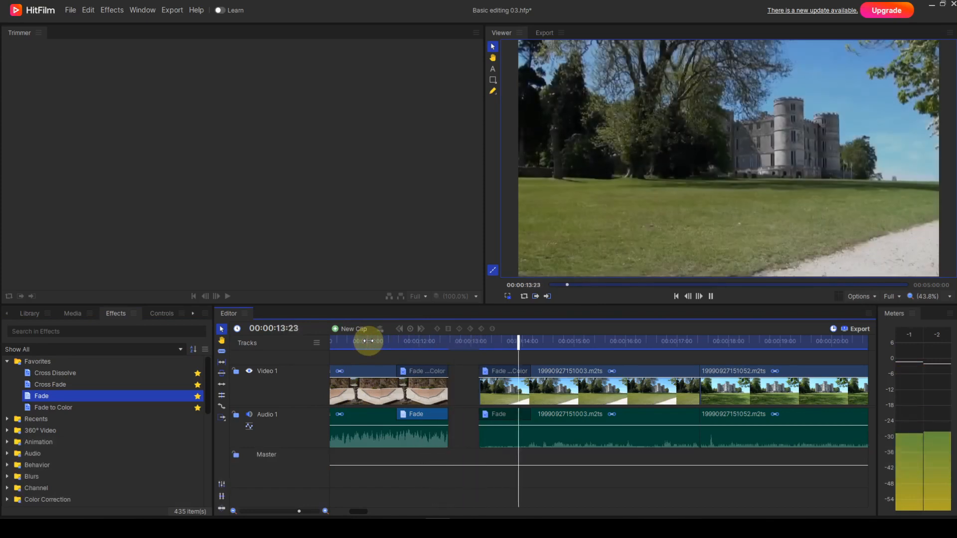
key(space)
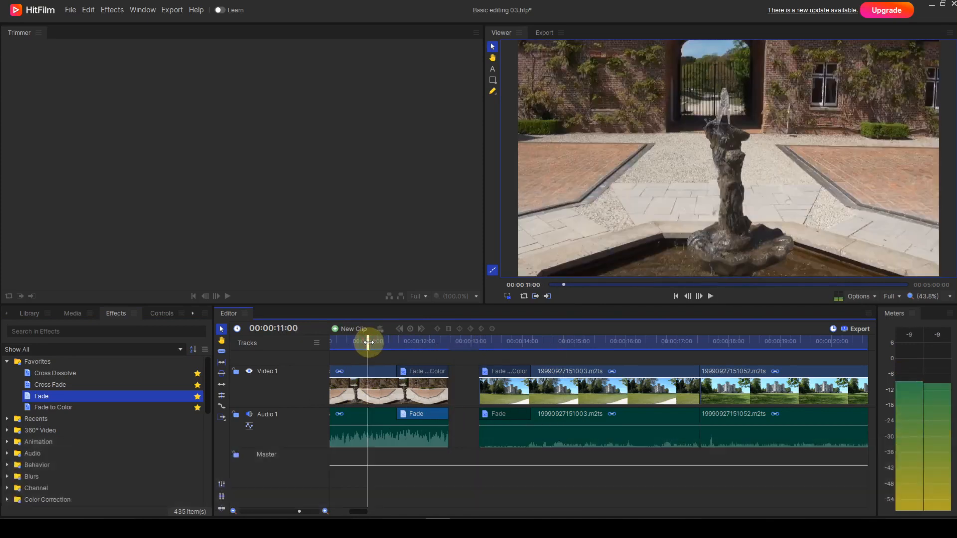
key(space)
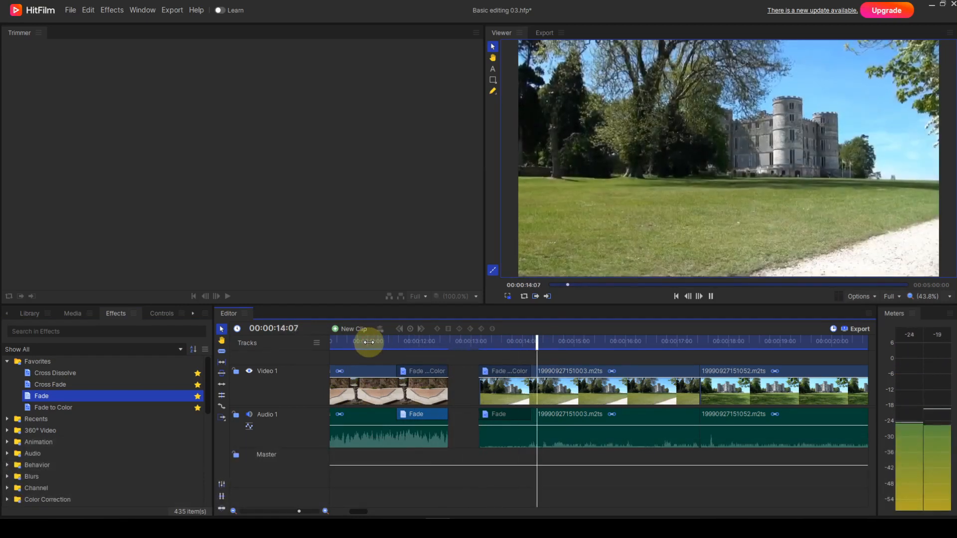
Step: Stop playback and join 19990927151003.m2ts to 19990927151052.m2ts with a Cross Dissolve on the video and a Cross Fade on the audio
key(space)
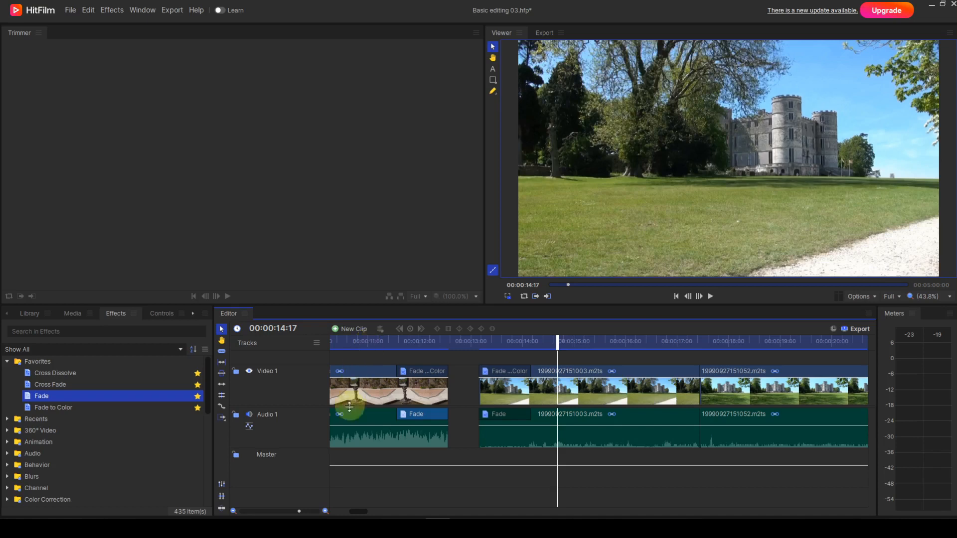
drag(351, 514, 362, 516)
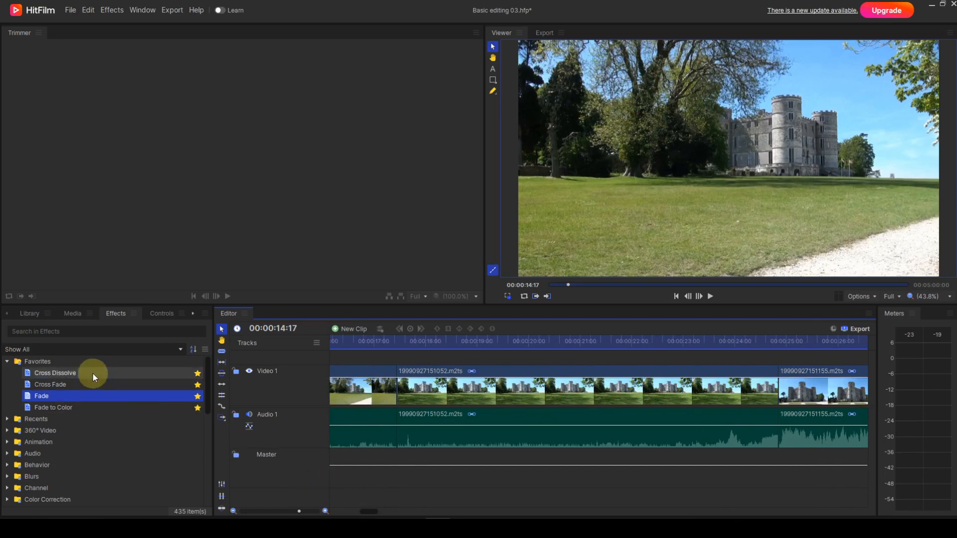
drag(76, 373, 356, 381)
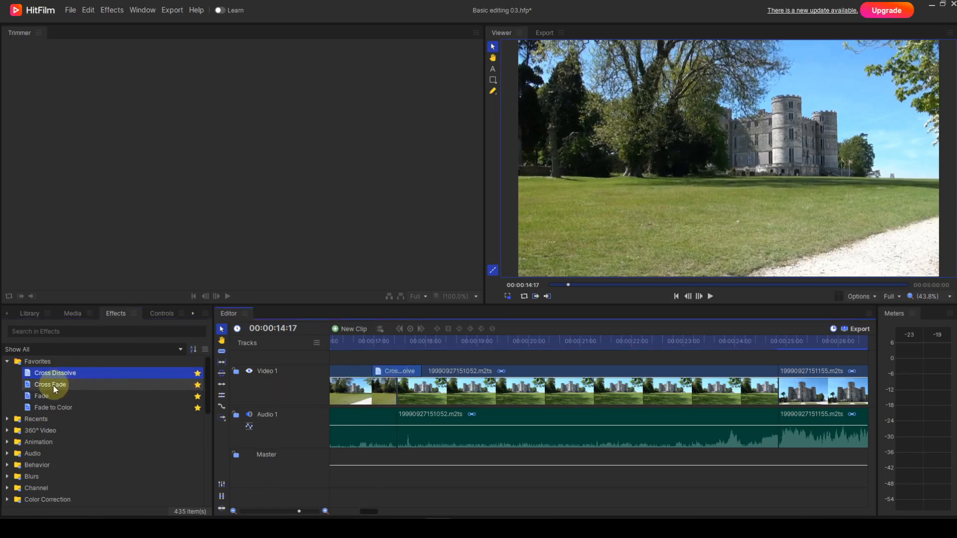
drag(55, 388, 384, 415)
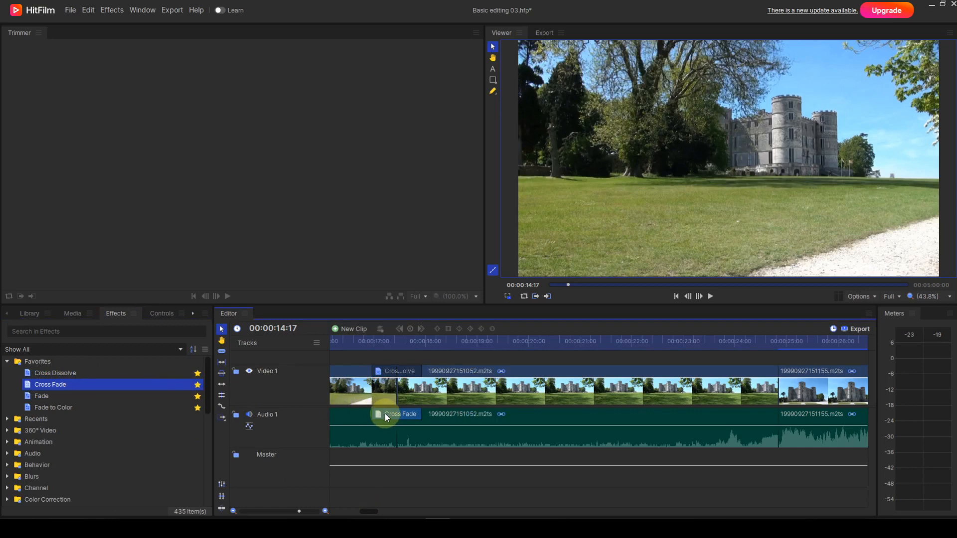
Step: Apply Cross Dissolve to the video cut between 19990927151052.m2ts and 19990927151155.m2ts and Cross Fade to the matching audio cut
drag(60, 373, 783, 390)
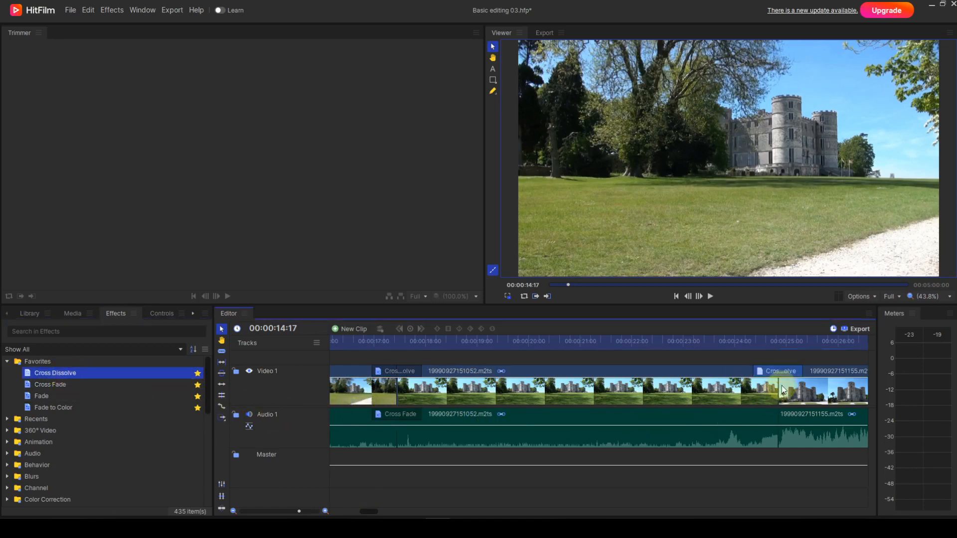
click(59, 387)
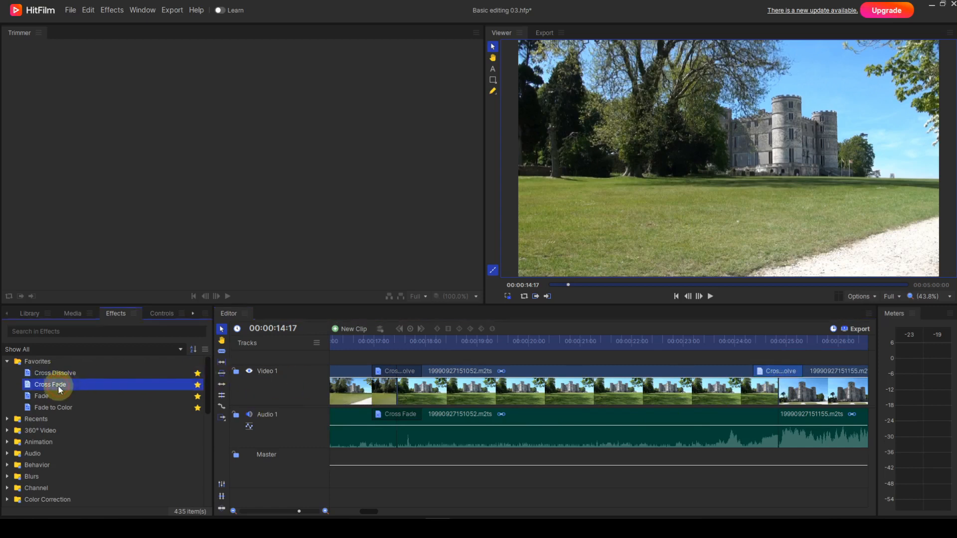
drag(58, 389, 779, 413)
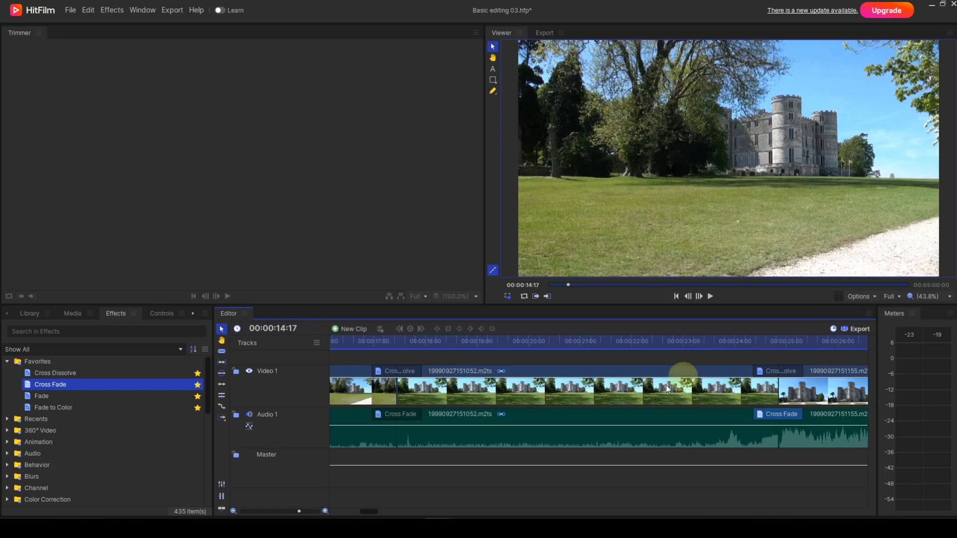
Step: Add Fade to Color to the video end of 19990927151155.m2ts and Fade to its audio end, each lengthened to about two seconds
drag(366, 512, 379, 512)
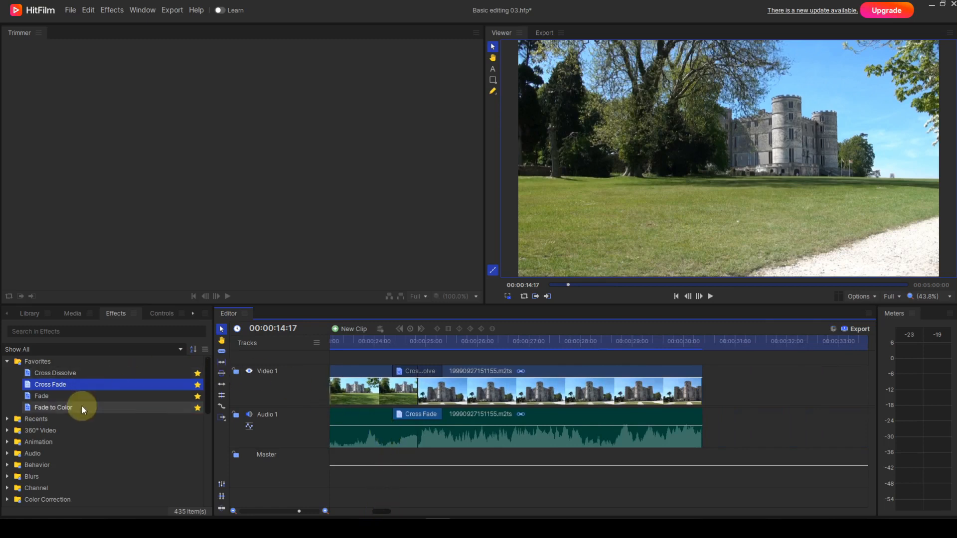
drag(74, 408, 674, 379)
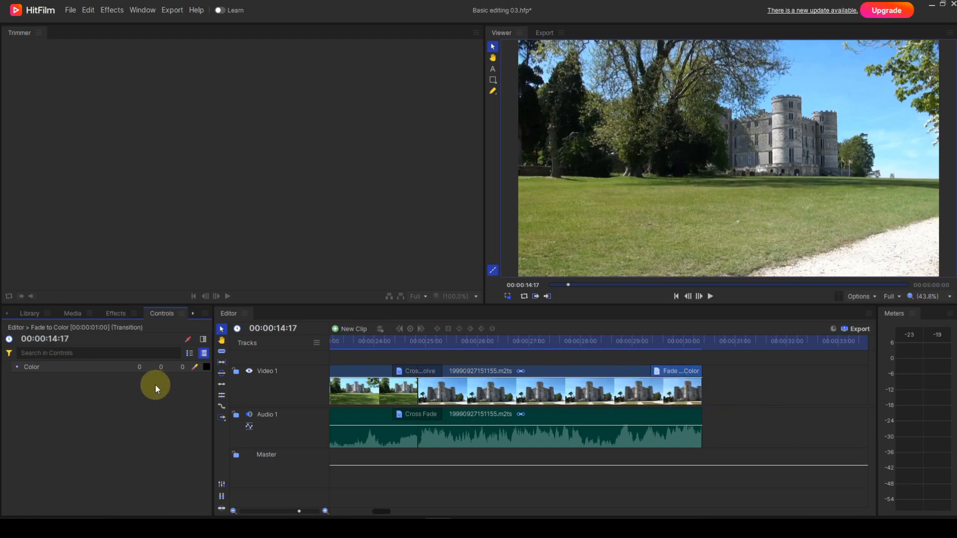
click(120, 318)
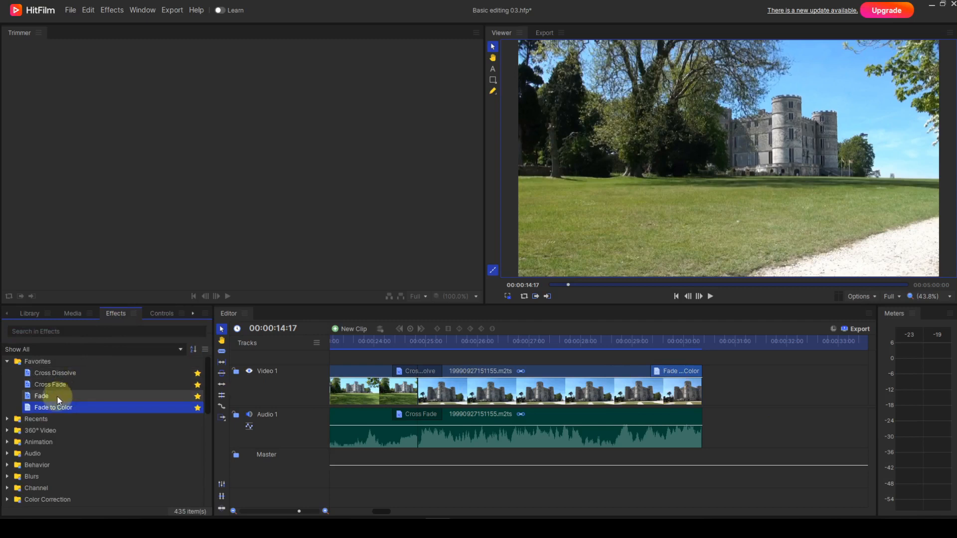
drag(45, 395, 674, 417)
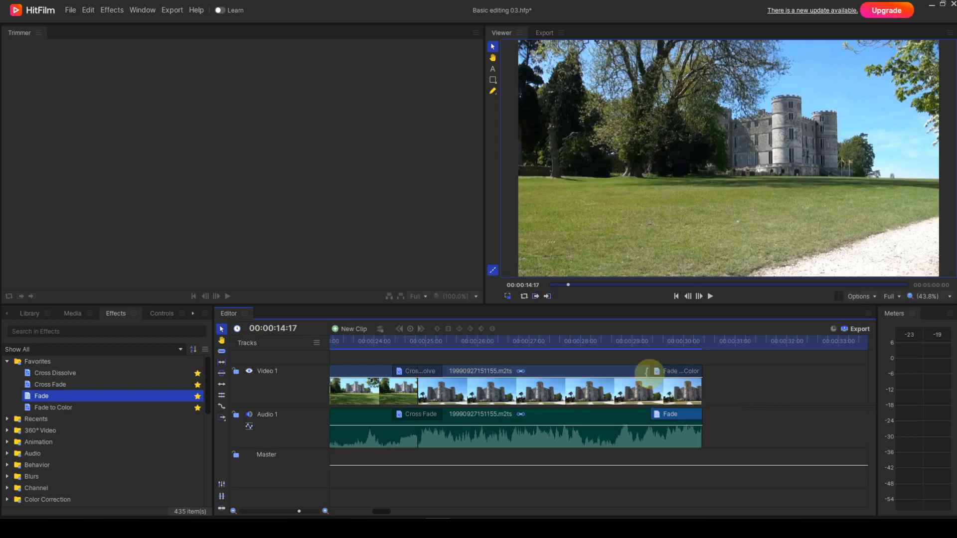
drag(647, 371, 597, 372)
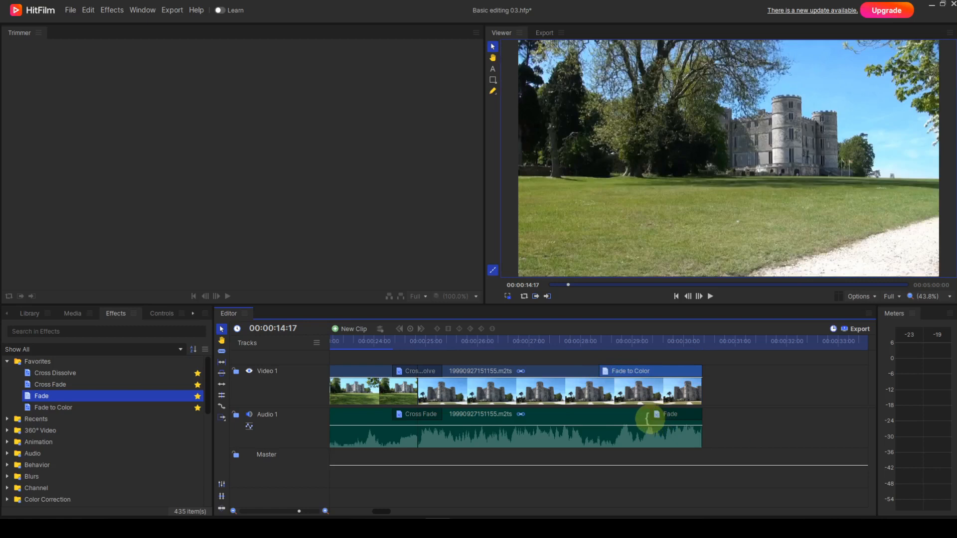
drag(651, 419, 600, 420)
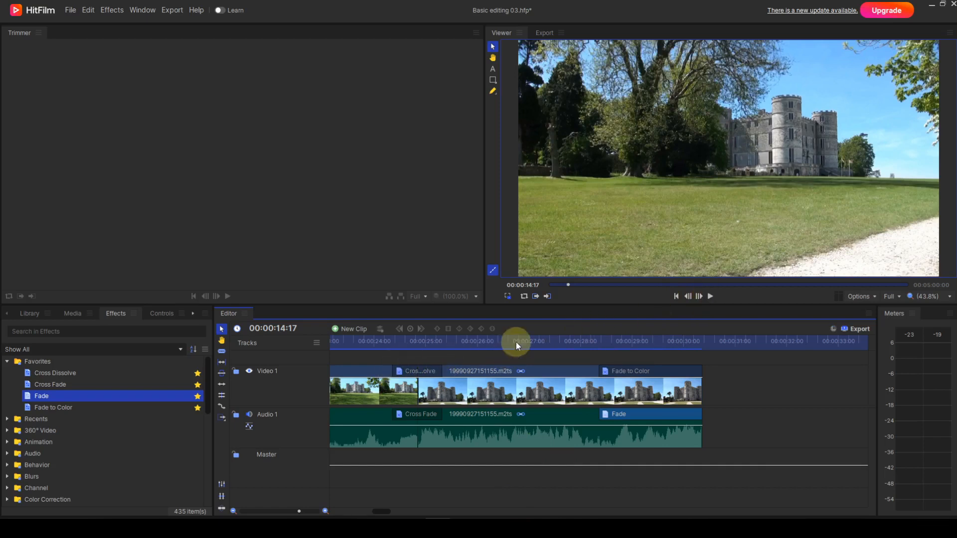
Step: Play the closing fade-out of 19990927151155.m2ts twice, starting from about 00:00:26:19
click(516, 342)
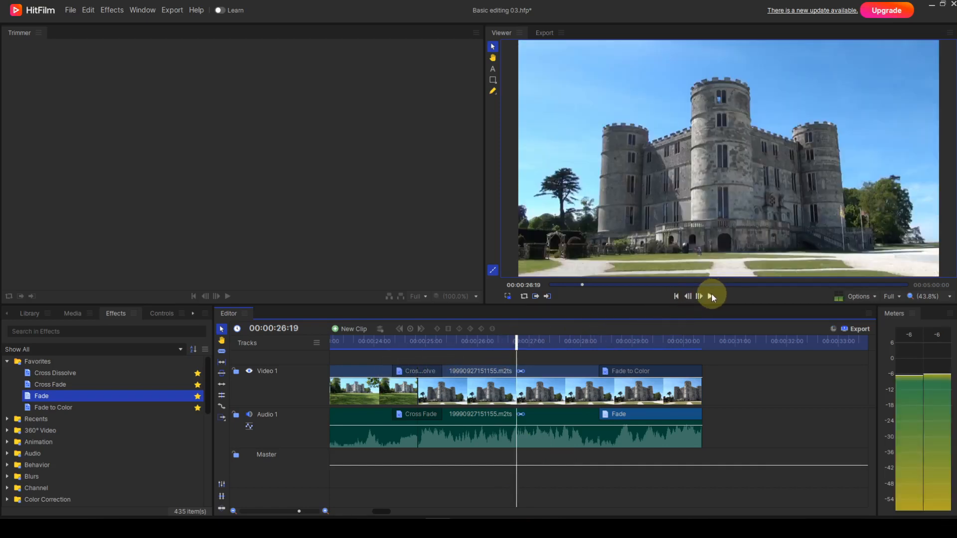
key(space)
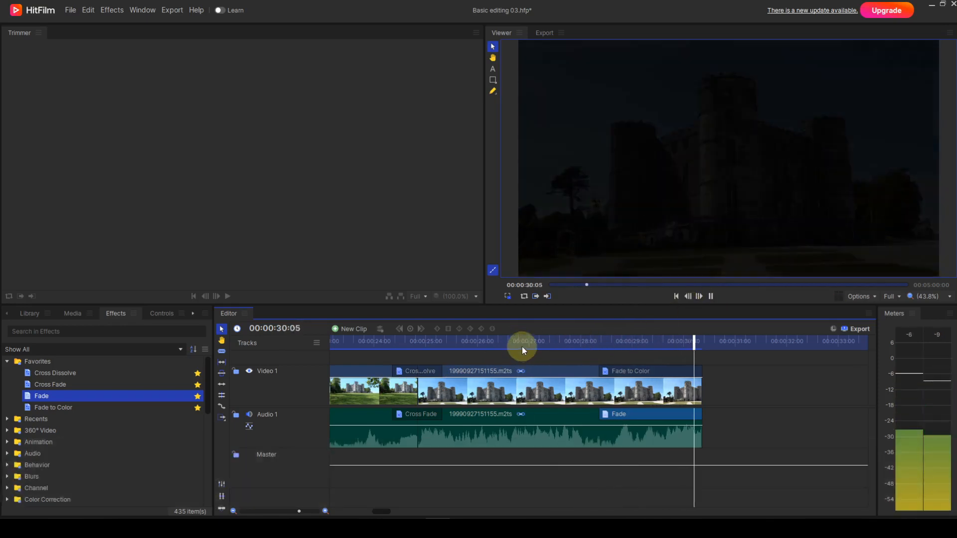
key(space)
click(522, 345)
key(space)
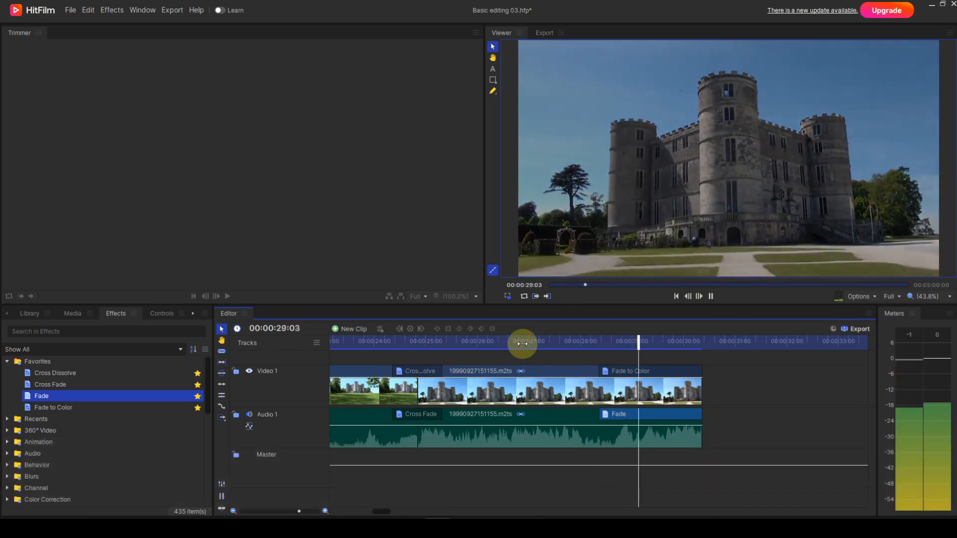
key(space)
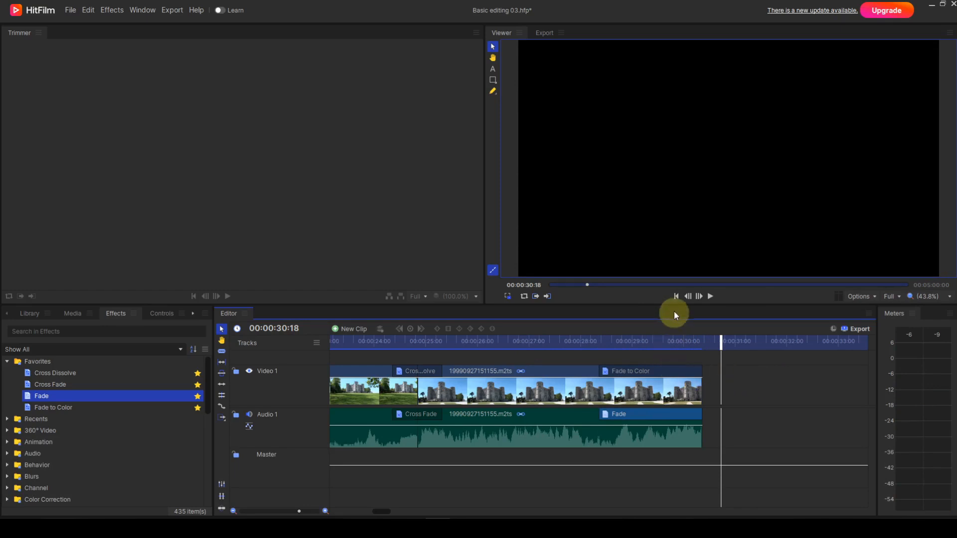
Step: Play the whole edit from the start of the timeline through the final fade-out
click(676, 297)
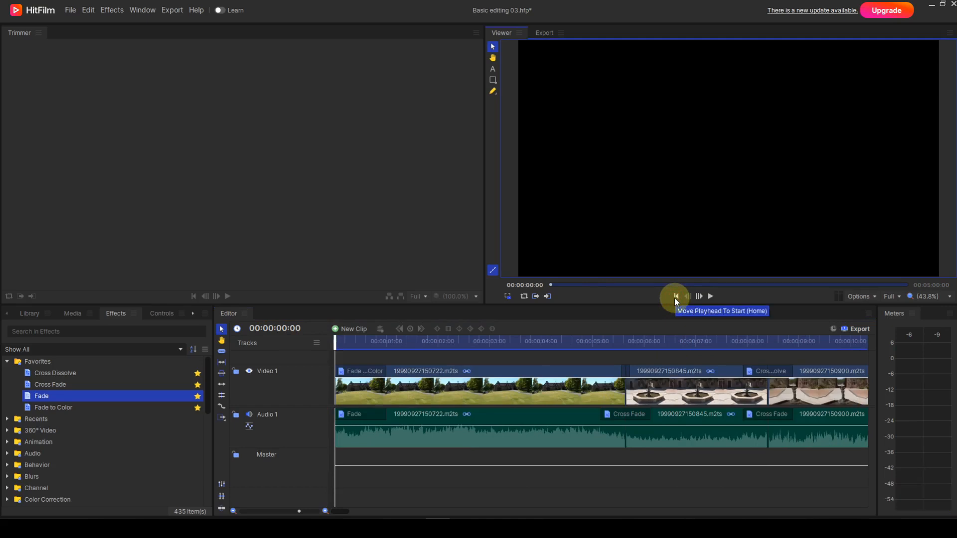
key(space)
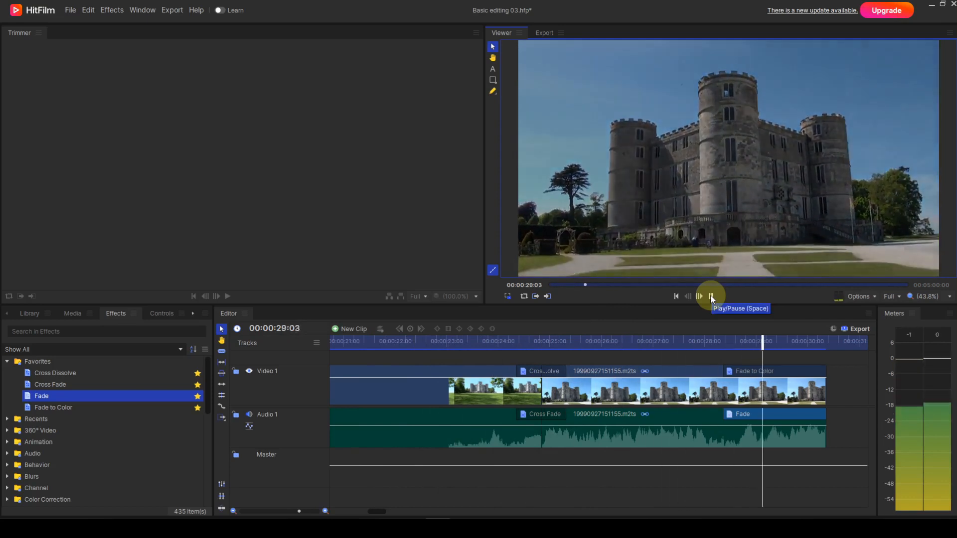
click(710, 296)
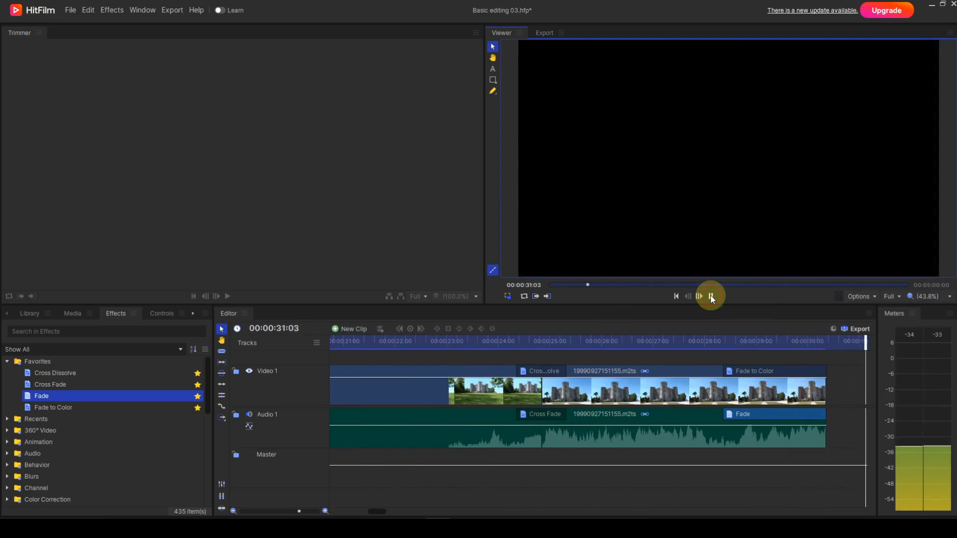
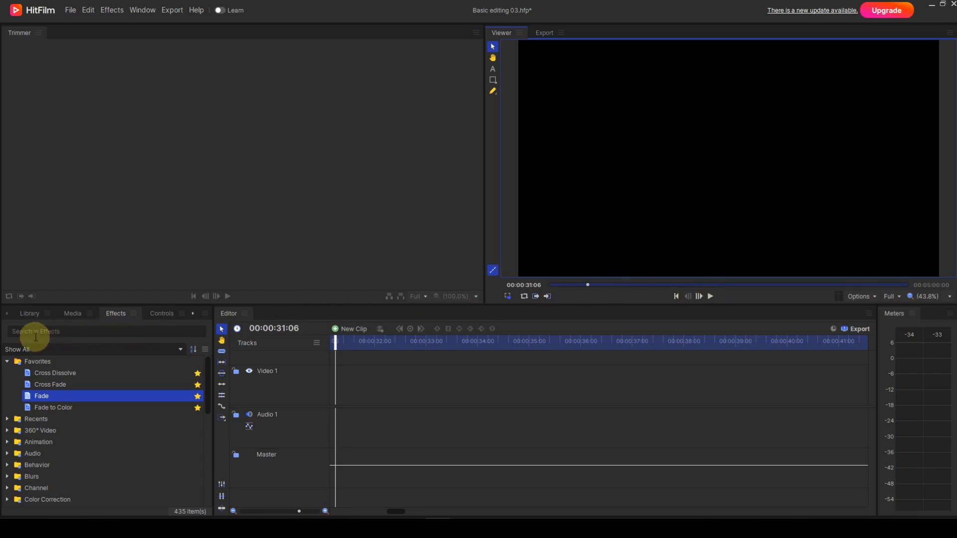
Step: Search the effects for "stabili" and try Auto Stabilizer on the video of 19990927150722.m2ts at the timeline's start
click(16, 332)
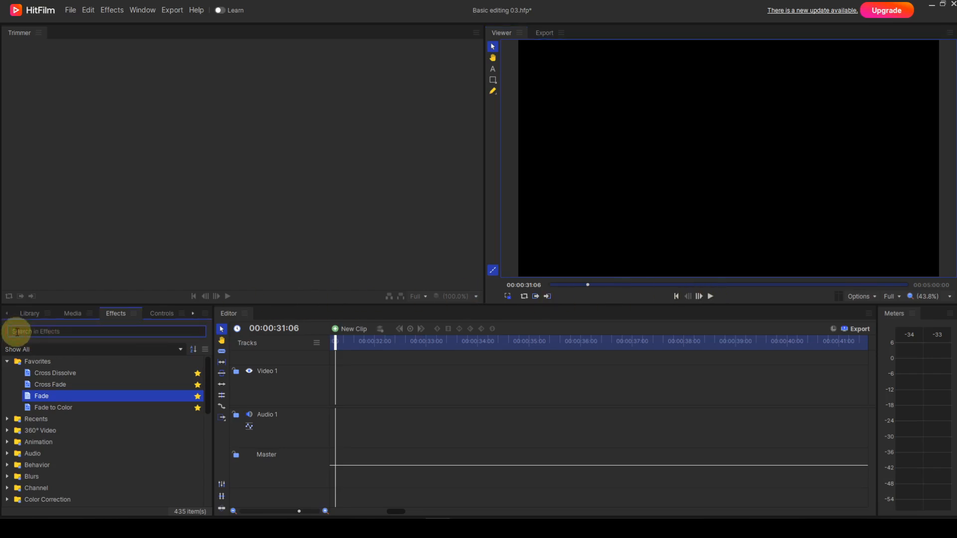
text(stabi)
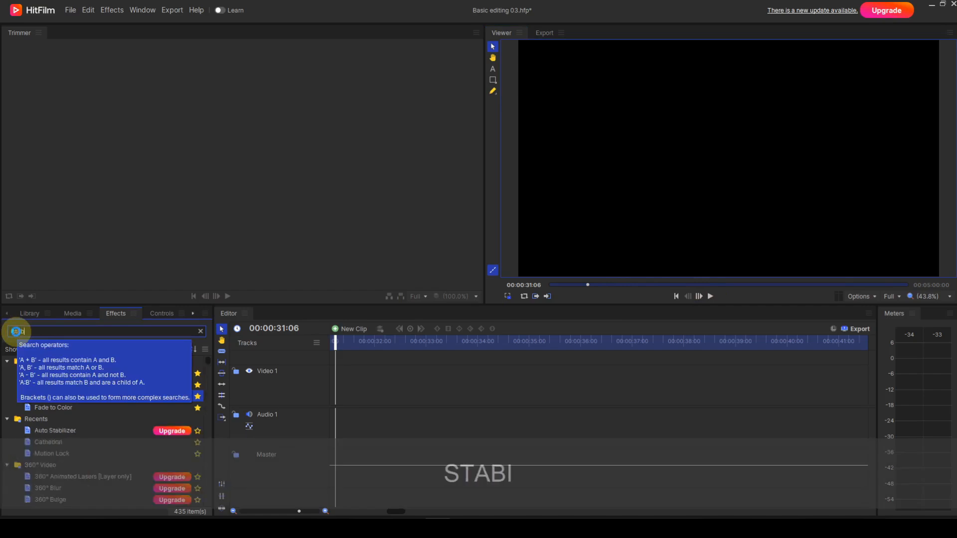
text(l)
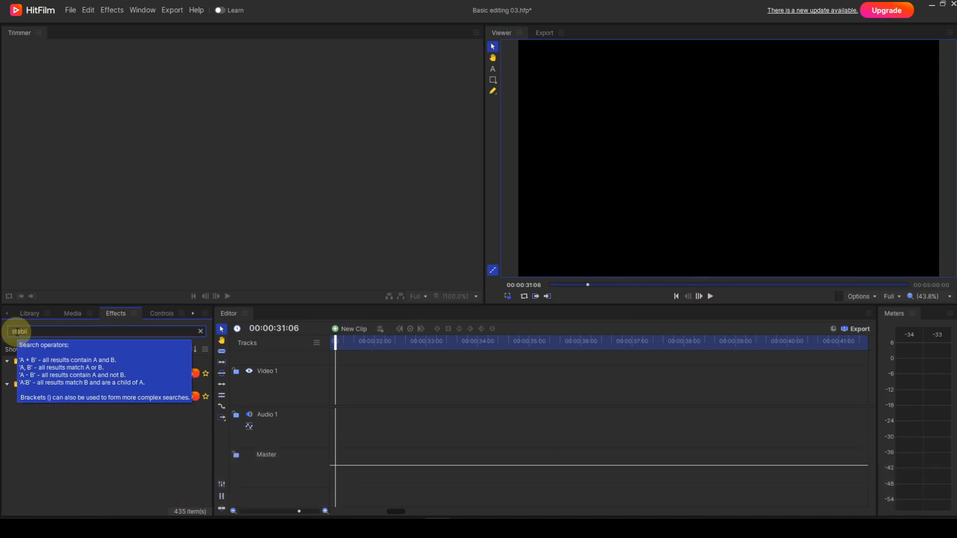
text(i)
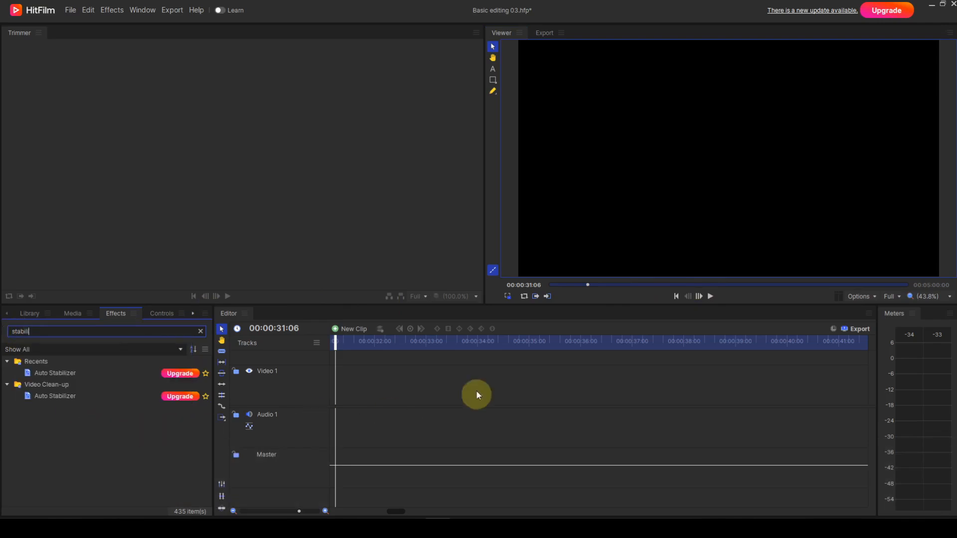
click(675, 296)
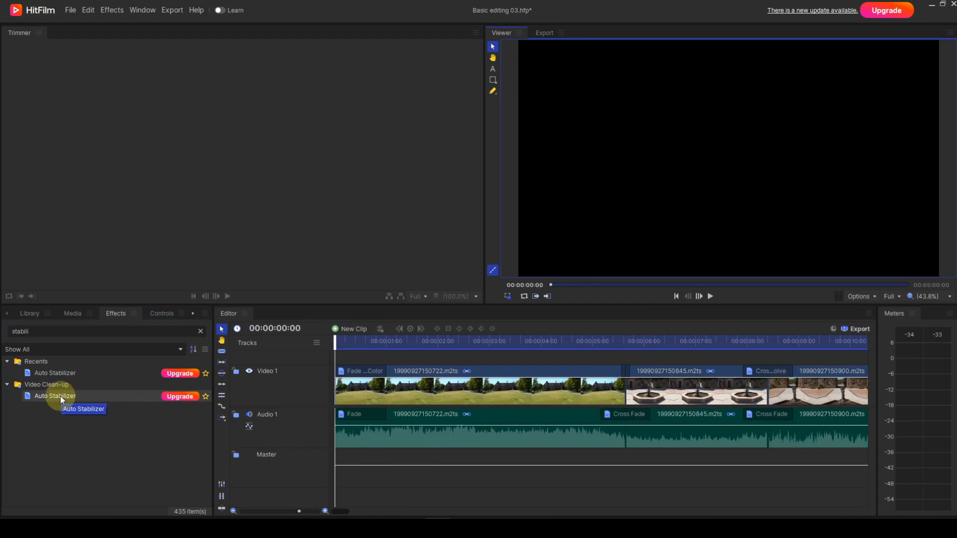
drag(60, 396, 416, 389)
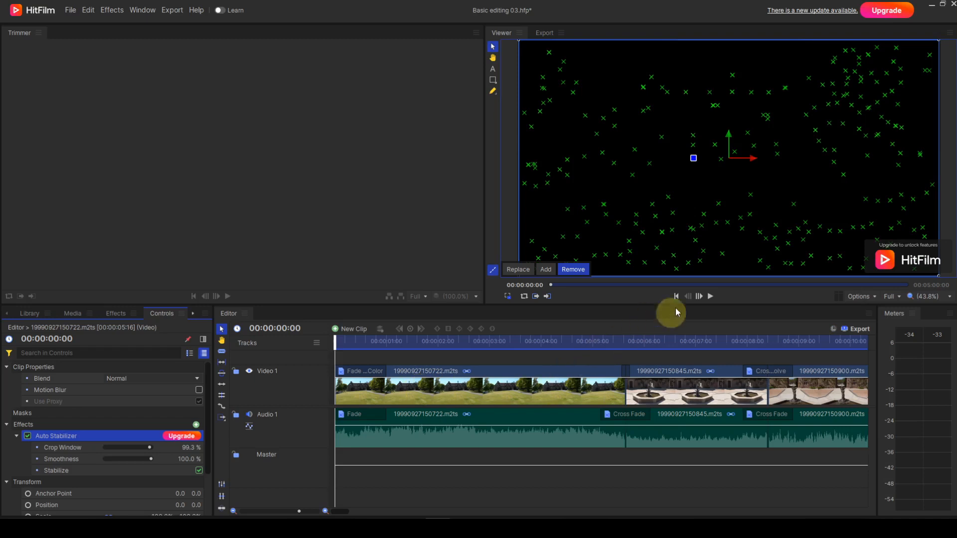
Step: Play the stabilized 19990927150722.m2ts from the start and remove the Auto Stabilizer effect from it
click(711, 297)
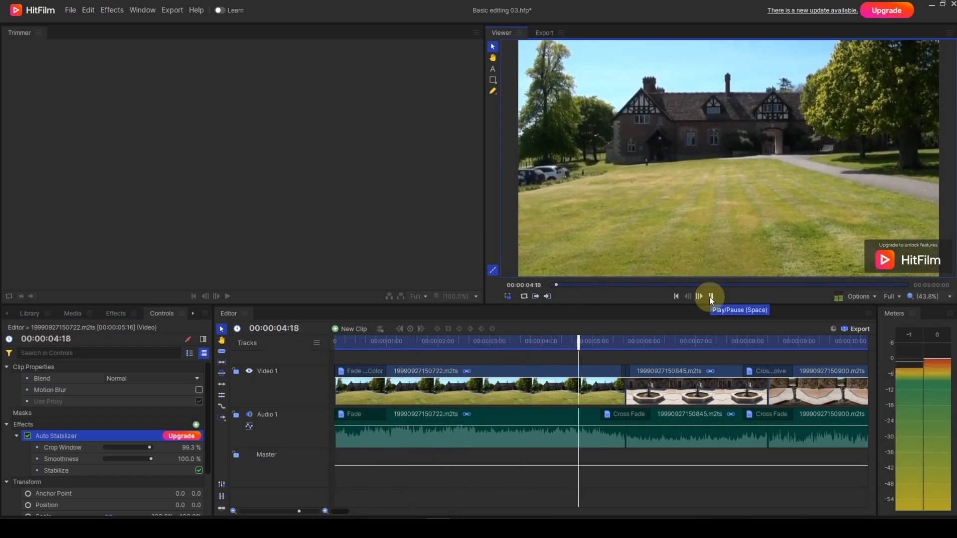
key(space)
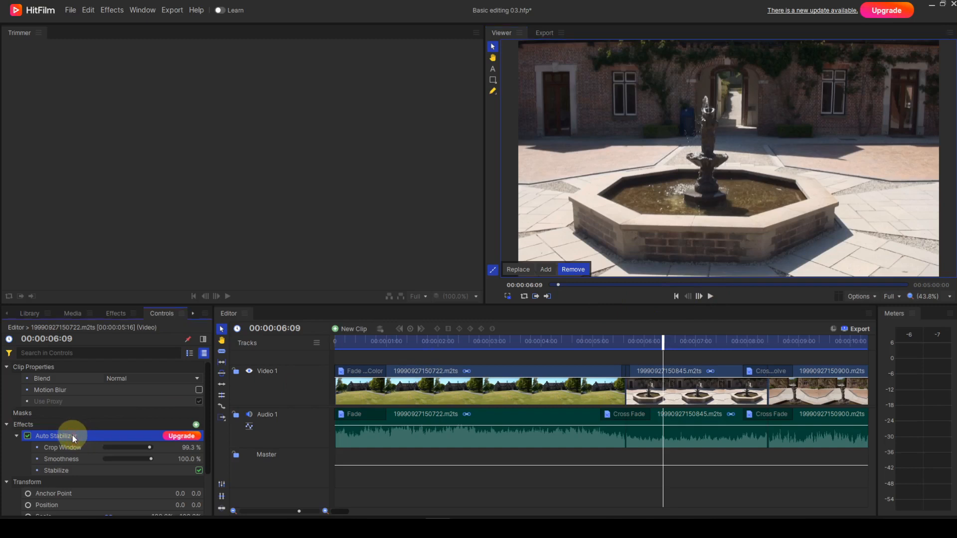
key(Delete)
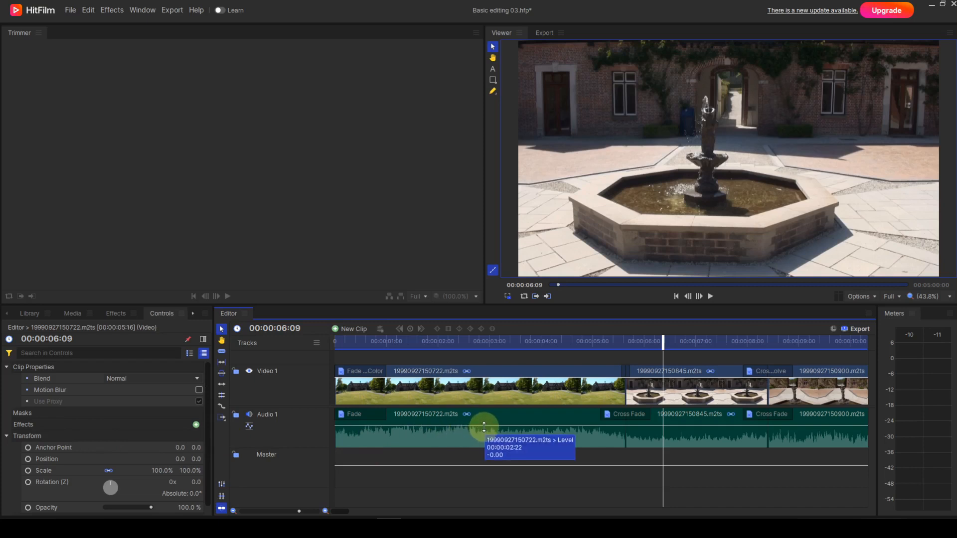
Step: Lower the audio level of 19990927150722.m2ts on Audio 1 and return the playhead to the start of the timeline
drag(483, 427, 476, 439)
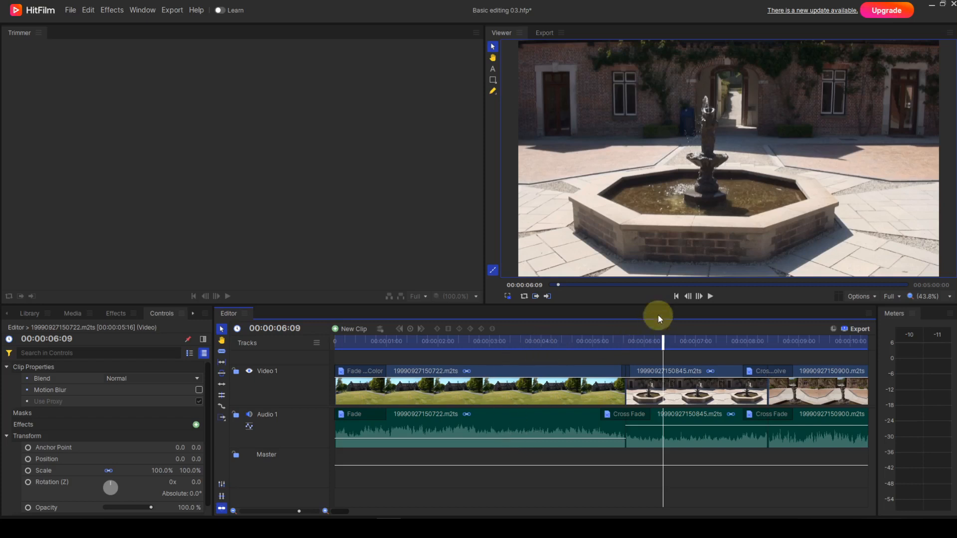
click(675, 297)
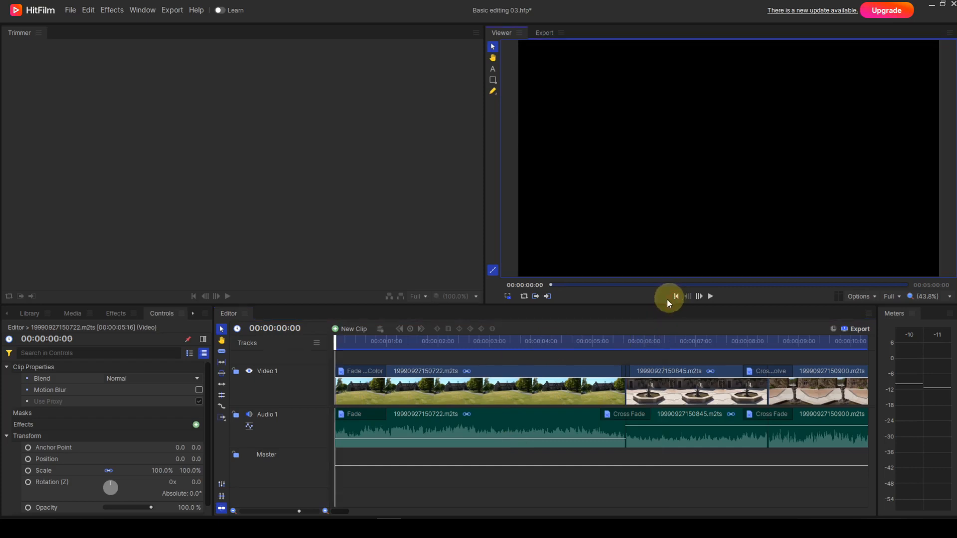
Step: Shift 19990927150722.m2ts and all following clips with their audio about six seconds later on the timeline
click(223, 419)
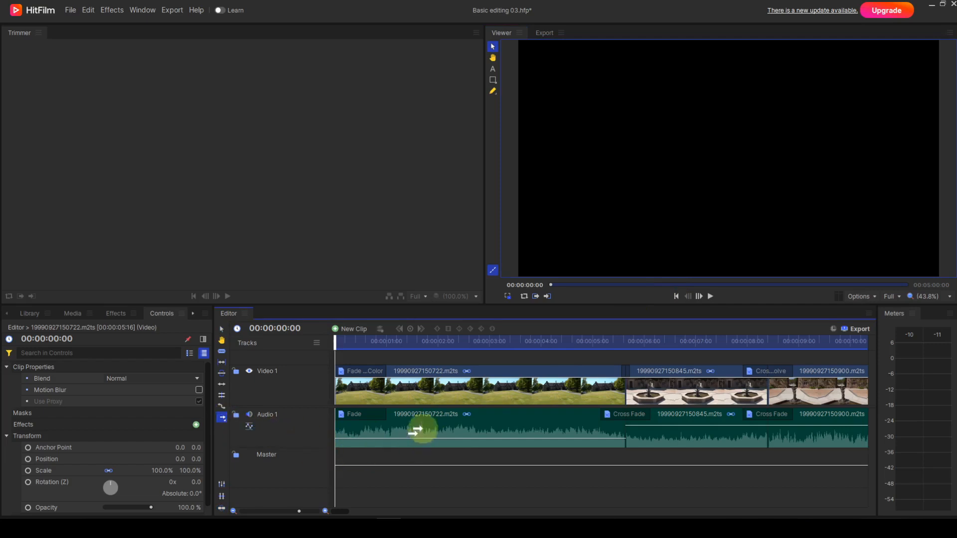
click(418, 393)
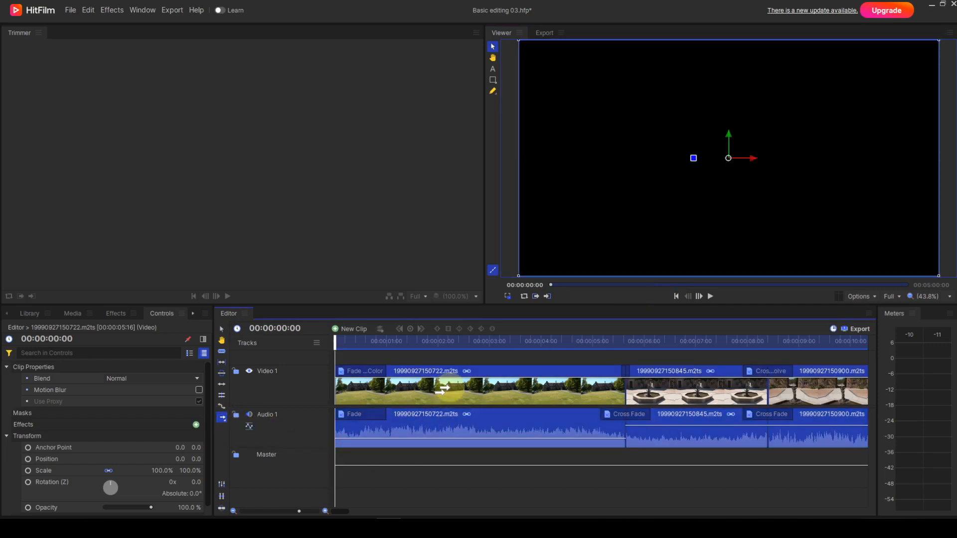
drag(443, 388, 753, 386)
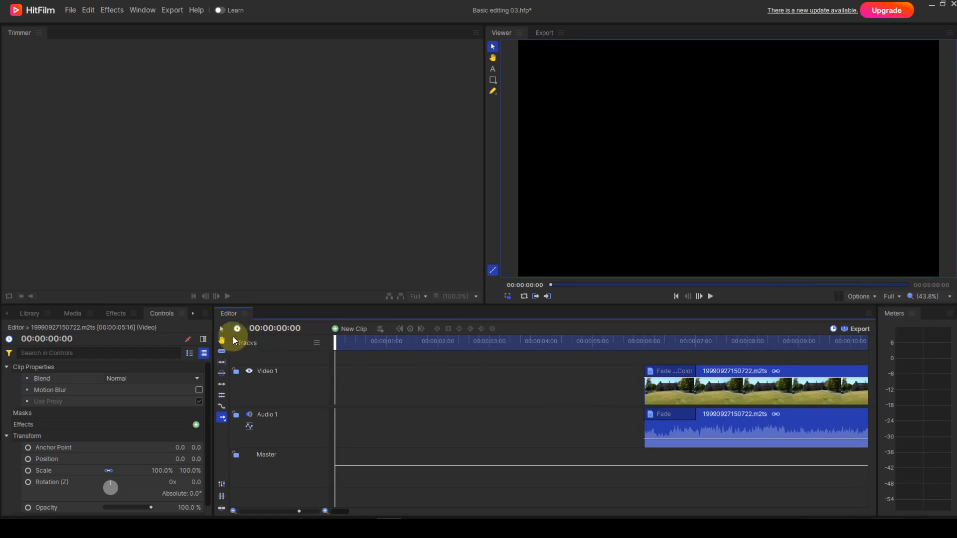
Step: Add a "Lulworth Castle" text title near the middle of the frame at the start of the timeline
click(222, 329)
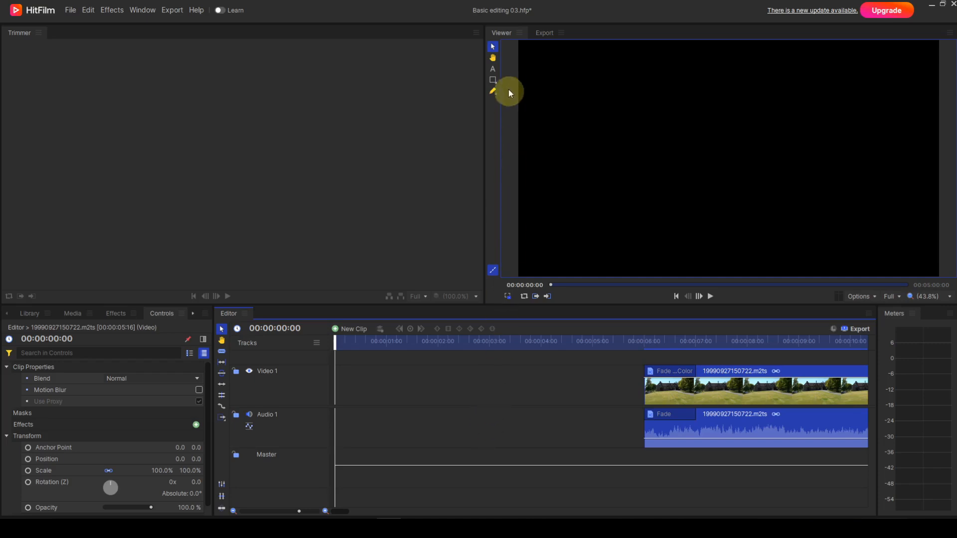
click(492, 69)
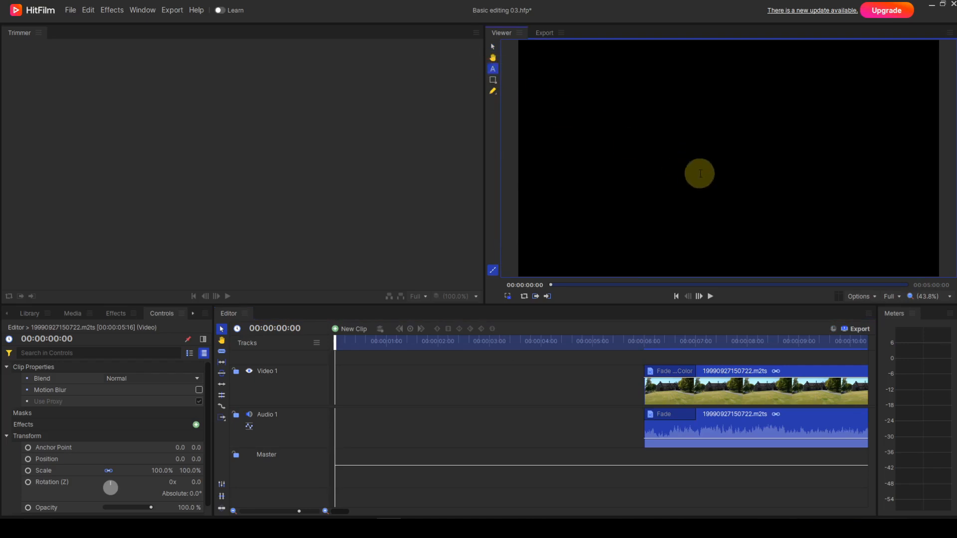
click(662, 148)
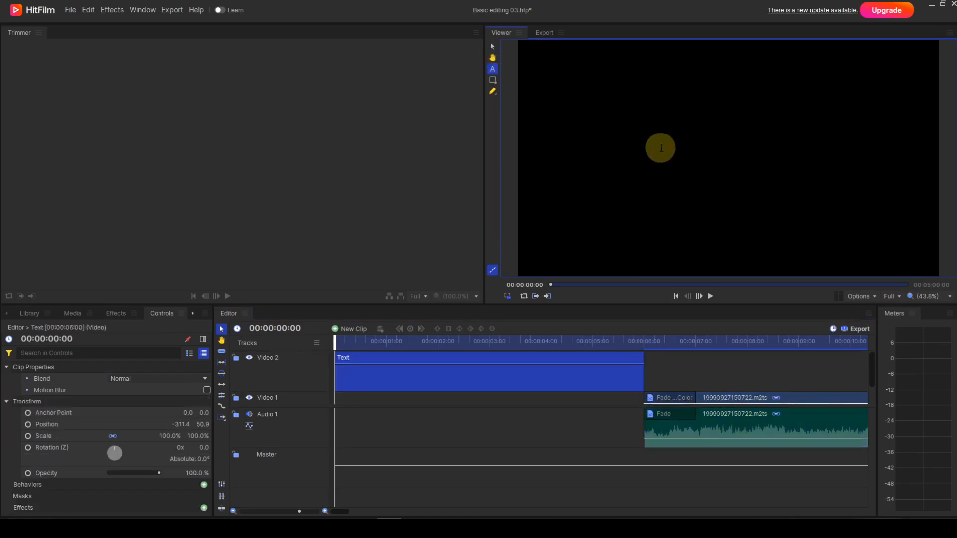
text(Lul)
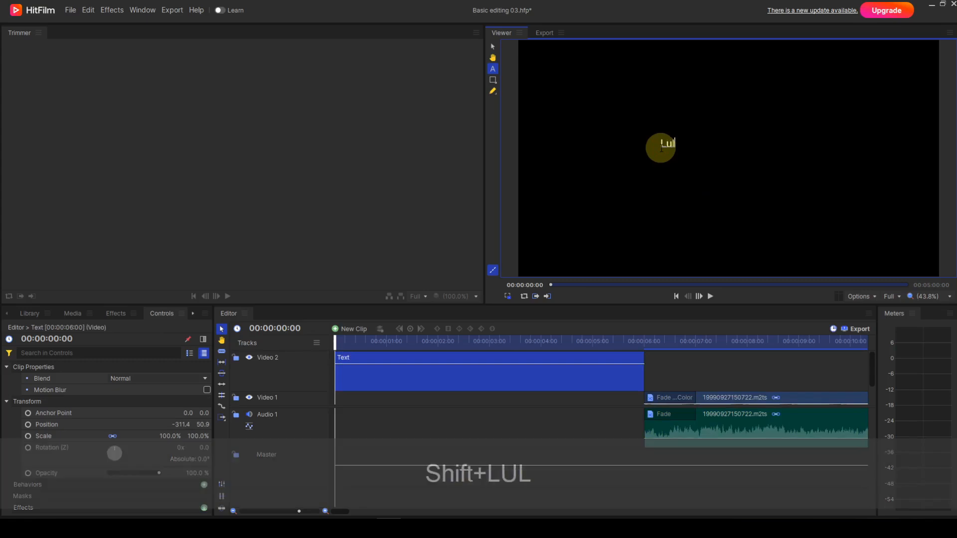
text(wor)
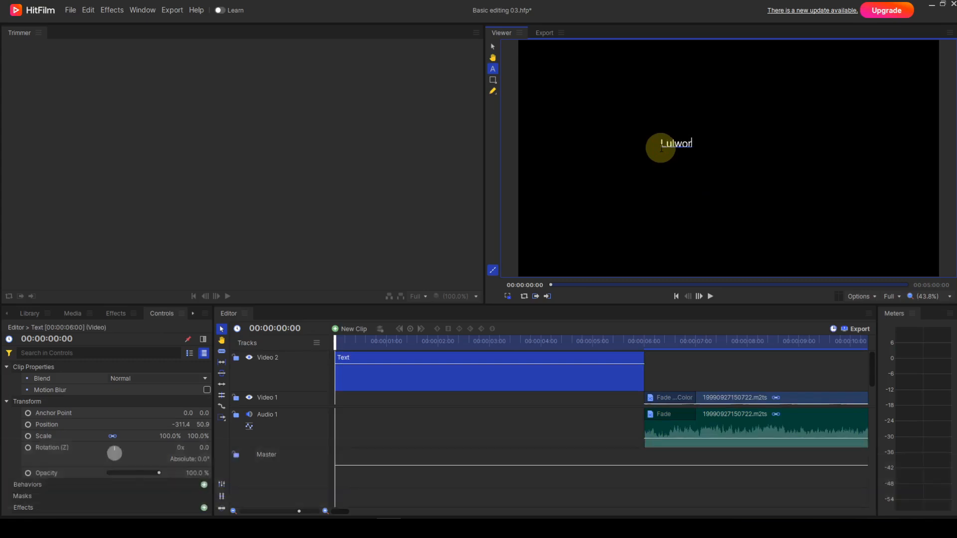
text(th )
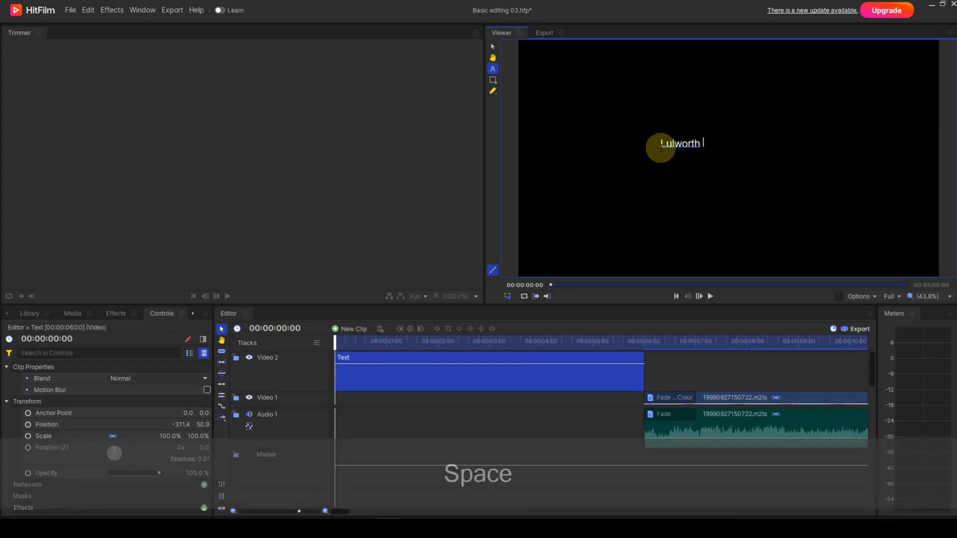
text(Castle)
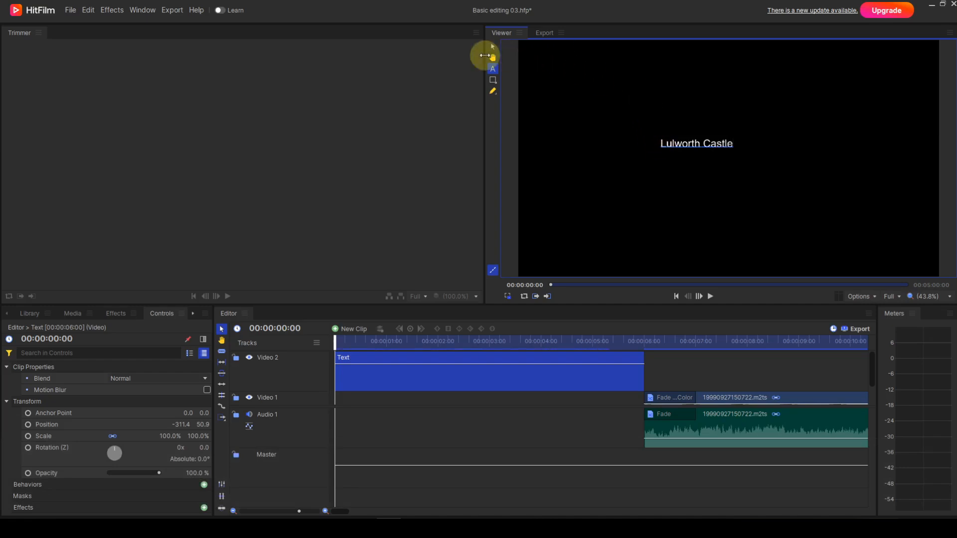
click(493, 50)
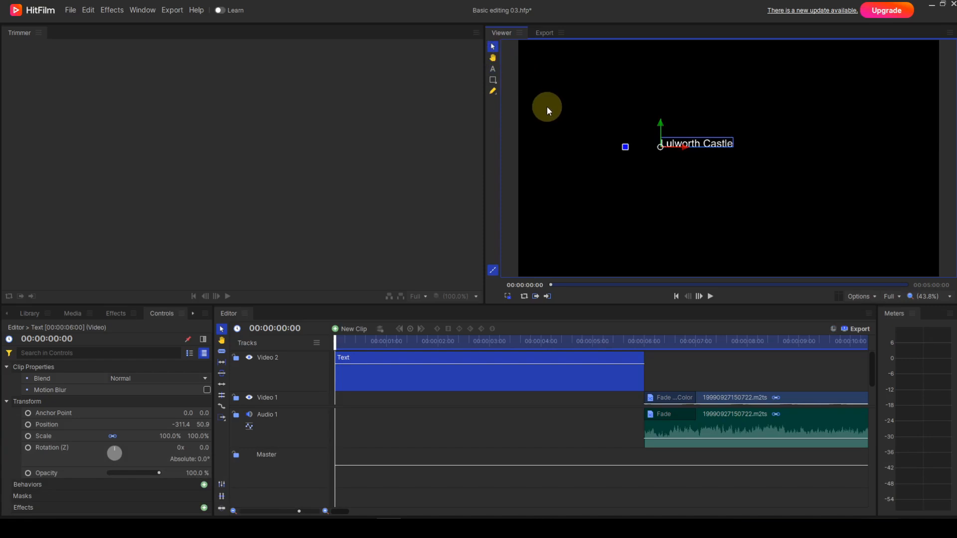
Step: Change the font of the "Lulworth Castle" title to Times New Roman
click(193, 314)
click(192, 314)
click(192, 313)
click(168, 313)
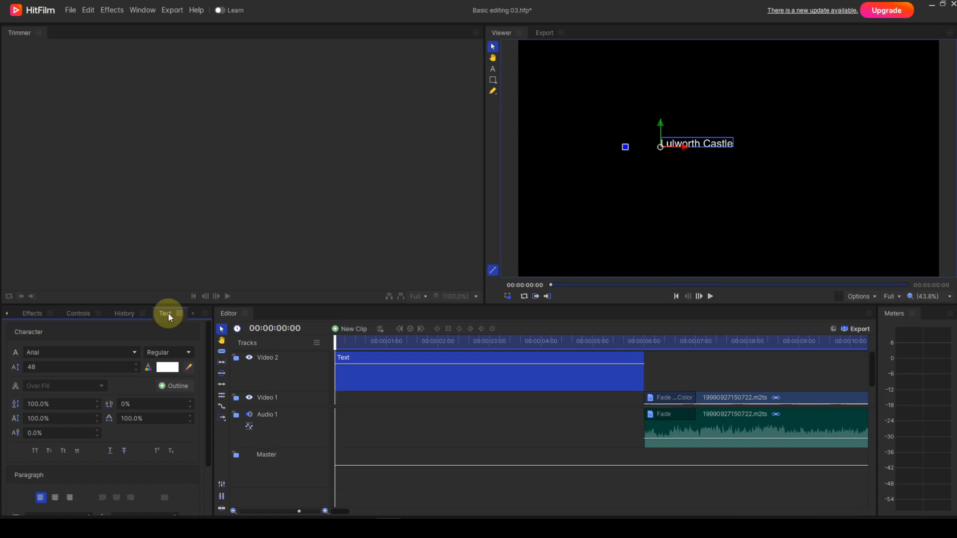
click(136, 353)
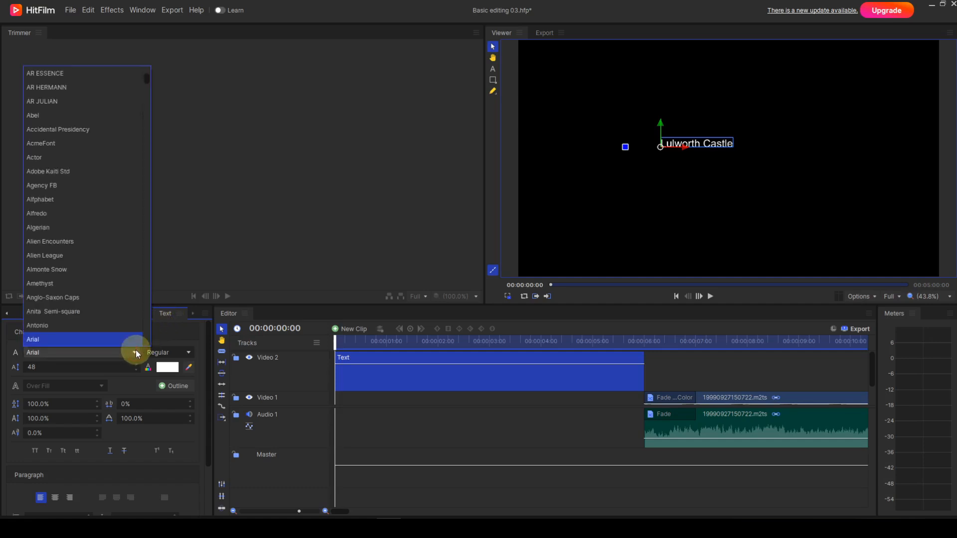
key(t)
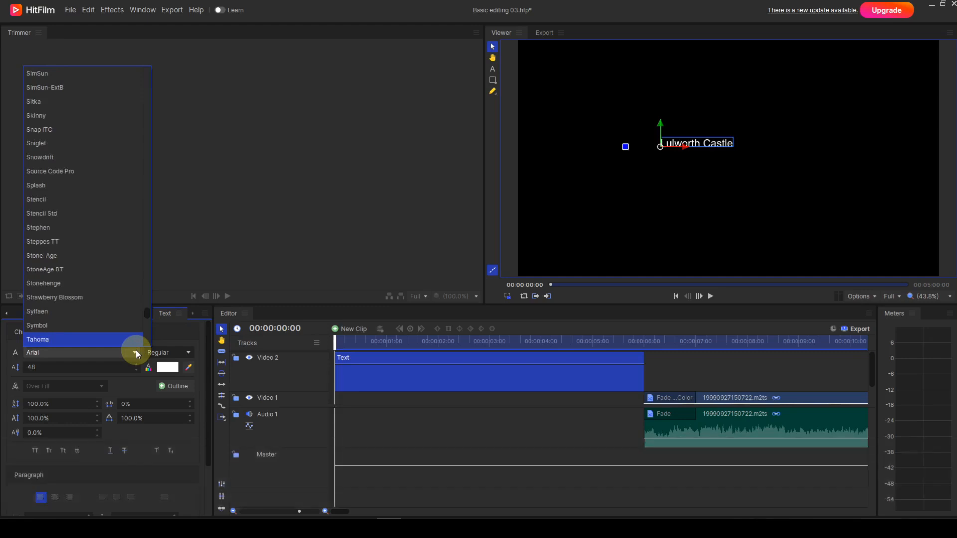
scroll(106, 307, down, 3)
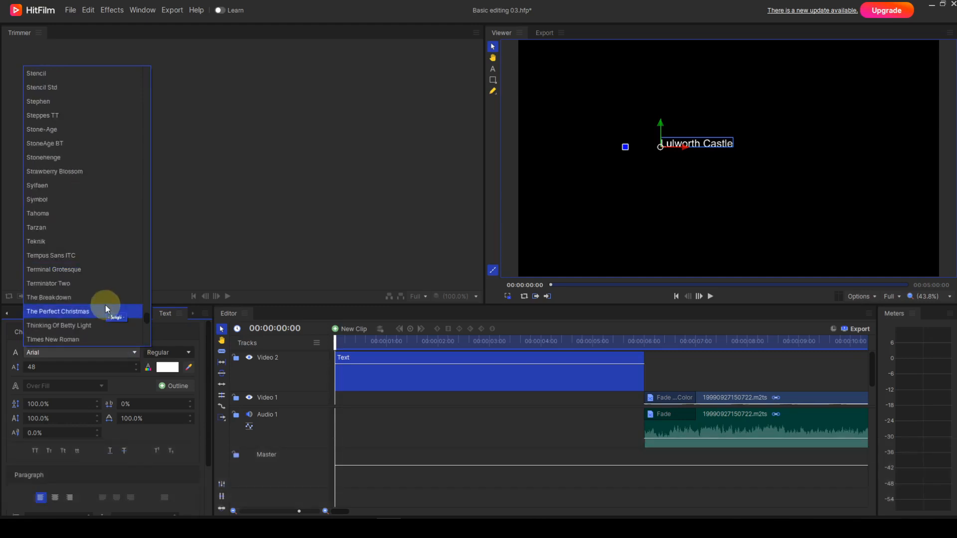
scroll(105, 305, down, 2)
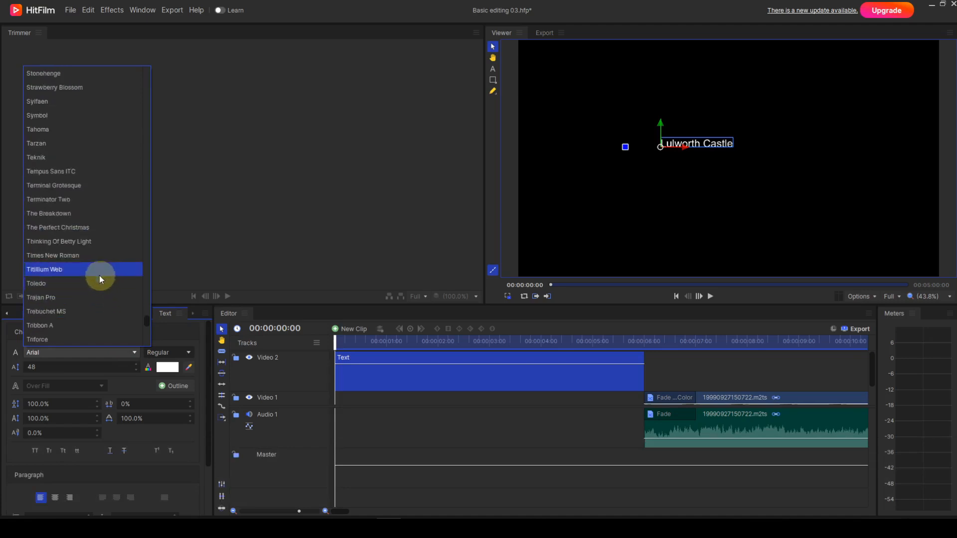
click(80, 259)
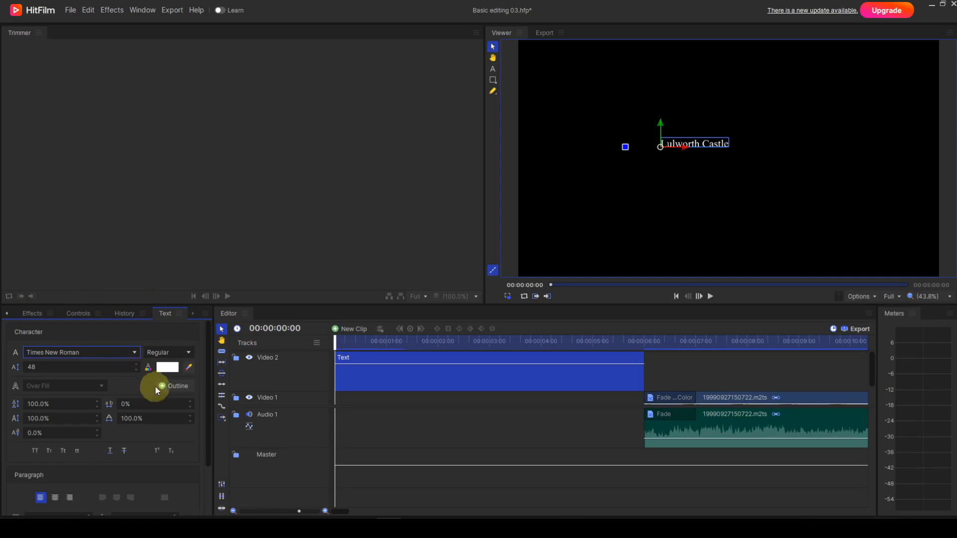
Step: Colour the "Lulworth Castle" title yellow (#ffff00)
click(167, 368)
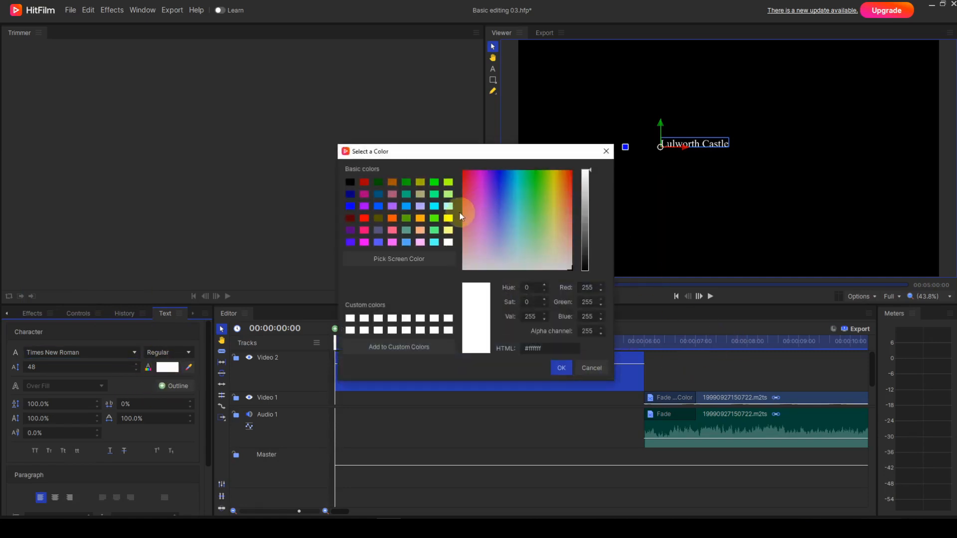
click(448, 219)
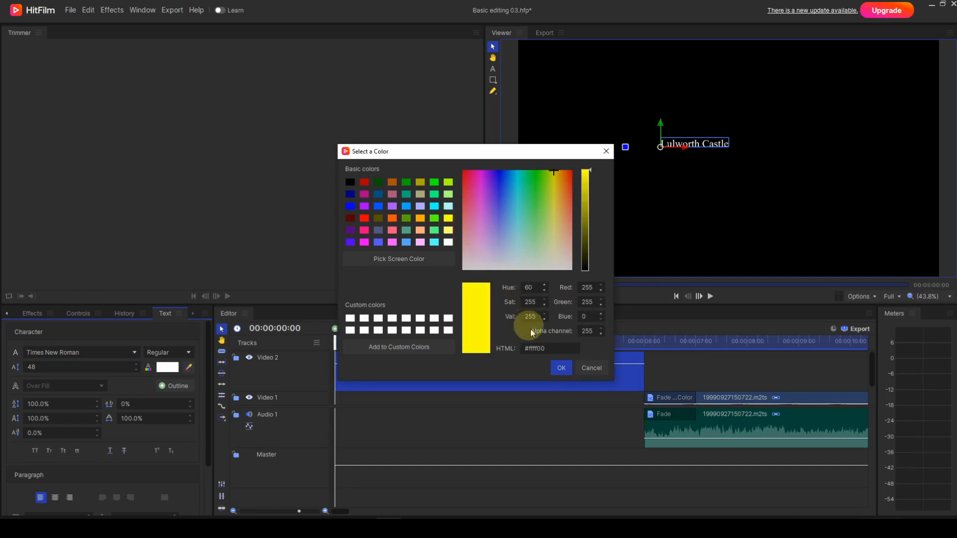
click(558, 367)
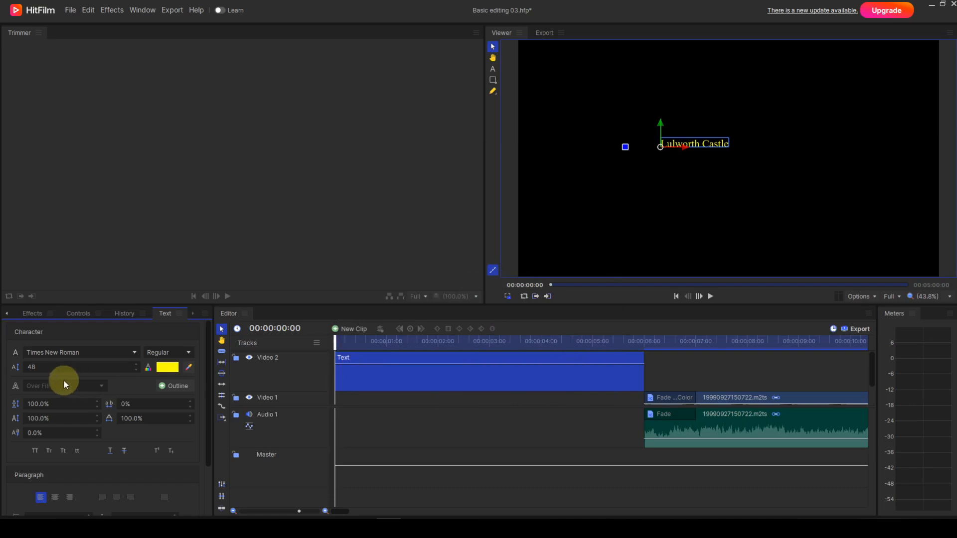
Step: Set the "Lulworth Castle" title's font size to 135 and move the title to the centre of the frame
click(41, 367)
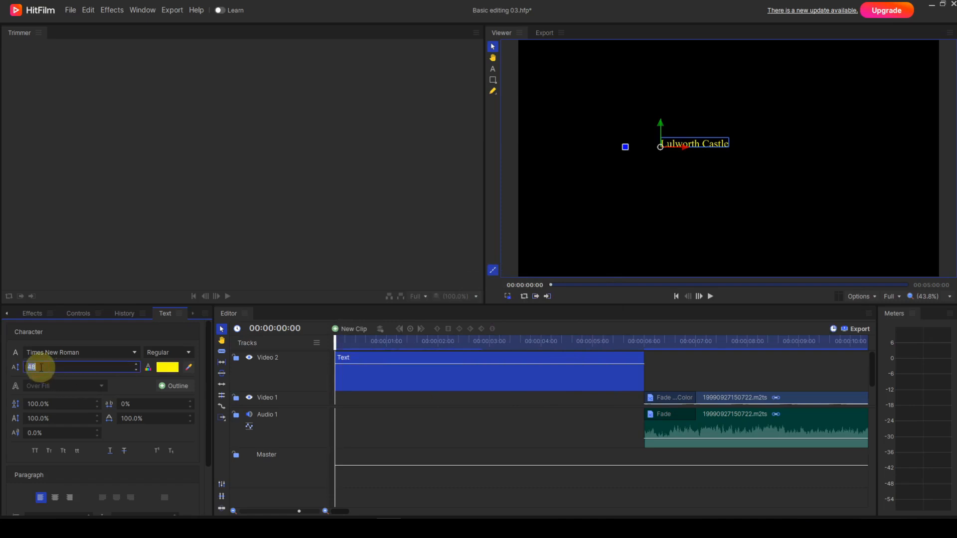
text(135)
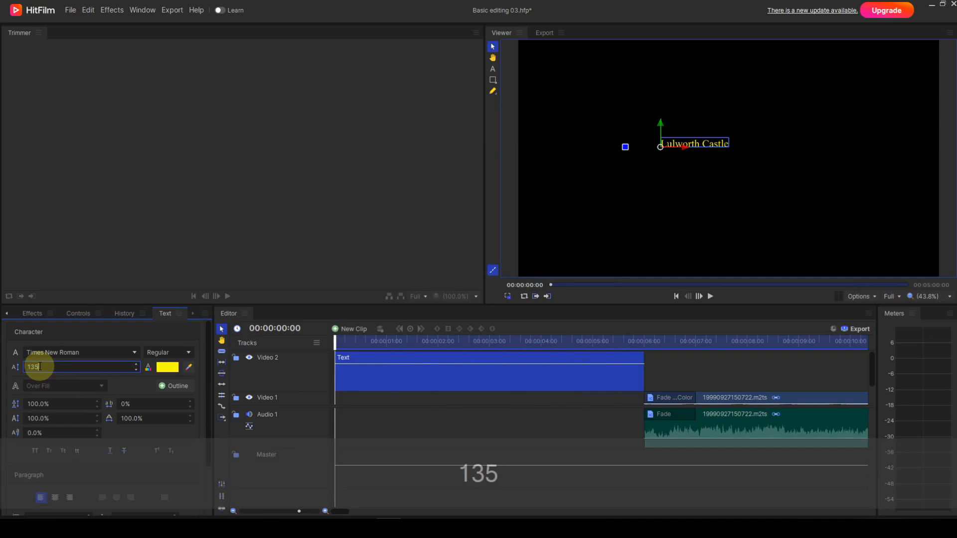
key(Return)
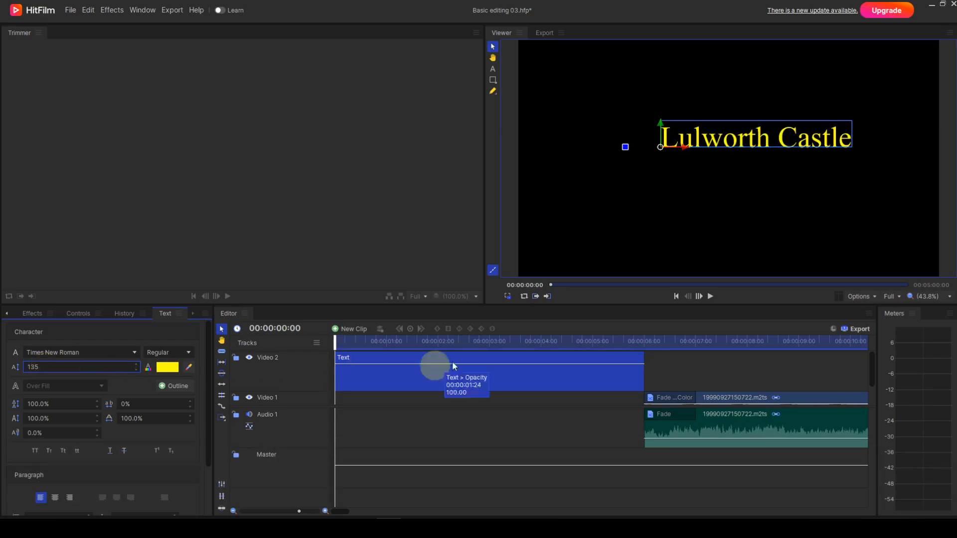
drag(659, 147, 636, 170)
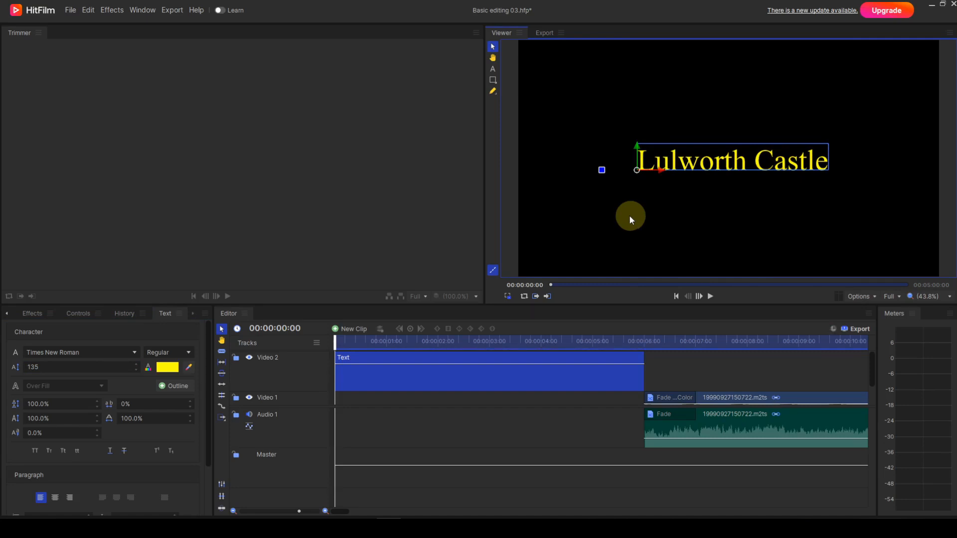
Step: Apply the favourite Fade to Color transition to both the start and the end of the Text clip on Video 2
click(26, 317)
click(20, 364)
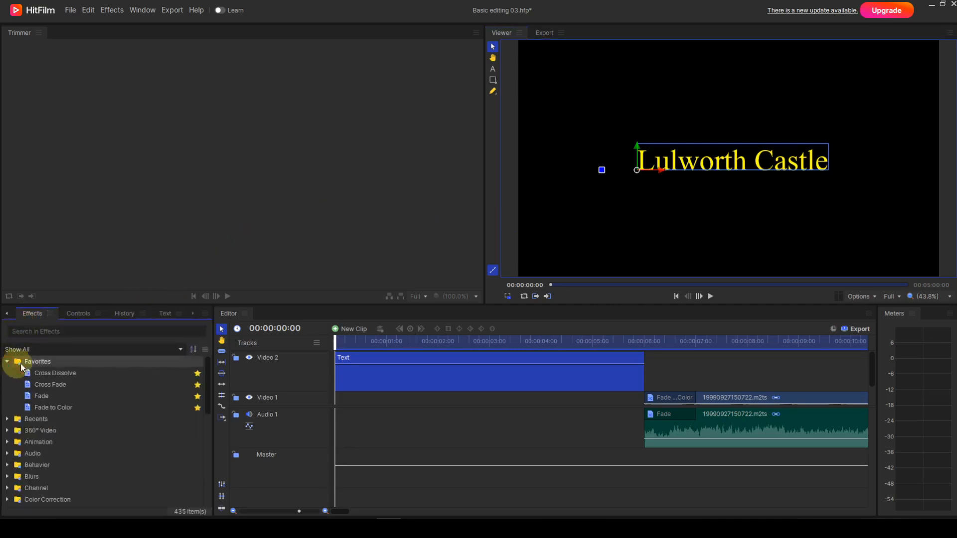
drag(43, 407, 345, 359)
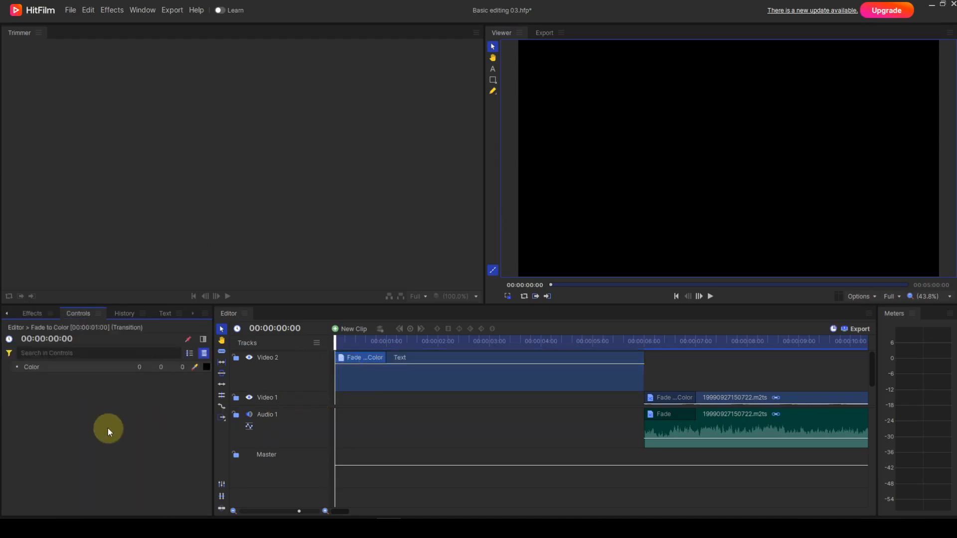
click(32, 313)
drag(47, 407, 620, 358)
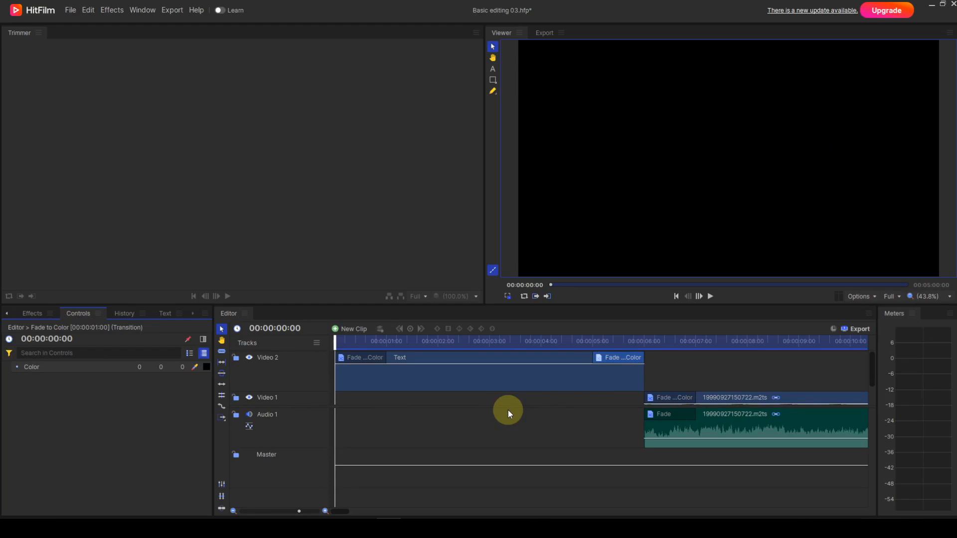
Step: Shift 19990927150722.m2ts and all following clips about 0.6 seconds later, and play the opening title into the first clip
click(222, 418)
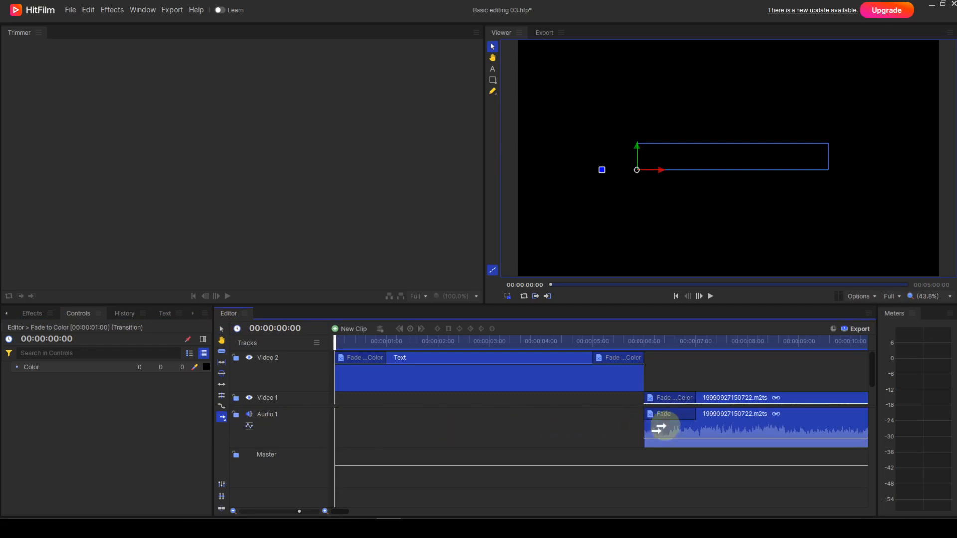
drag(707, 425, 732, 424)
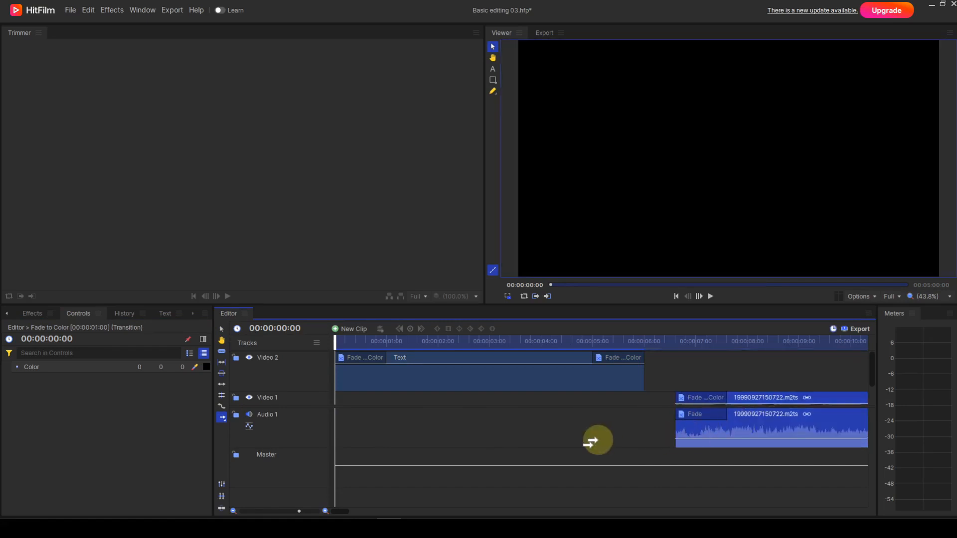
click(710, 295)
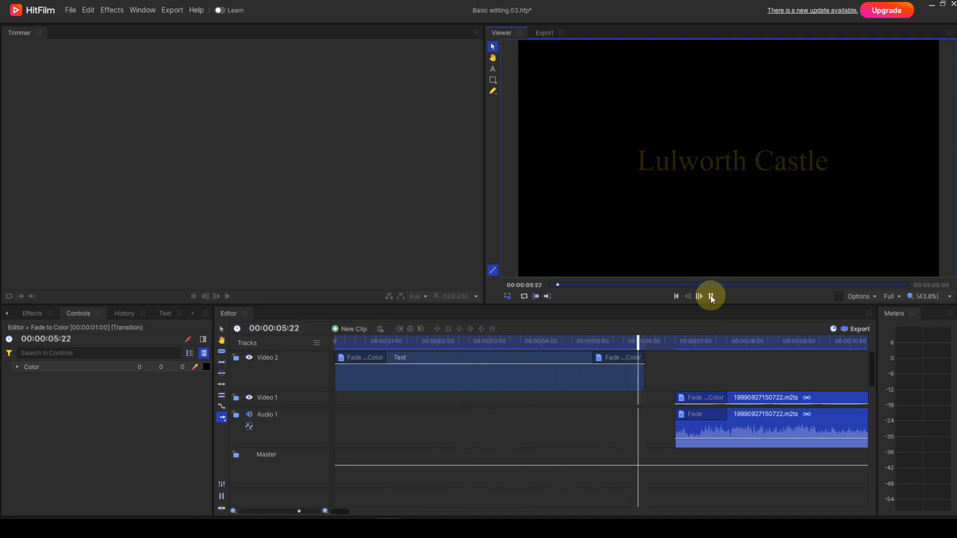
click(711, 297)
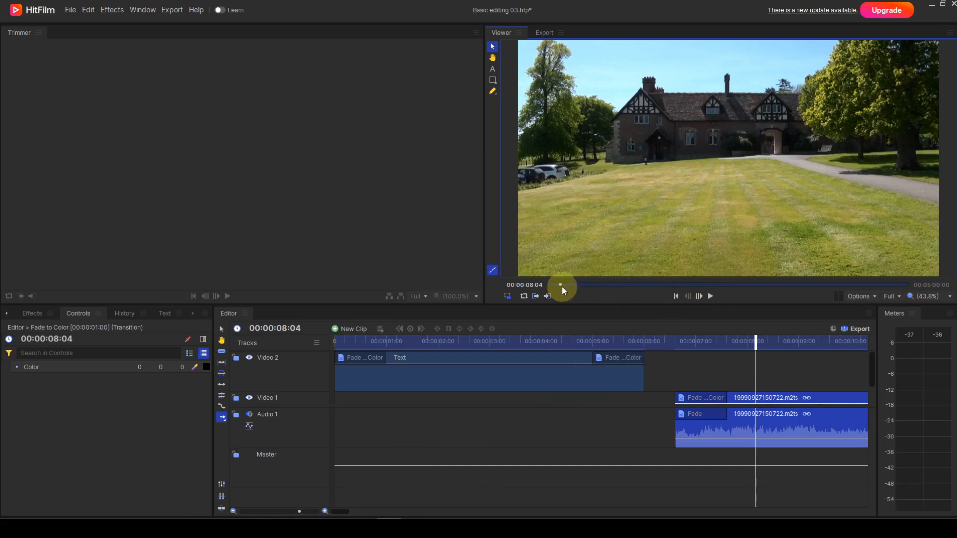
Step: Add a "The Castle" text title over the lawn below the castle, starting at 00:00:22:09 on Video 2
drag(561, 287, 573, 285)
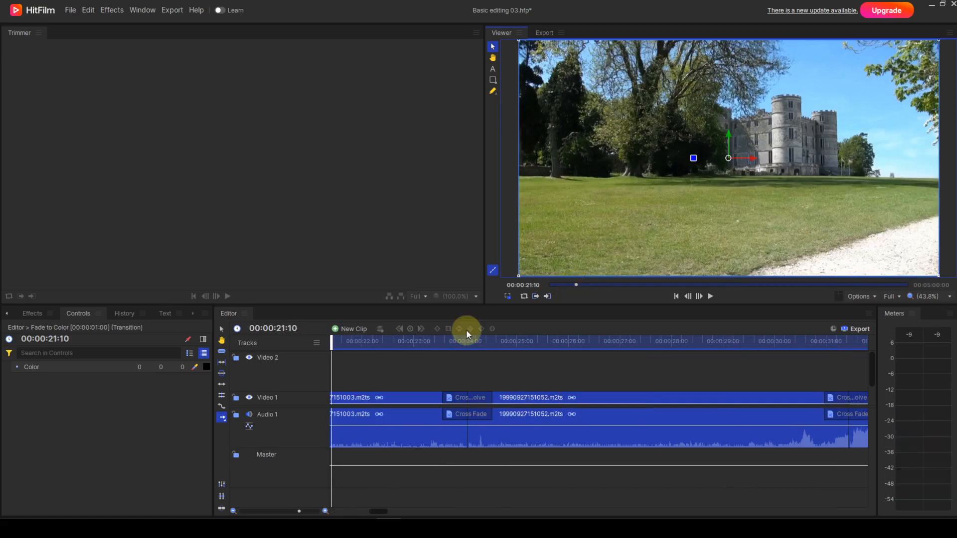
click(395, 342)
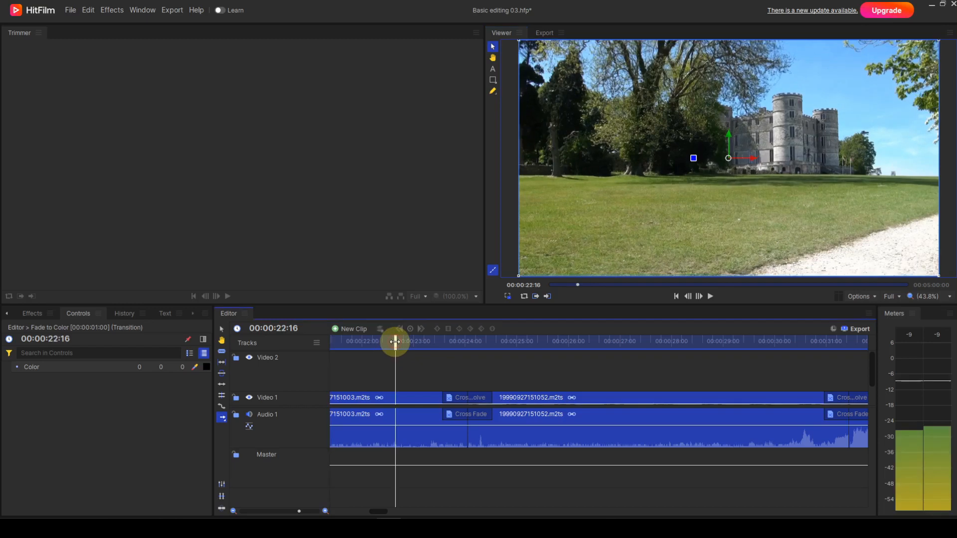
click(381, 342)
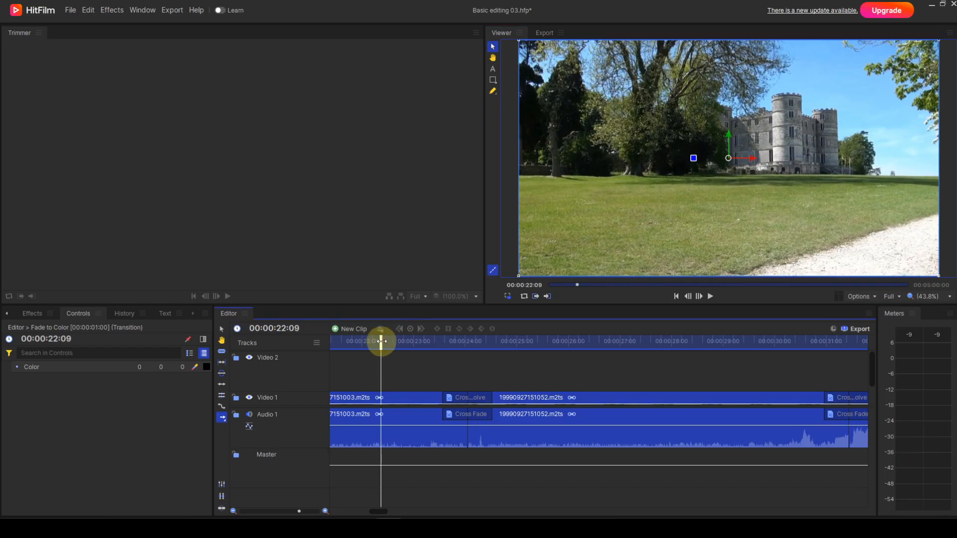
click(493, 70)
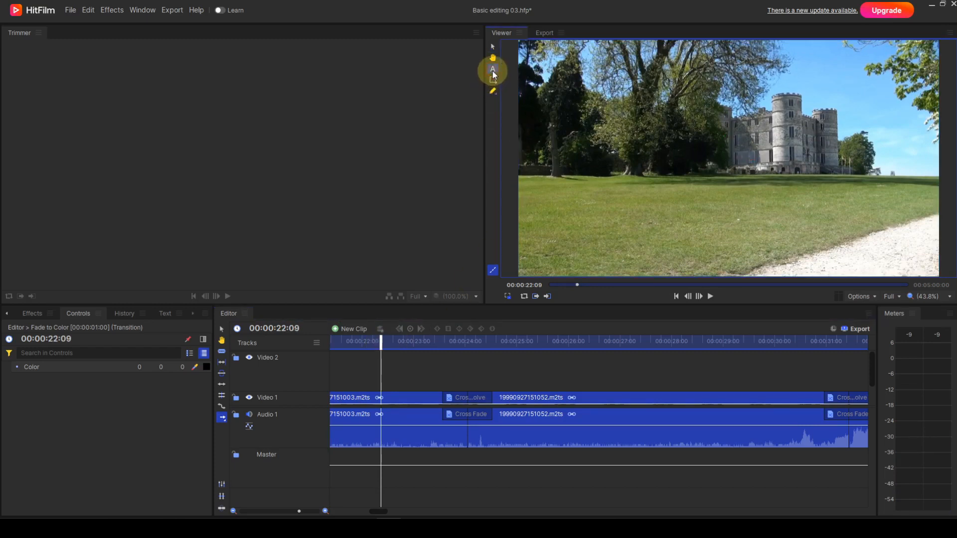
click(665, 212)
text(The Castle)
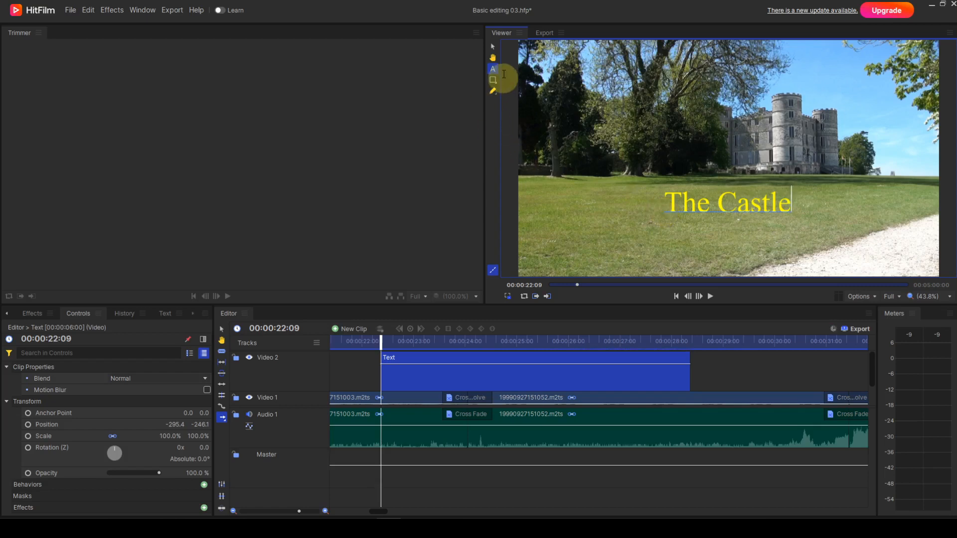
click(495, 48)
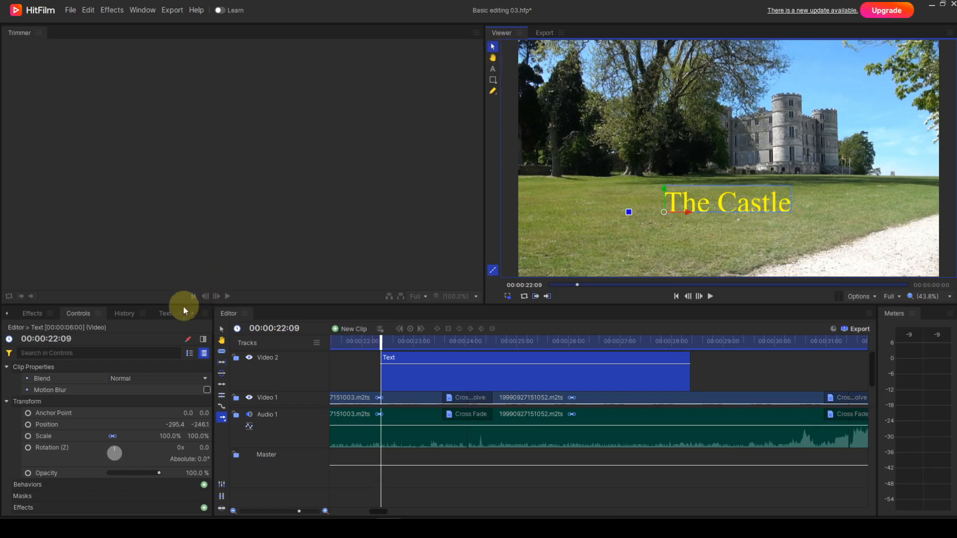
Step: Set the "The Castle" title's font size to 100 and move the title straight down to lower on the lawn
click(160, 312)
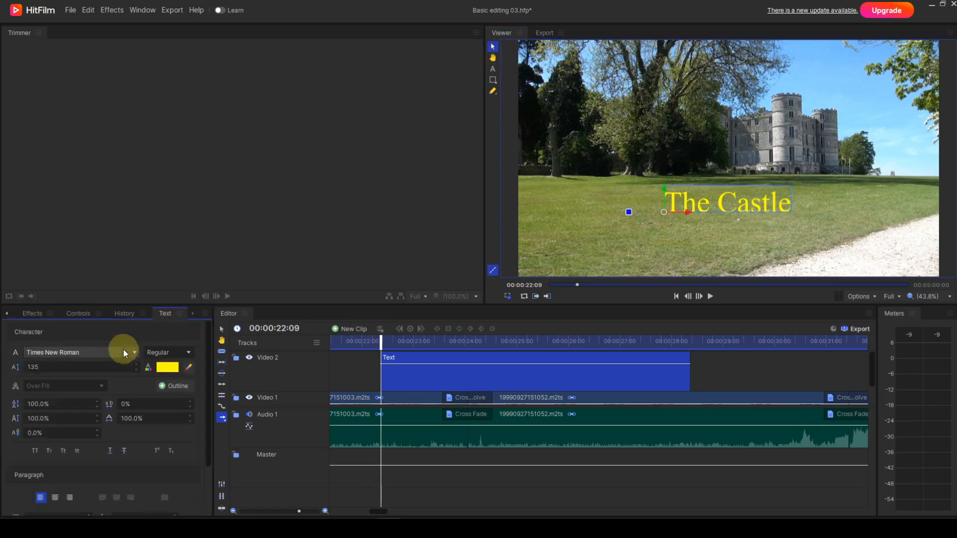
click(34, 367)
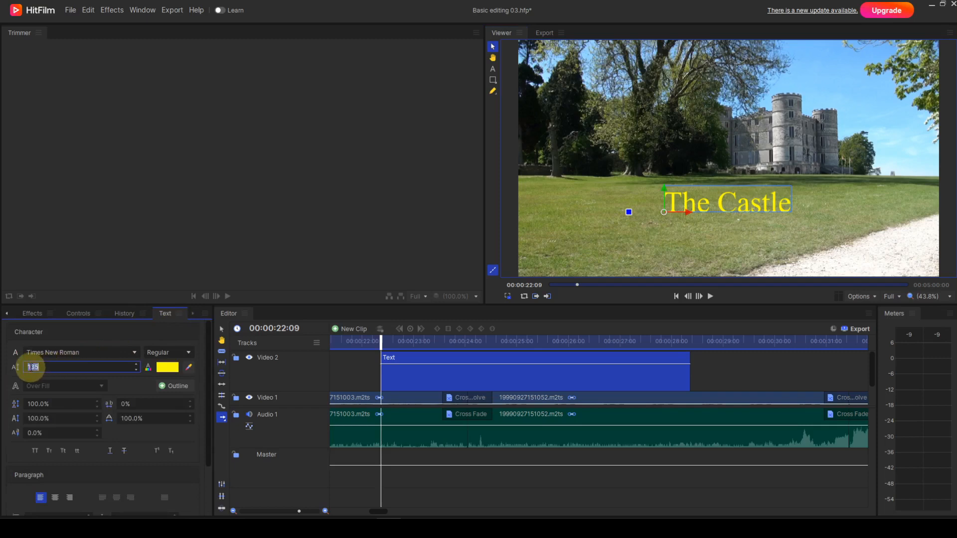
text(100)
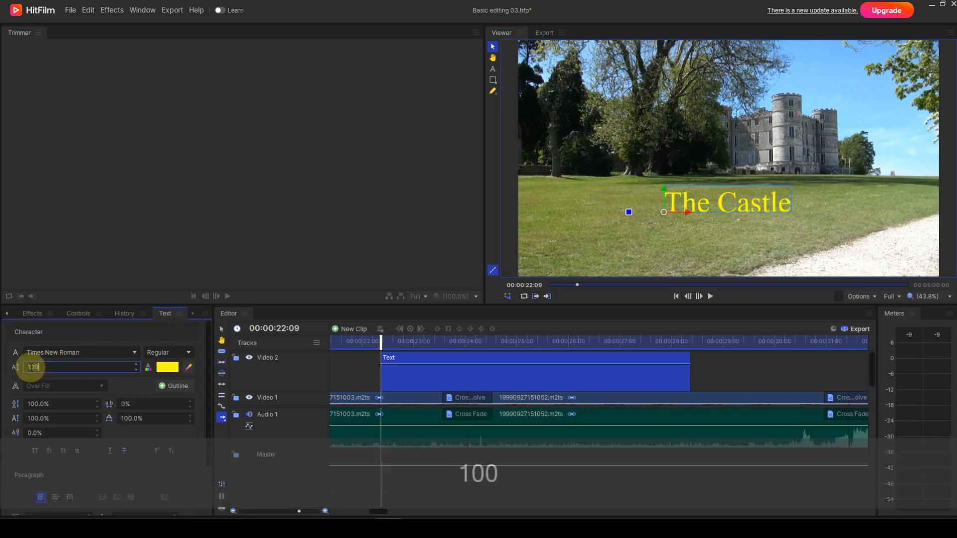
key(Return)
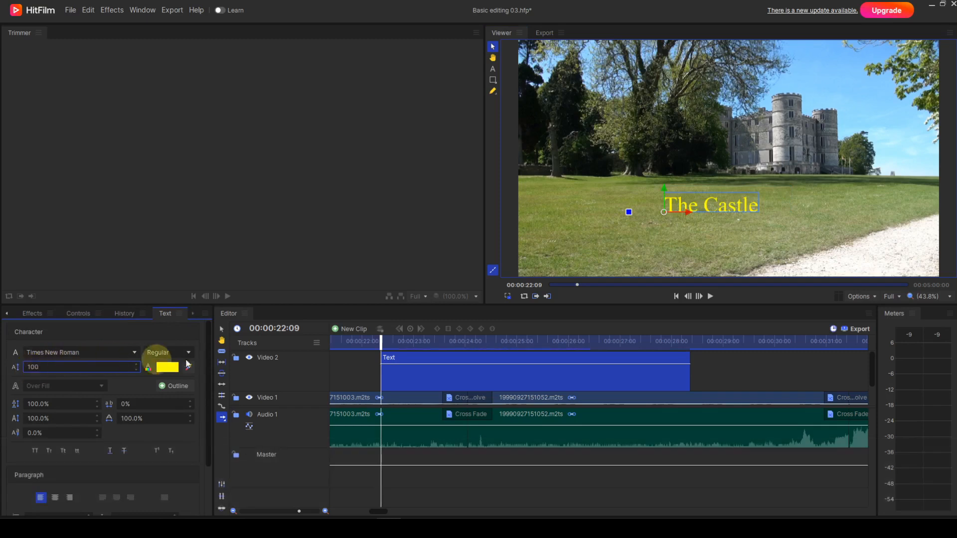
drag(663, 213, 661, 240)
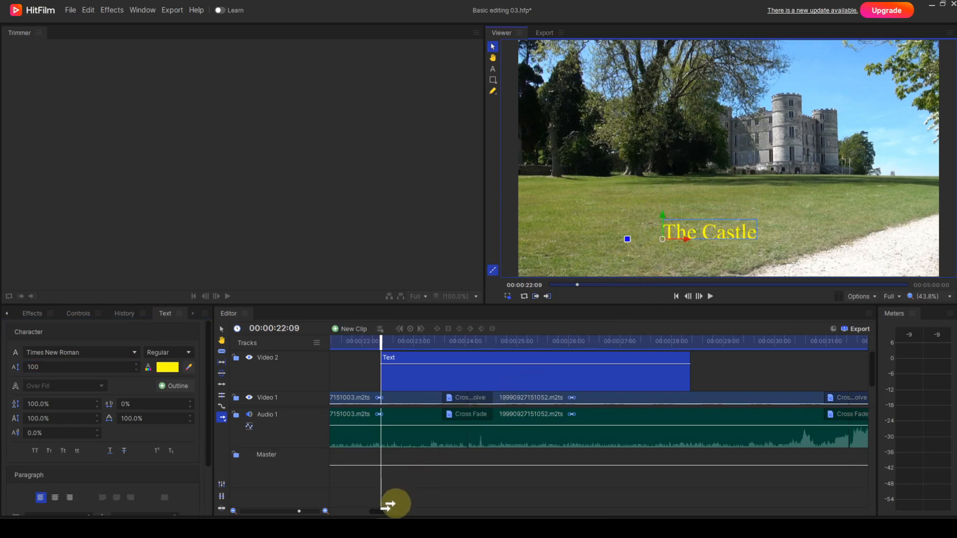
Step: Shift the "The Castle" Text clip on Video 2 about half a second earlier and trim its end to about 5 seconds long
drag(382, 510, 378, 509)
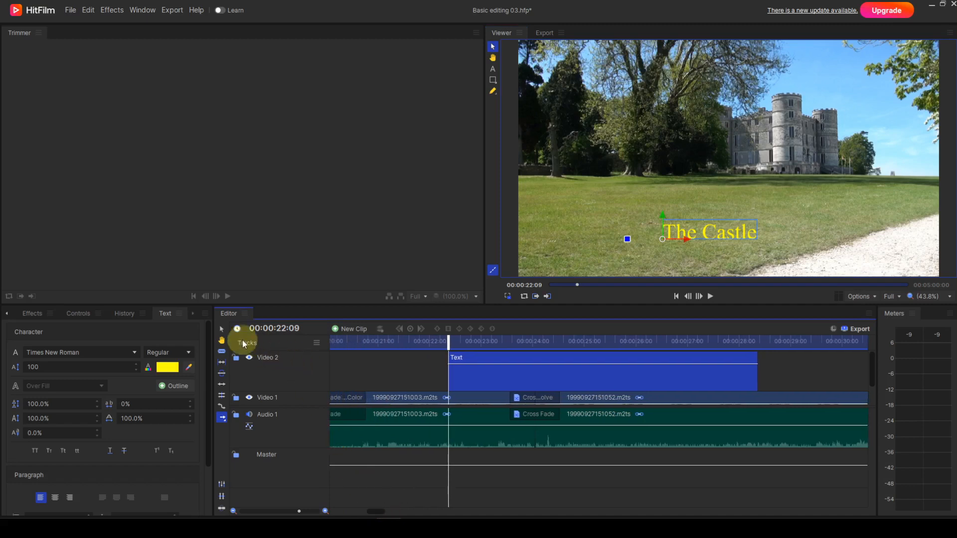
click(221, 330)
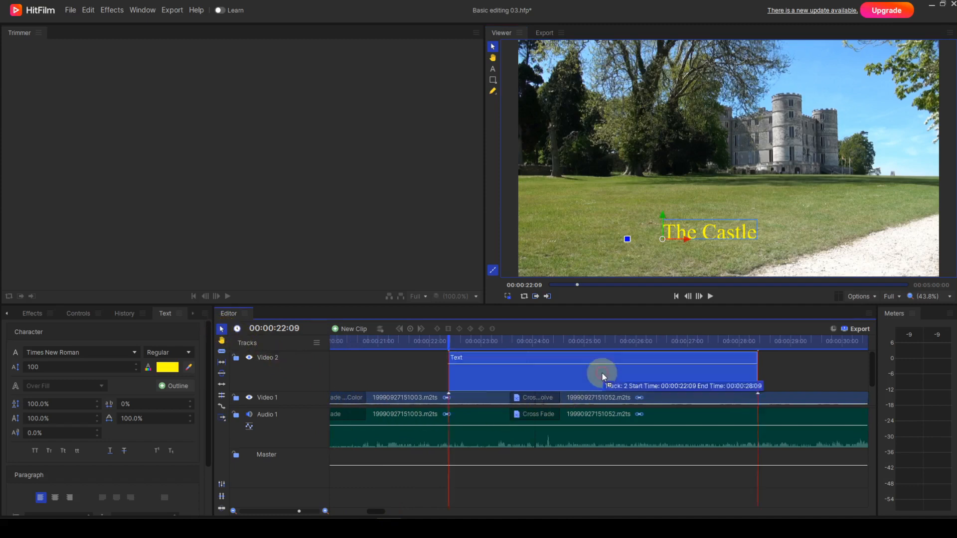
drag(600, 372, 575, 377)
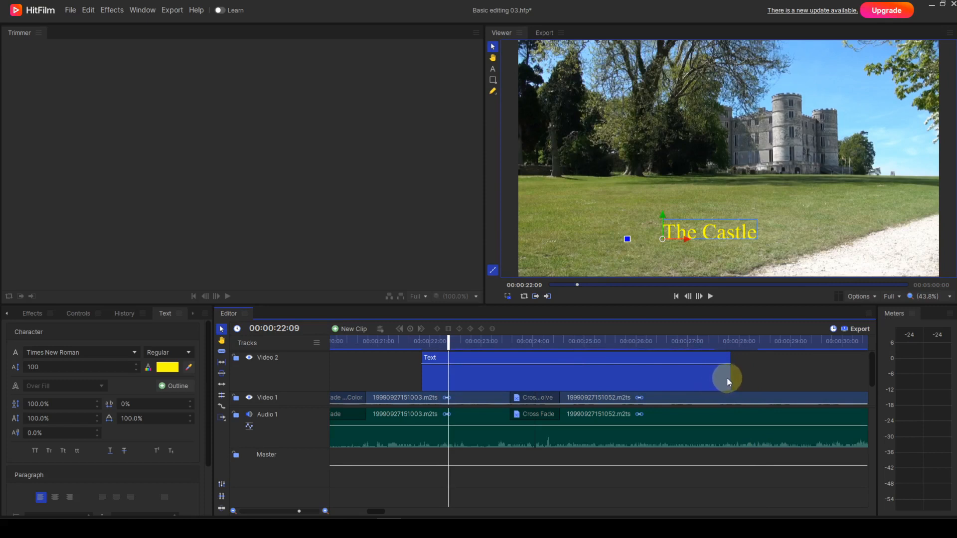
drag(725, 378, 680, 376)
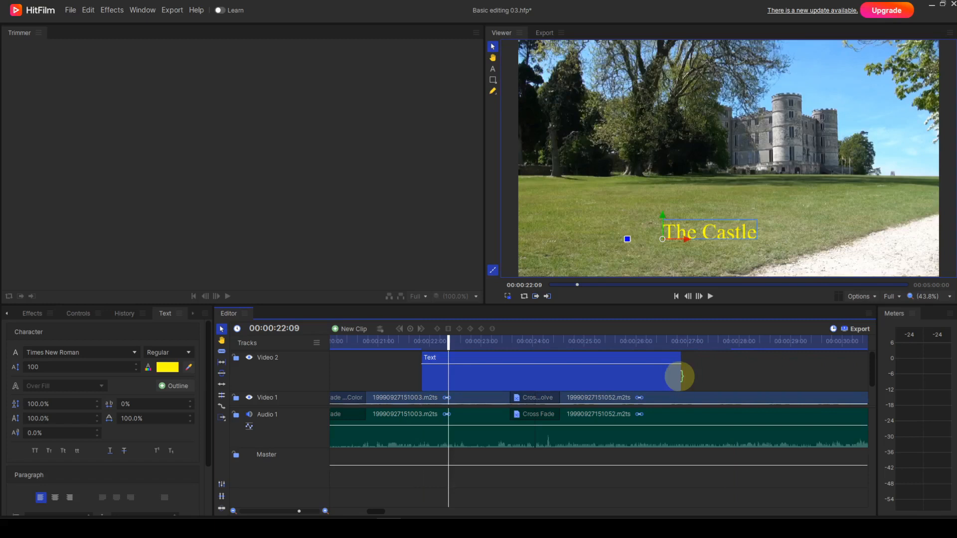
Step: Apply the favourite Cross Dissolve transition to both the start and the end of the "The Castle" Text clip on Video 2
click(33, 313)
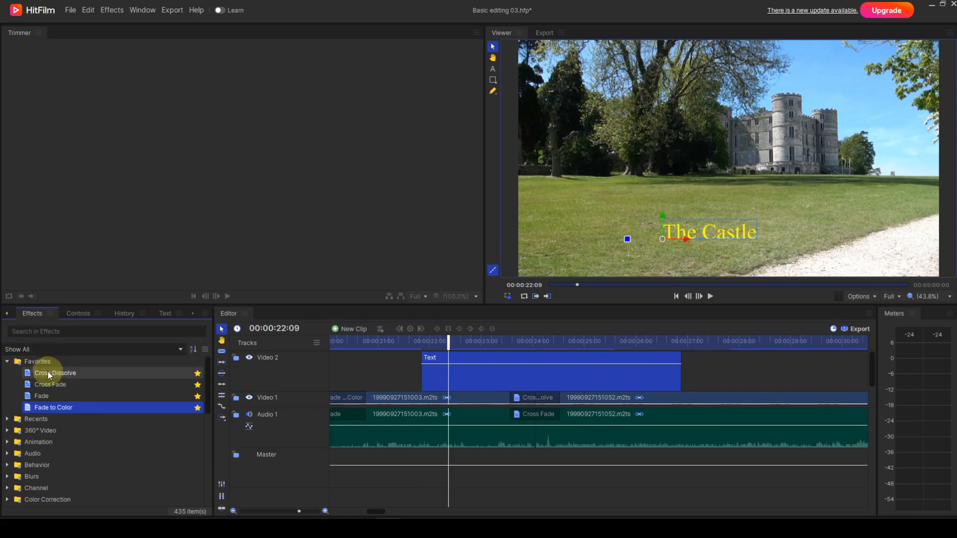
drag(50, 375, 427, 358)
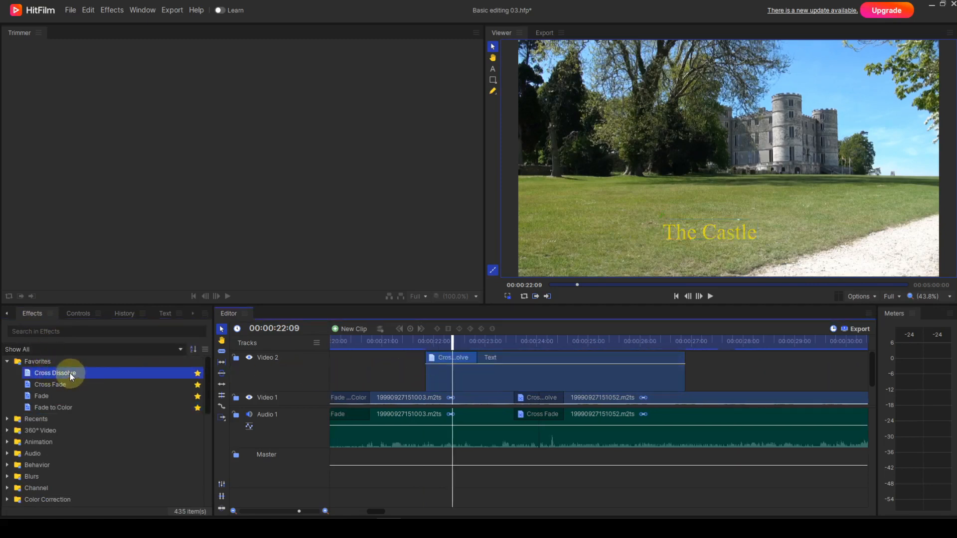
drag(71, 377, 663, 360)
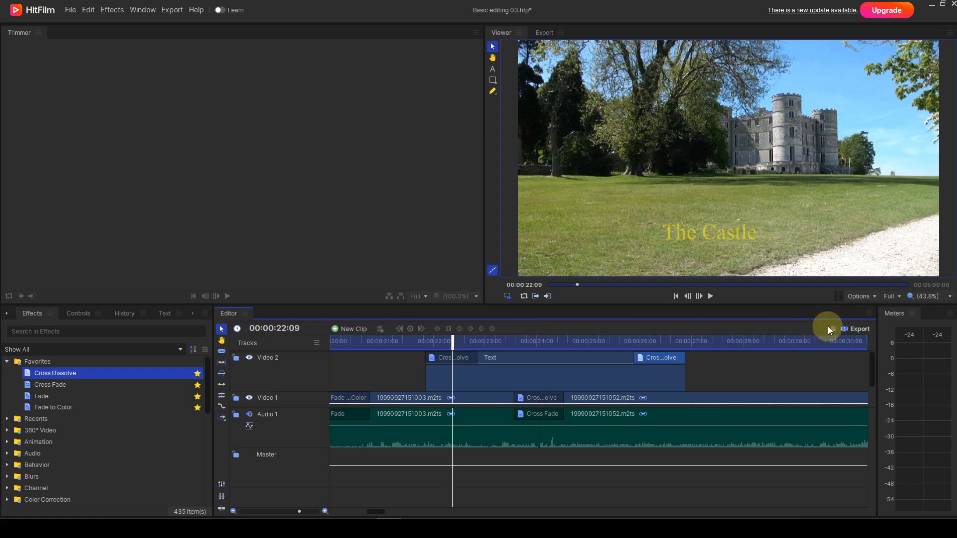
Step: Export the edited timeline as the MP4 file "Lulworth Castle" on Local Disk (I:), continuing without upgrading the plan
click(854, 325)
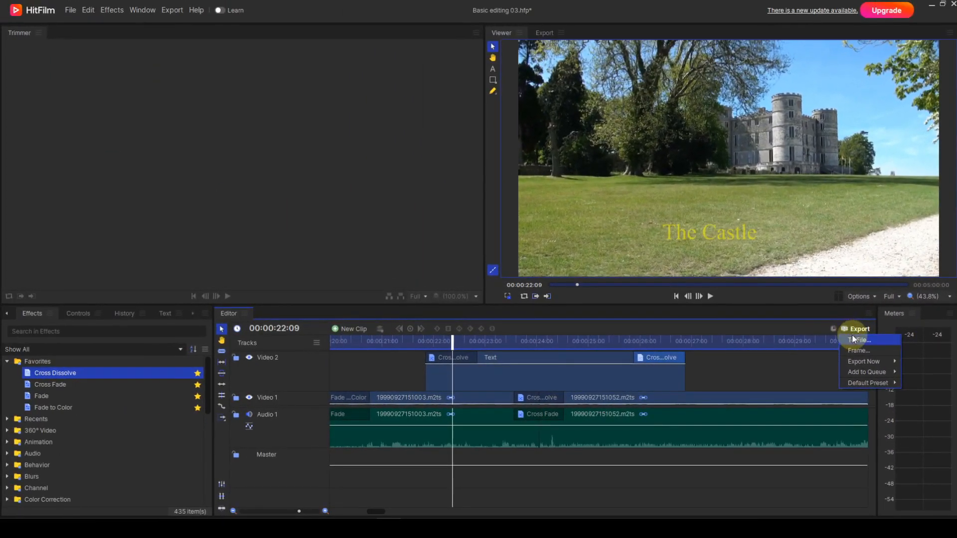
click(854, 339)
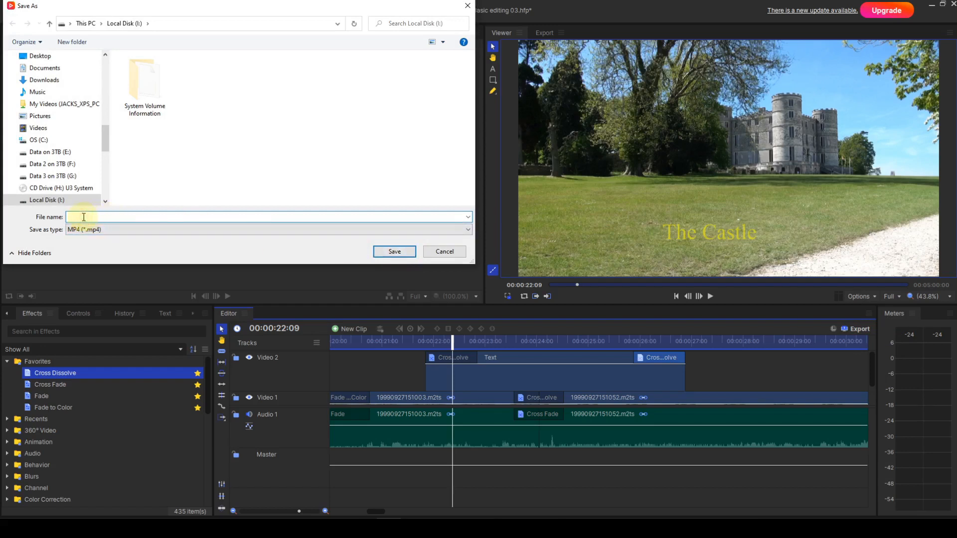
text(Lu)
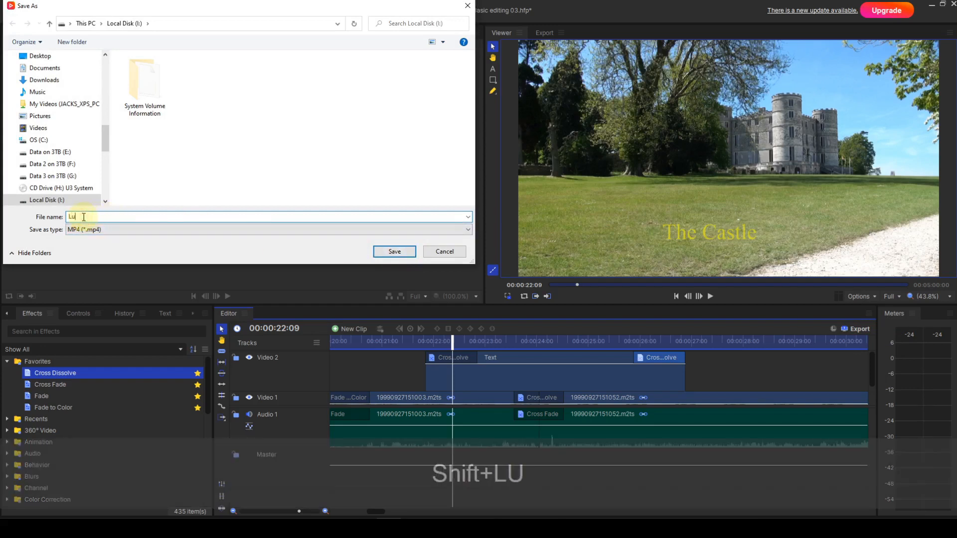
text(lworth )
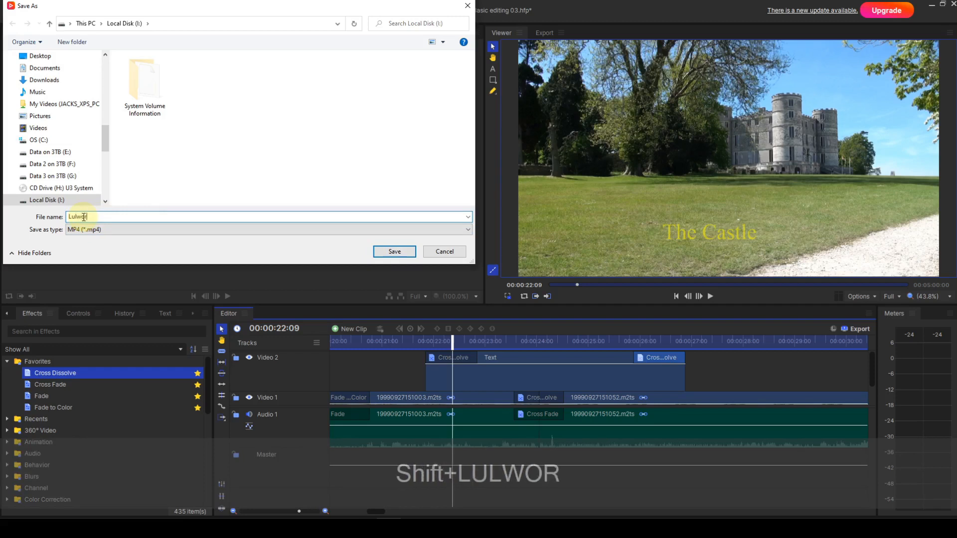
text(Castle)
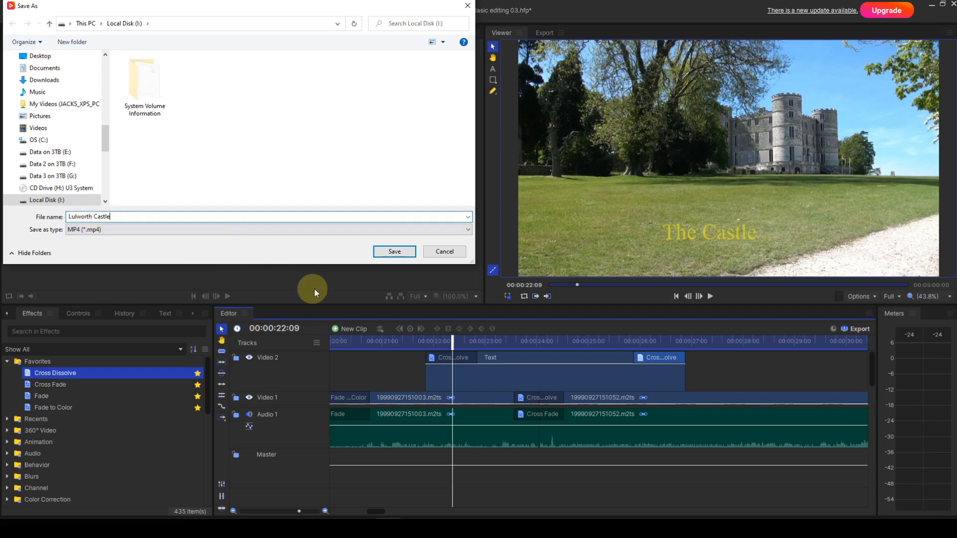
click(395, 252)
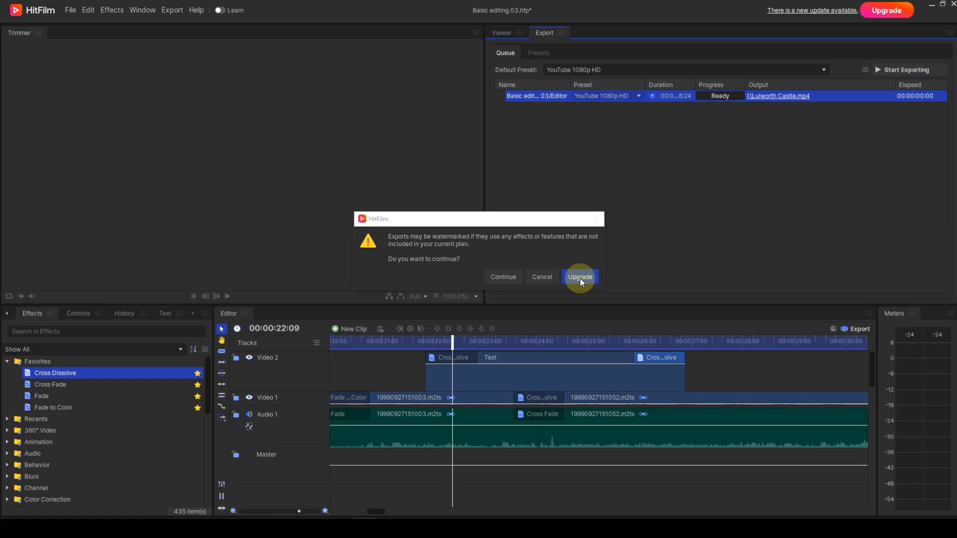
click(512, 277)
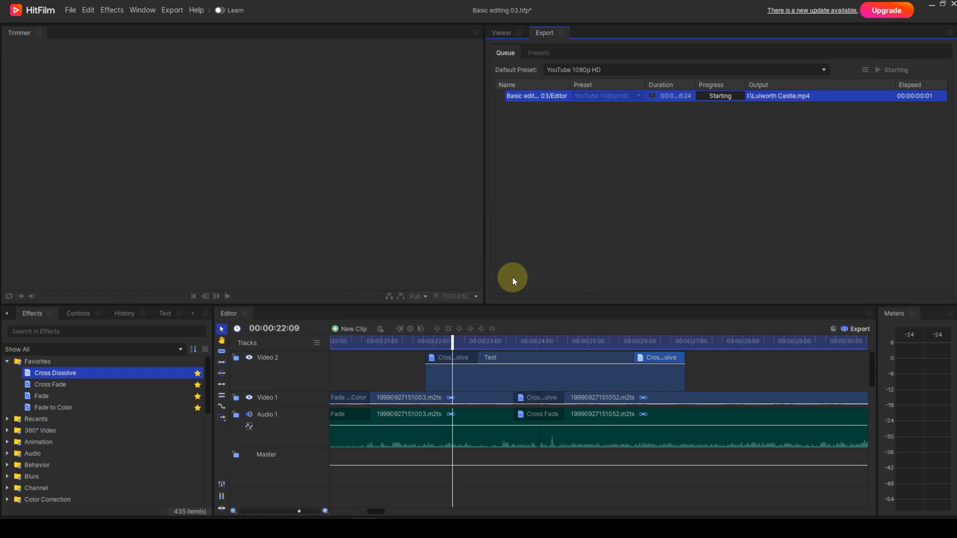